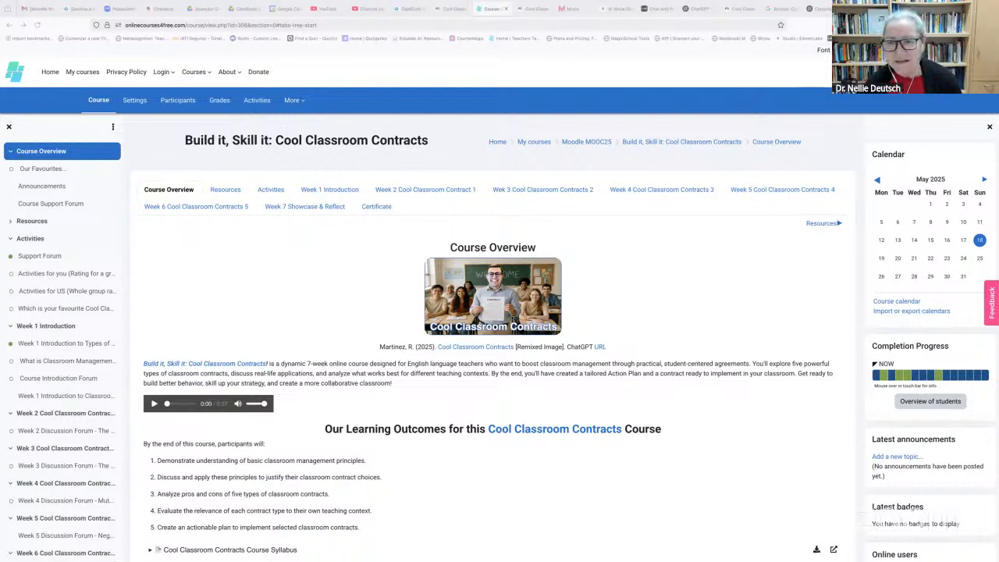
Enlarge the Cool Classroom Contracts course page text several steps with A+
left_click(888, 50)
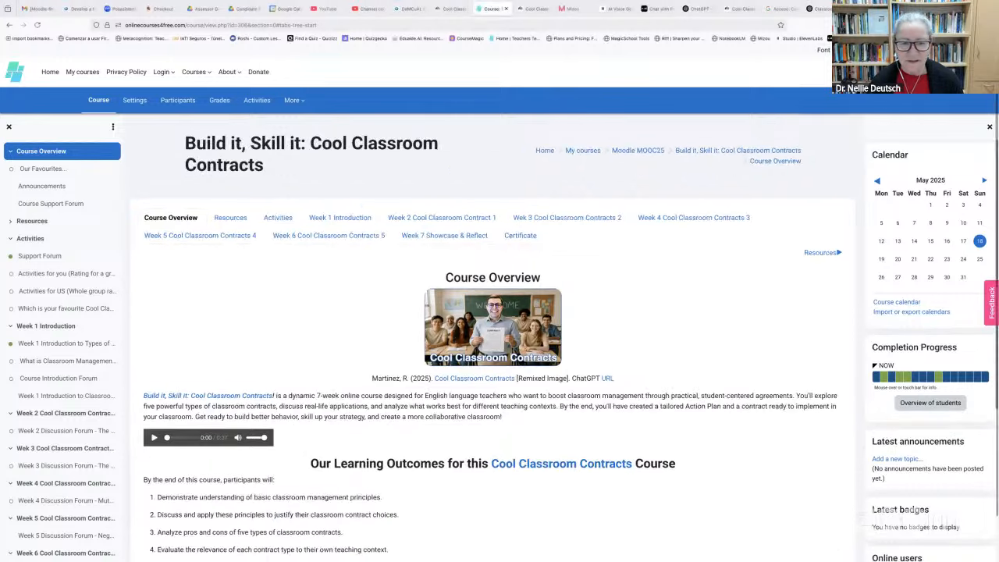
left_click(888, 50)
left_click(887, 49)
left_click(888, 50)
left_click(888, 50)
left_click(888, 50)
left_click(888, 50)
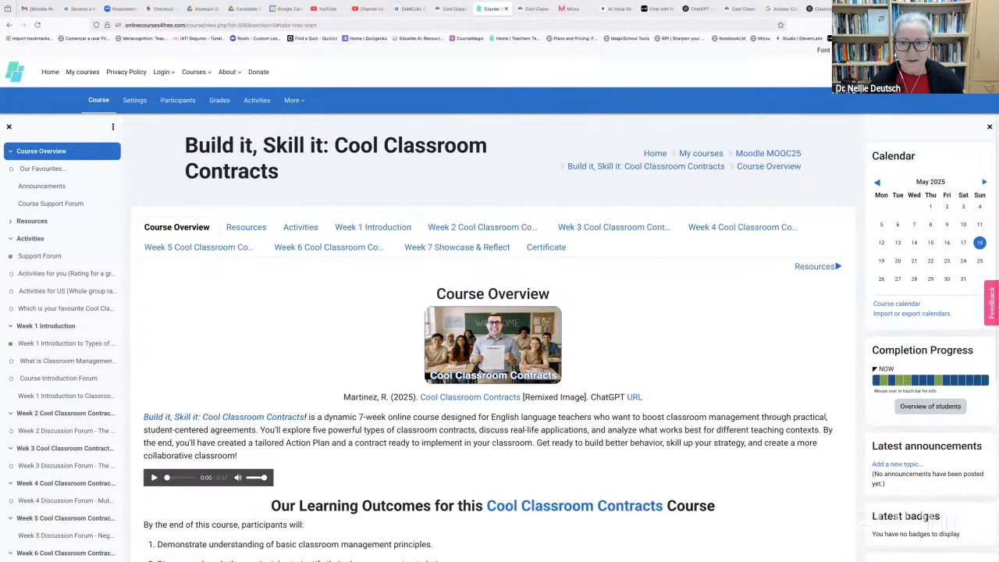
left_click(887, 50)
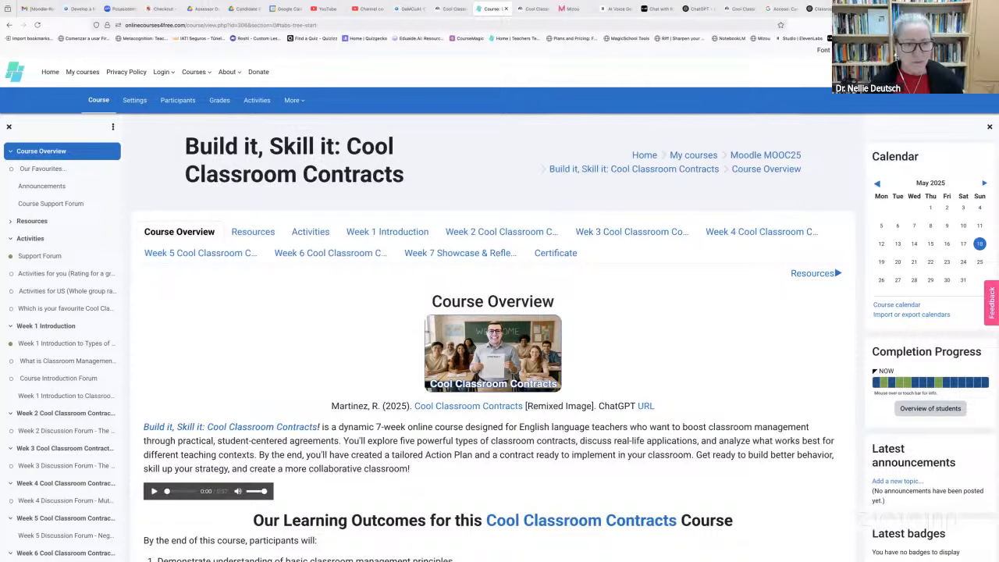
Look over the enlarged course page and turn on Edit mode
scroll(753, 247, "down", 2)
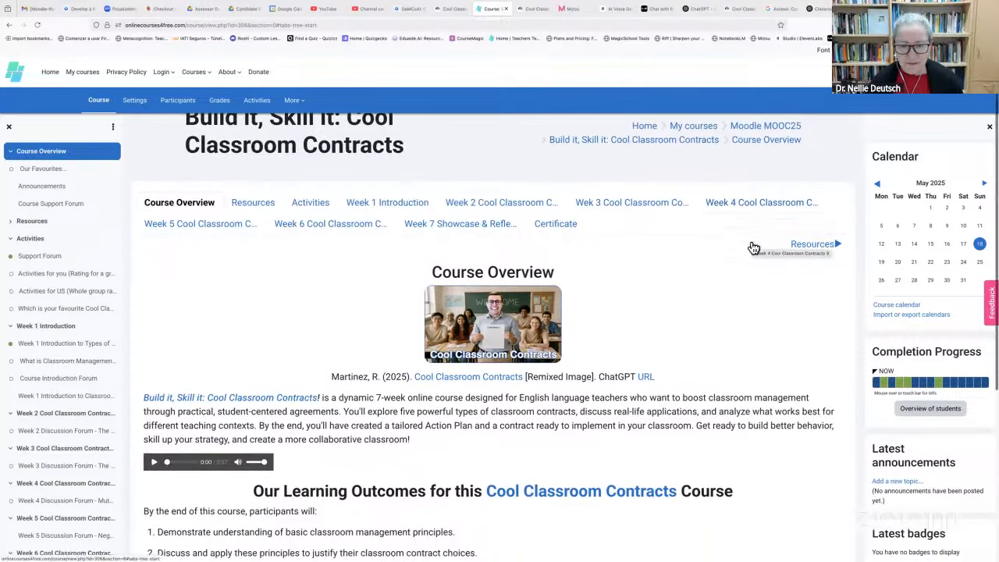
scroll(753, 248, "down", 3)
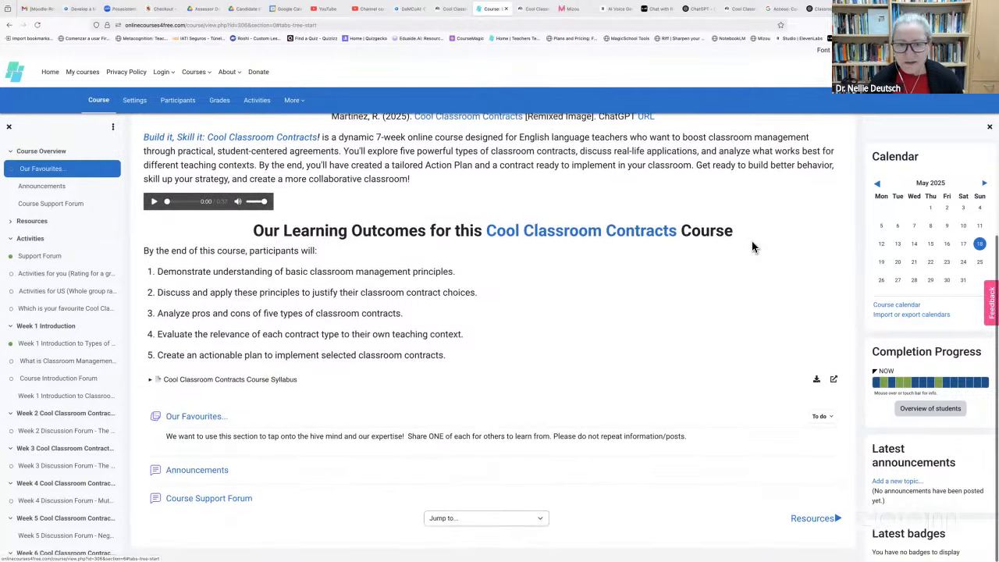
scroll(752, 248, "up", 2)
scroll(753, 248, "up", 2)
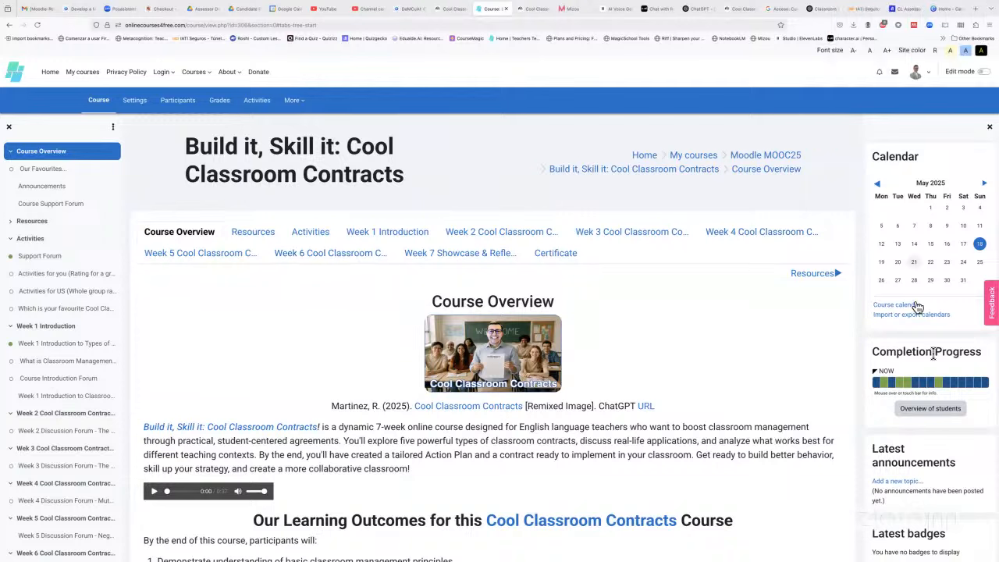
scroll(932, 353, "down", 2)
scroll(932, 359, "down", 1)
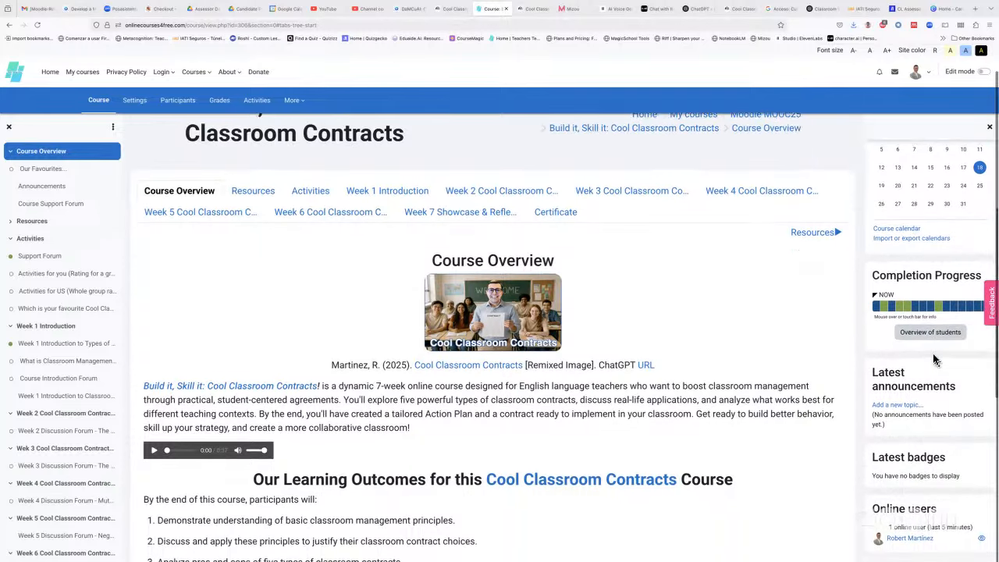
scroll(932, 360, "up", 1)
scroll(932, 360, "down", 1)
scroll(936, 359, "up", 1)
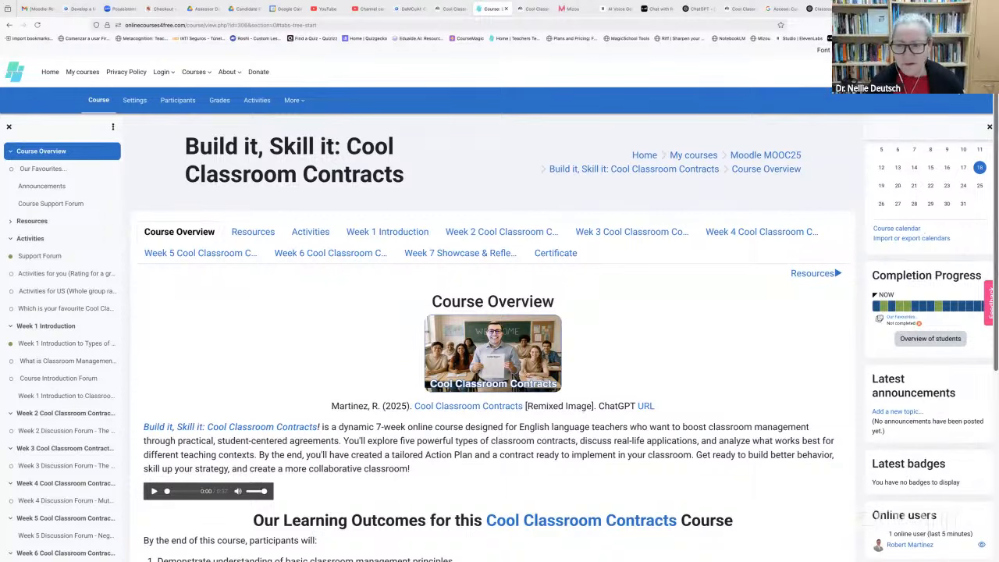
left_click(975, 72)
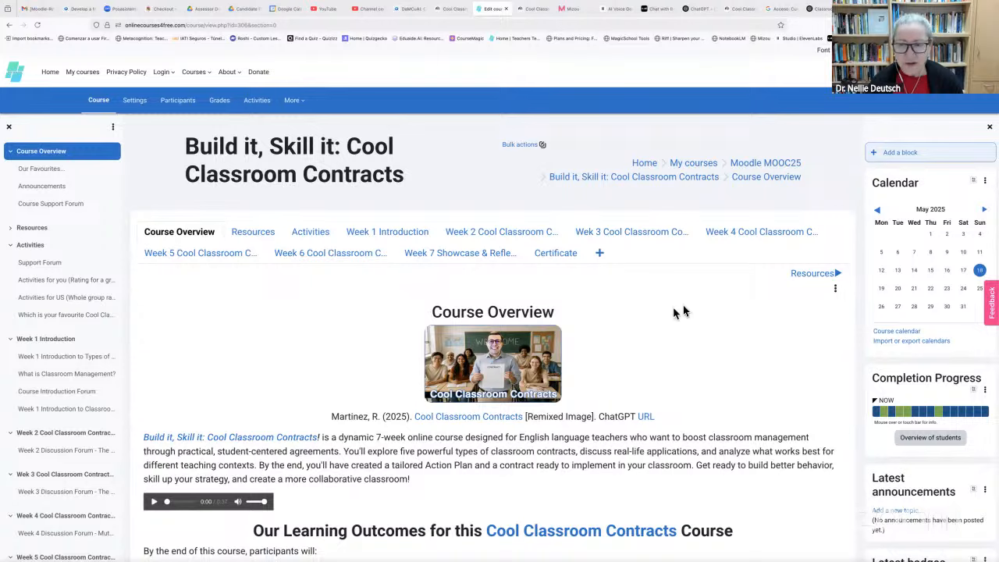
Enlarge the text two more steps and browse the Add a block list without adding any block
left_click(898, 153)
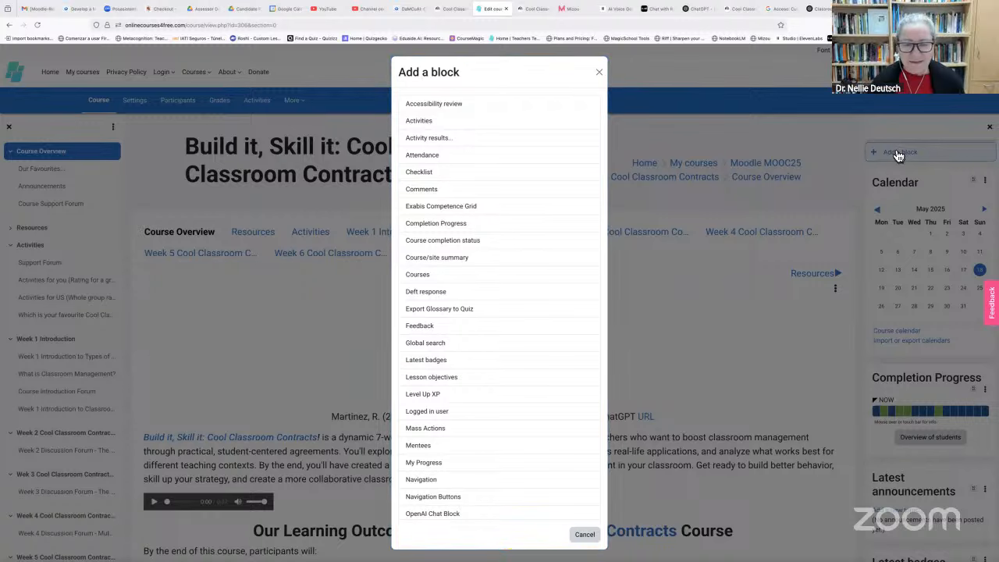
key("Escape")
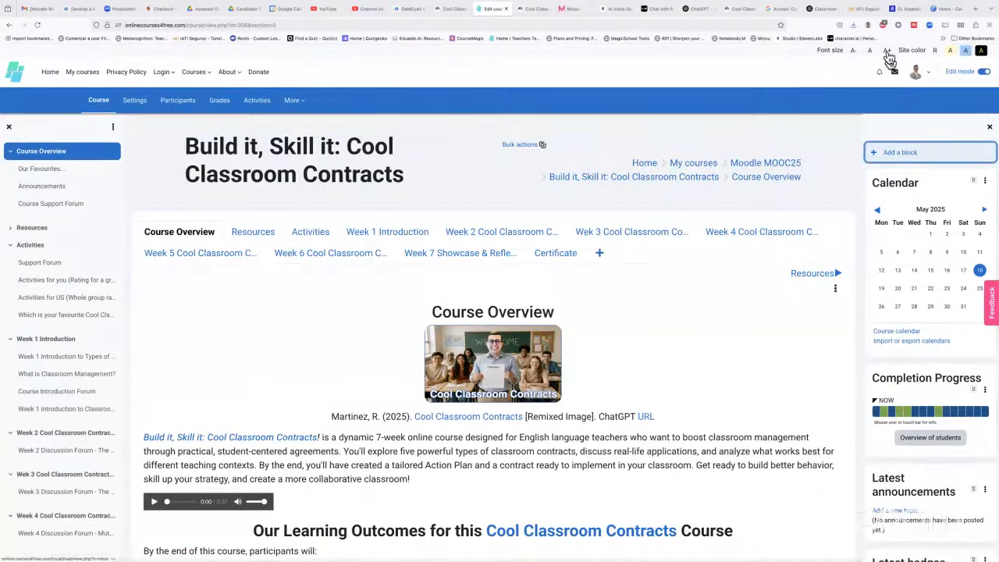
left_click(887, 51)
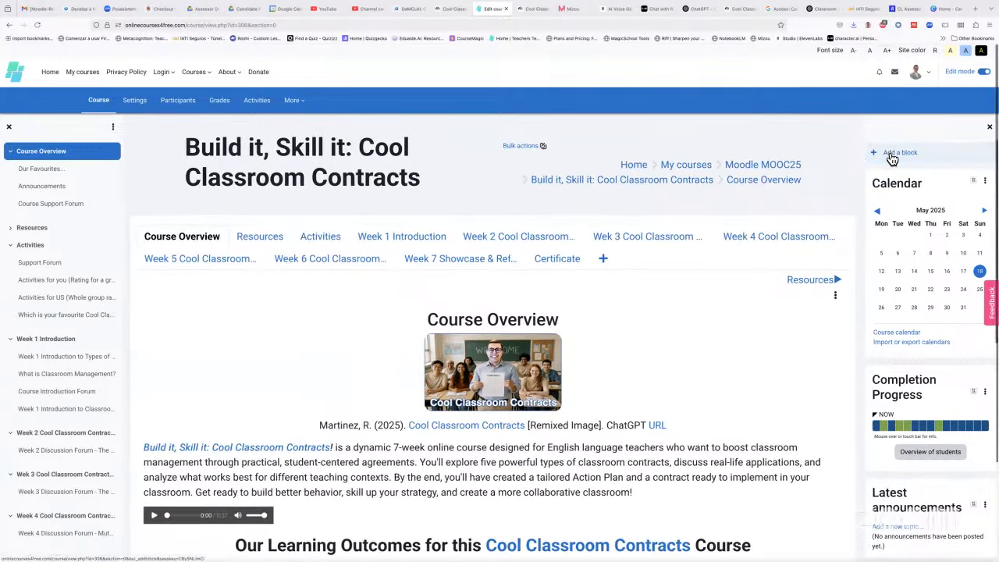
left_click(890, 152)
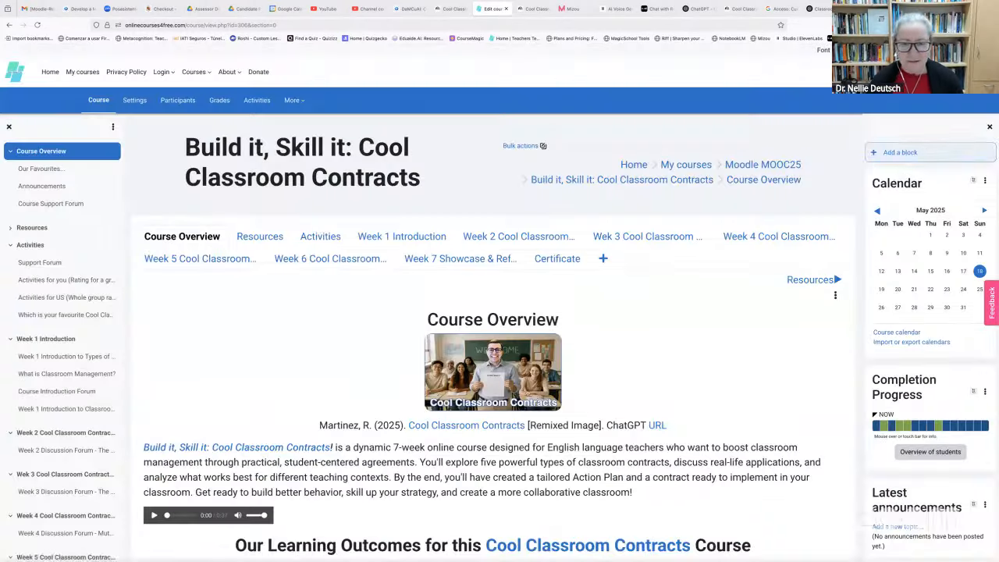
key("Escape")
left_click(887, 51)
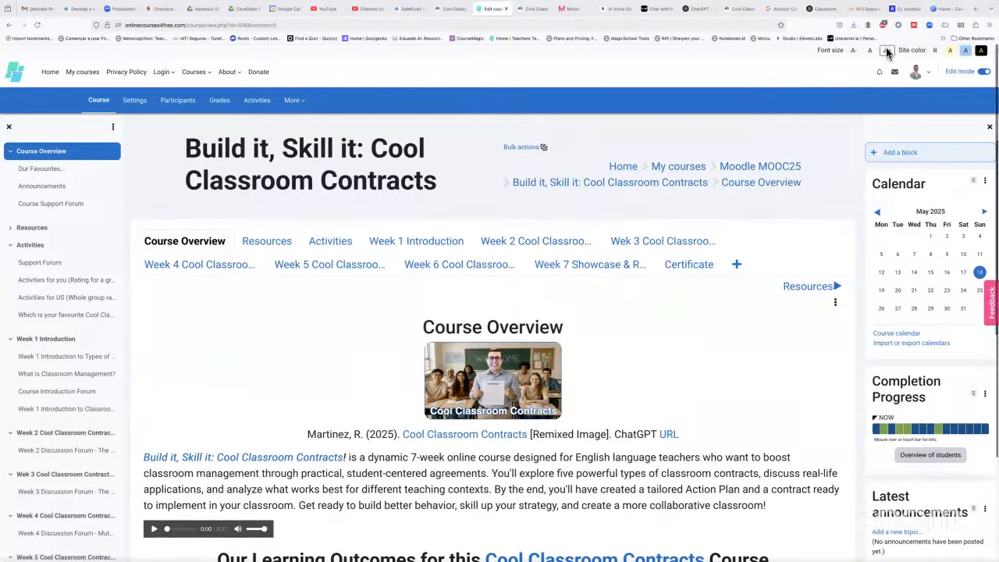
left_click(892, 156)
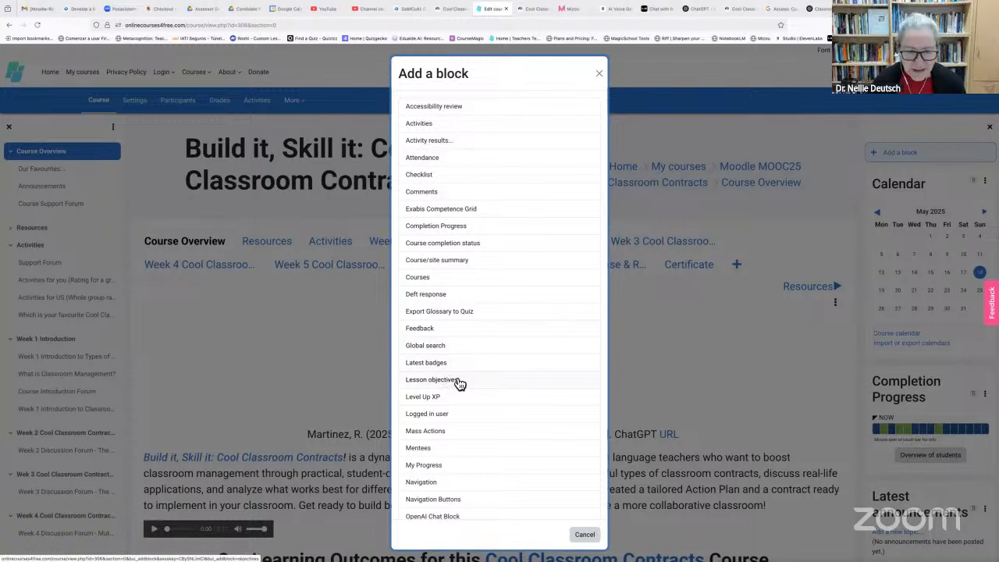
scroll(459, 383, "down", 3)
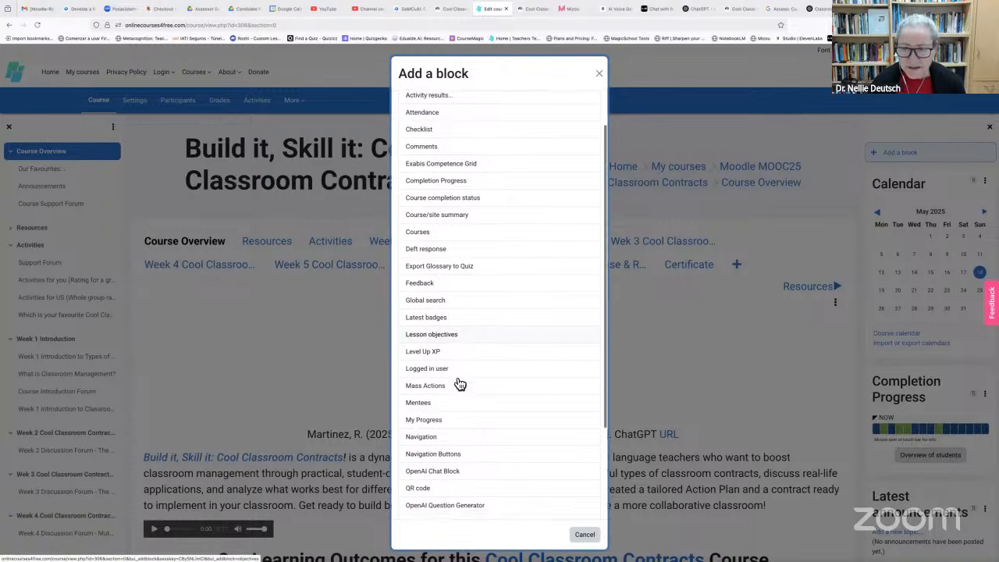
scroll(460, 383, "down", 3)
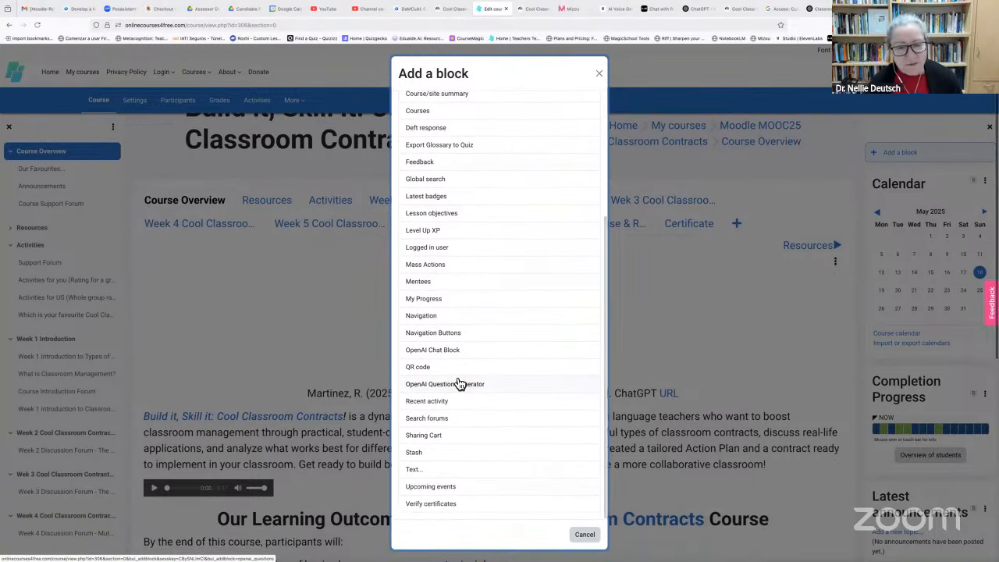
scroll(562, 175, "up", 5)
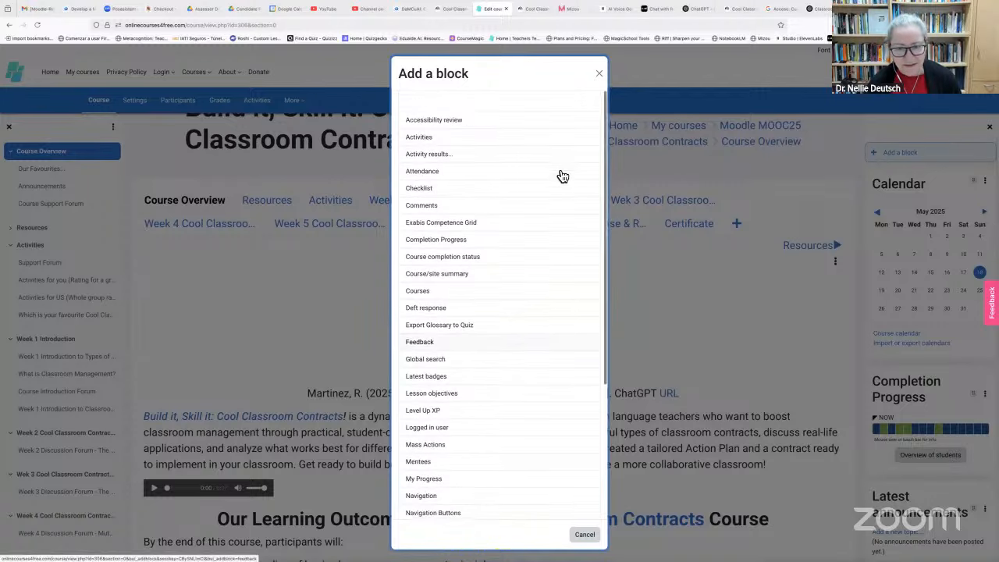
left_click(653, 168)
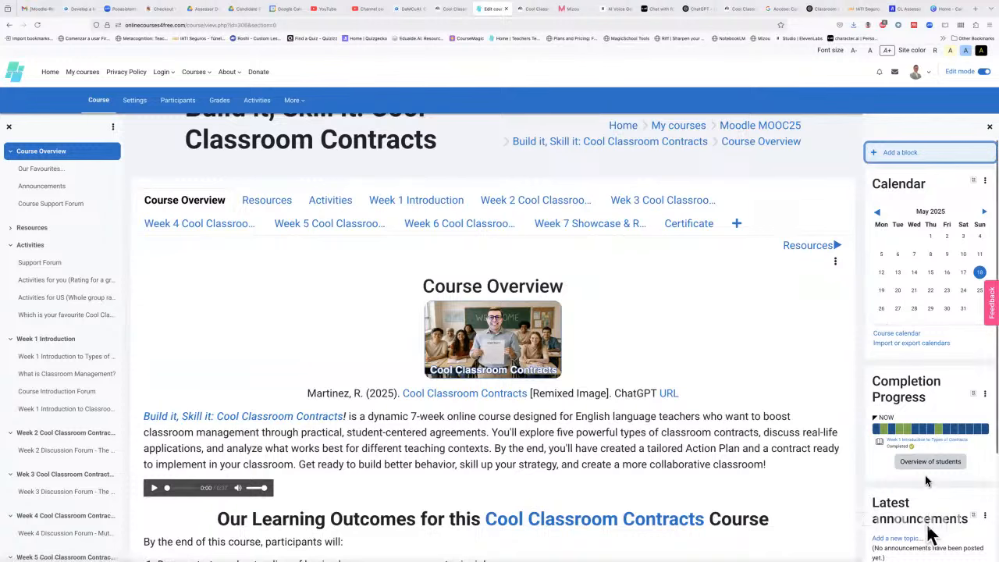
Drag the Latest announcements block by its handle to sit above the Calendar
scroll(927, 468, "down", 3)
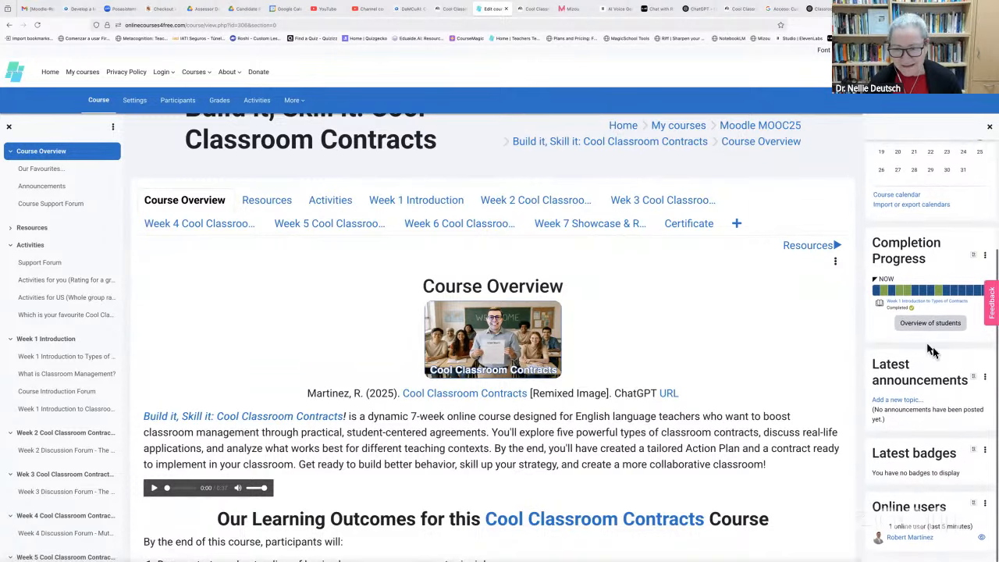
left_click(986, 381)
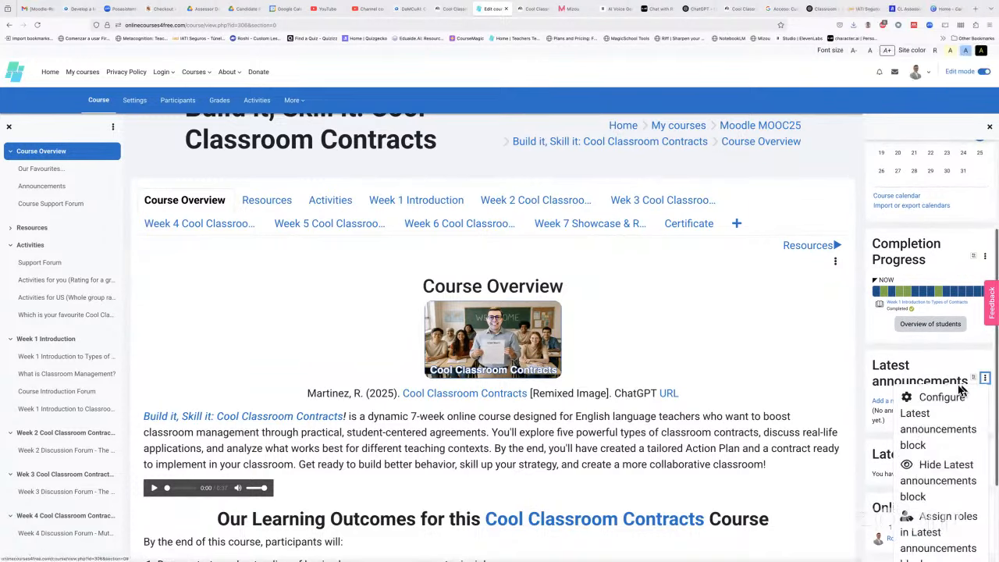
left_click(831, 361)
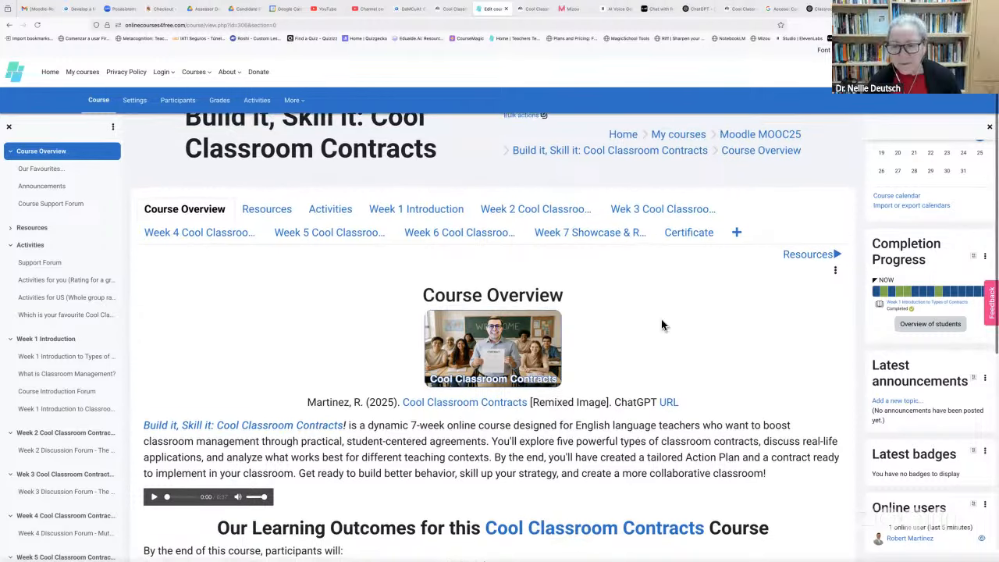
scroll(661, 326, "down", 1)
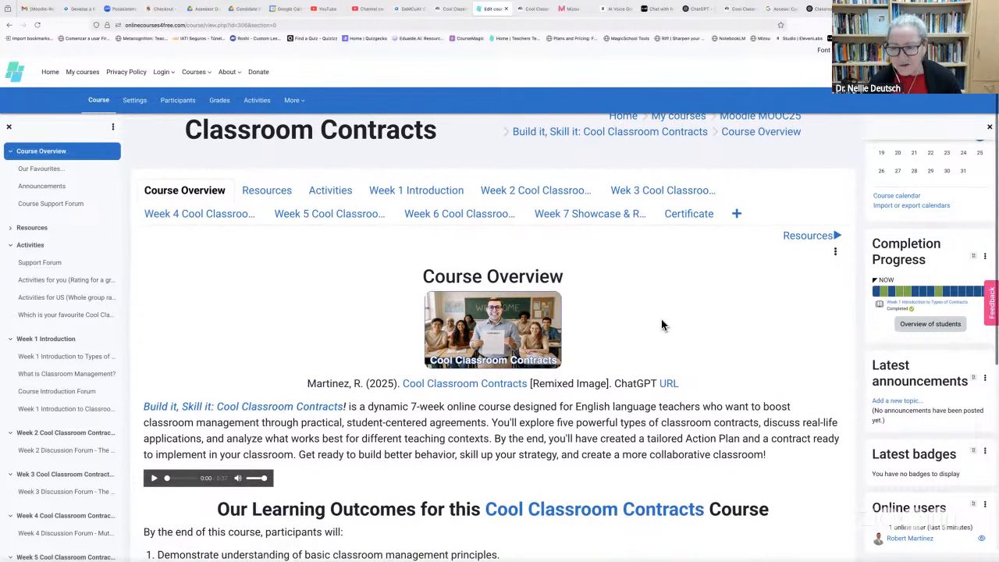
left_click_drag(974, 379, 971, 261)
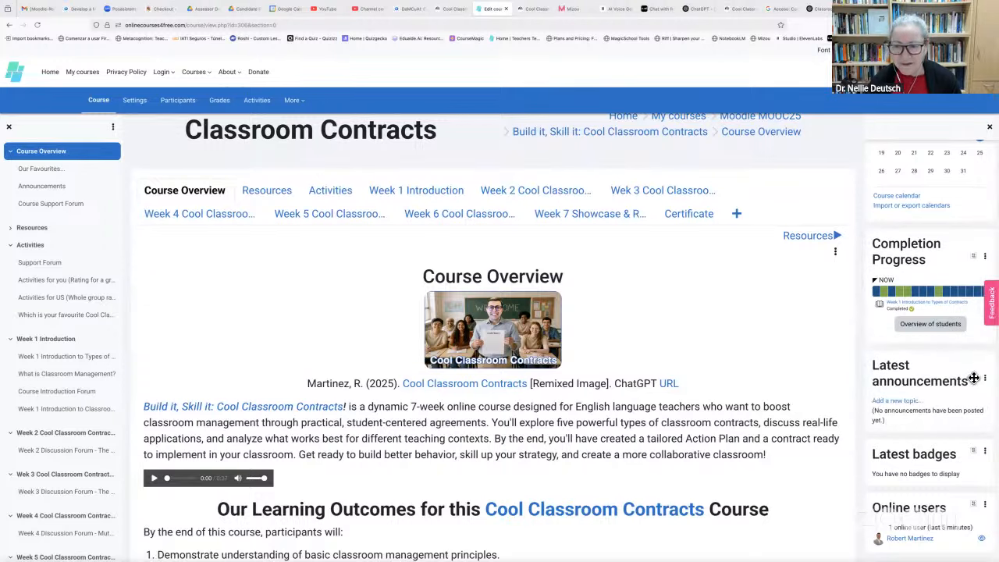
left_click_drag(974, 377, 972, 150)
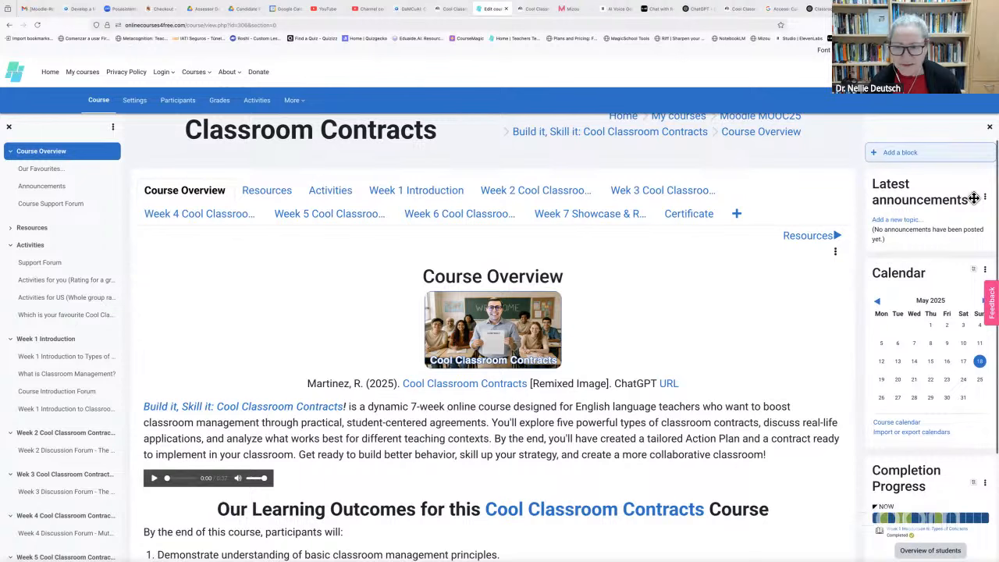
left_click_drag(974, 198, 975, 348)
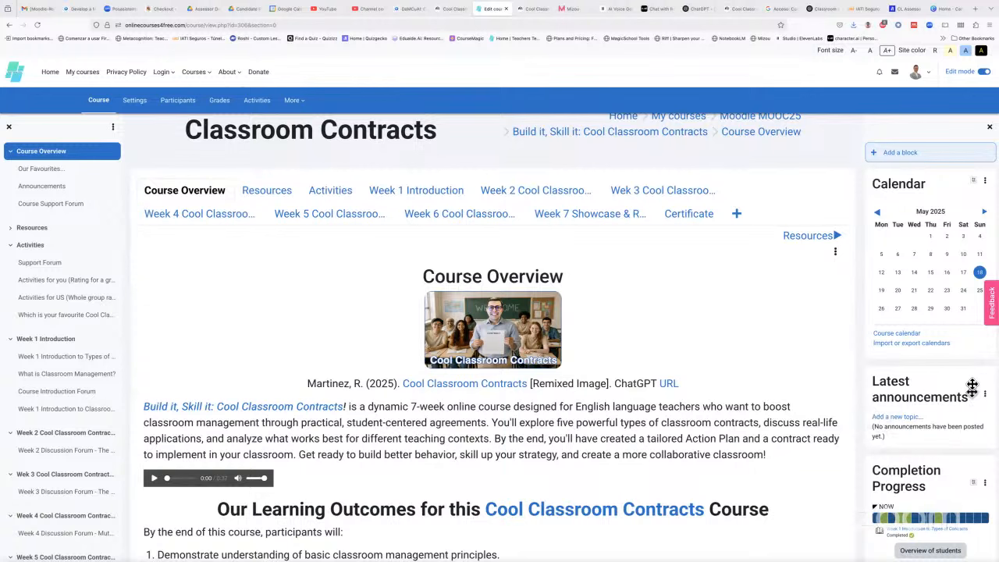
left_click_drag(971, 387, 975, 201)
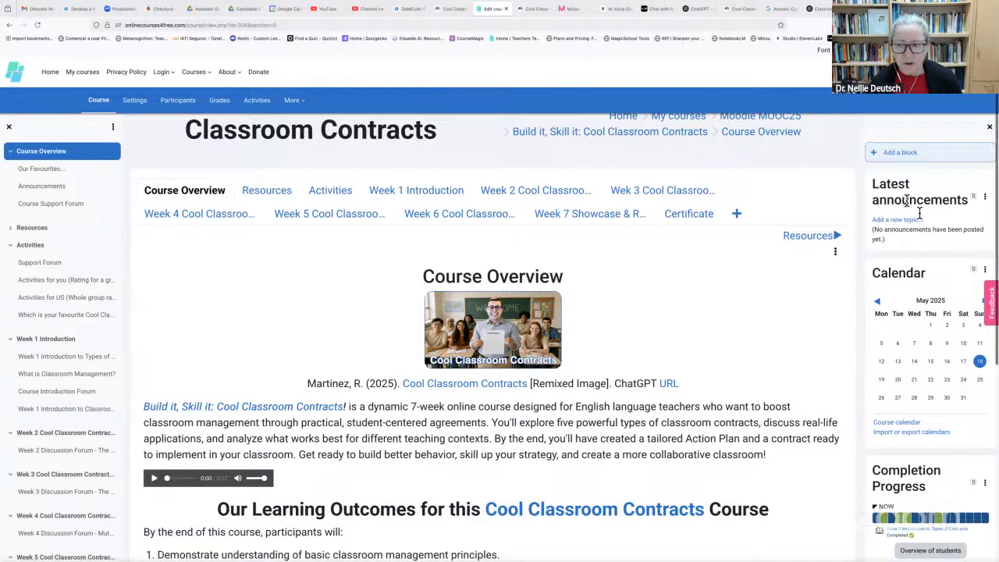
Bring up the Add a block list again
scroll(906, 266, "down", 1)
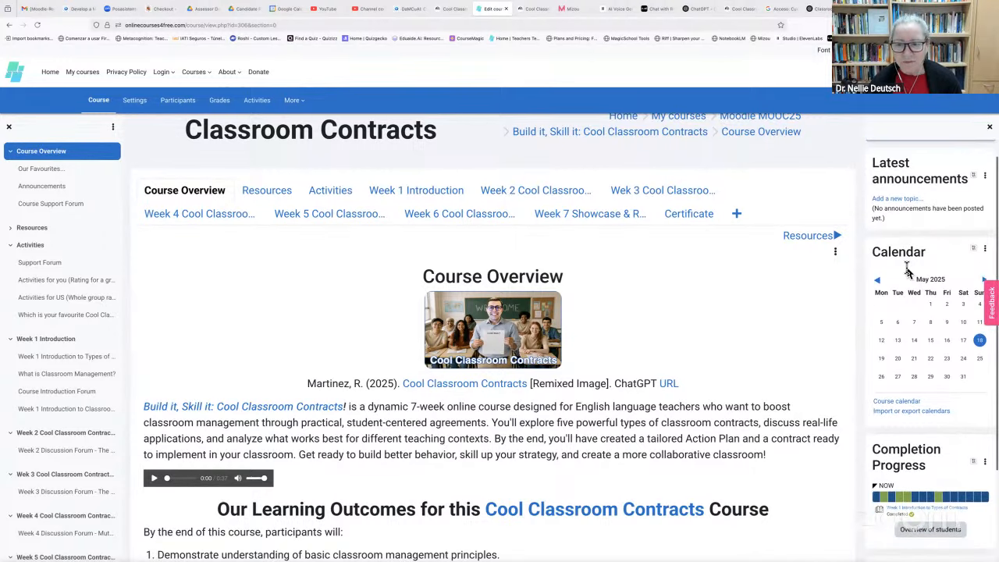
scroll(908, 272, "up", 1)
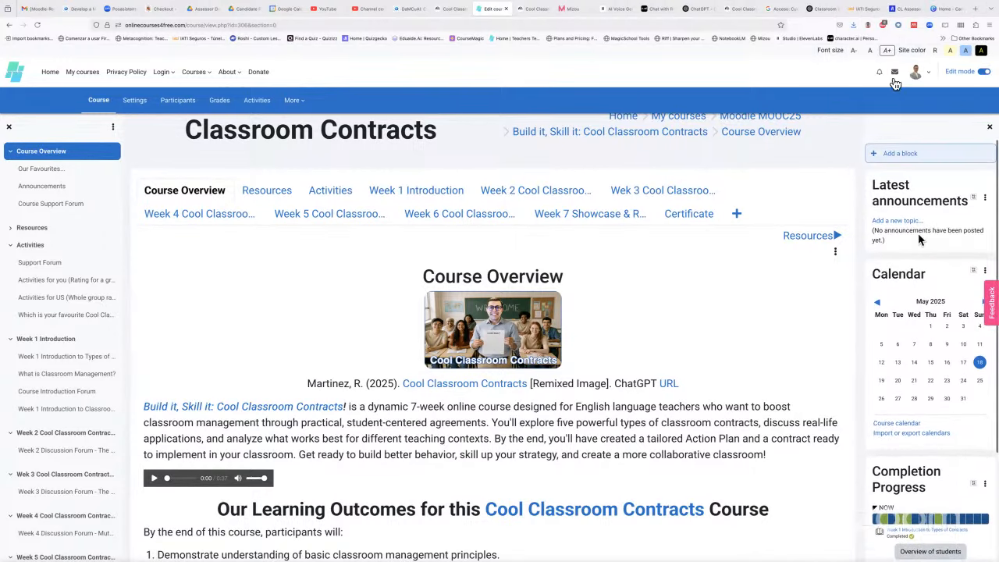
left_click(897, 152)
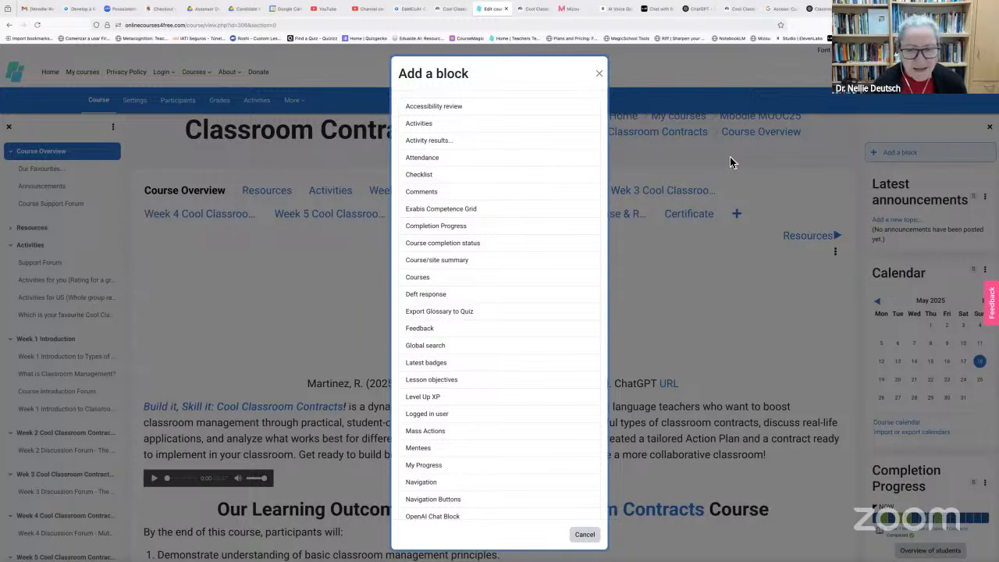
Add an Activities block and drag it directly beneath the Calendar, ahead of Completion Progress
left_click(428, 126)
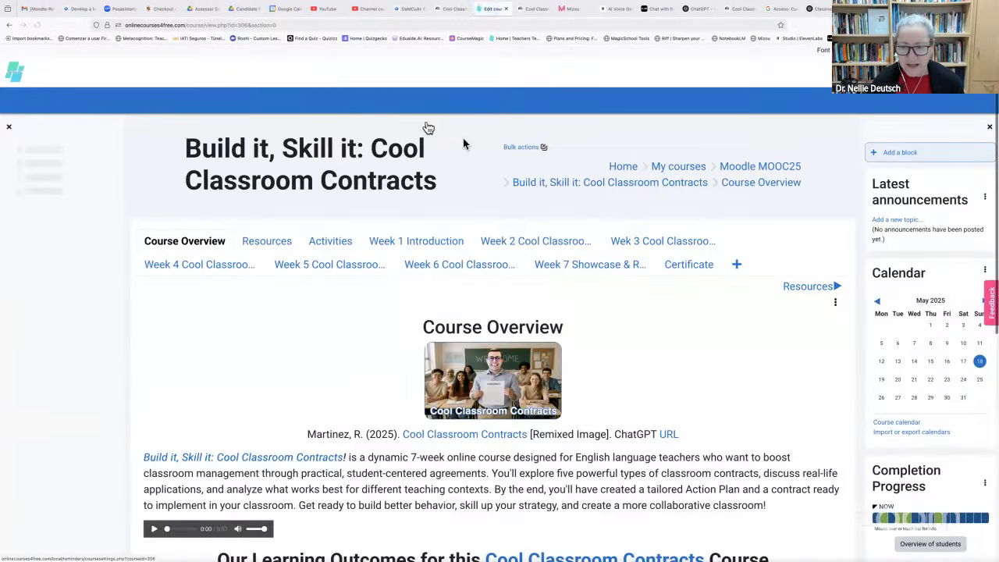
scroll(950, 302, "down", 3)
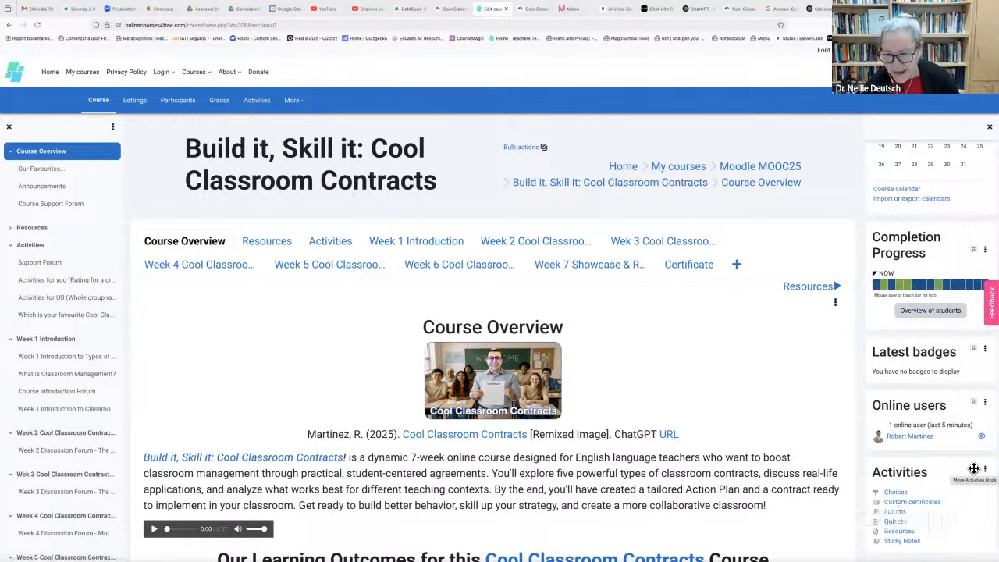
left_click_drag(974, 469, 967, 125)
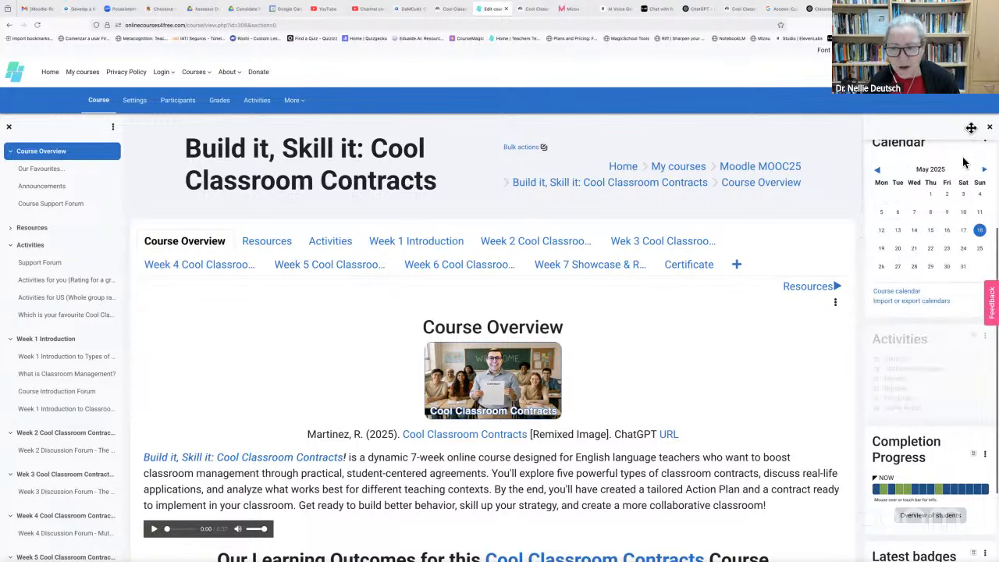
scroll(952, 213, "up", 3)
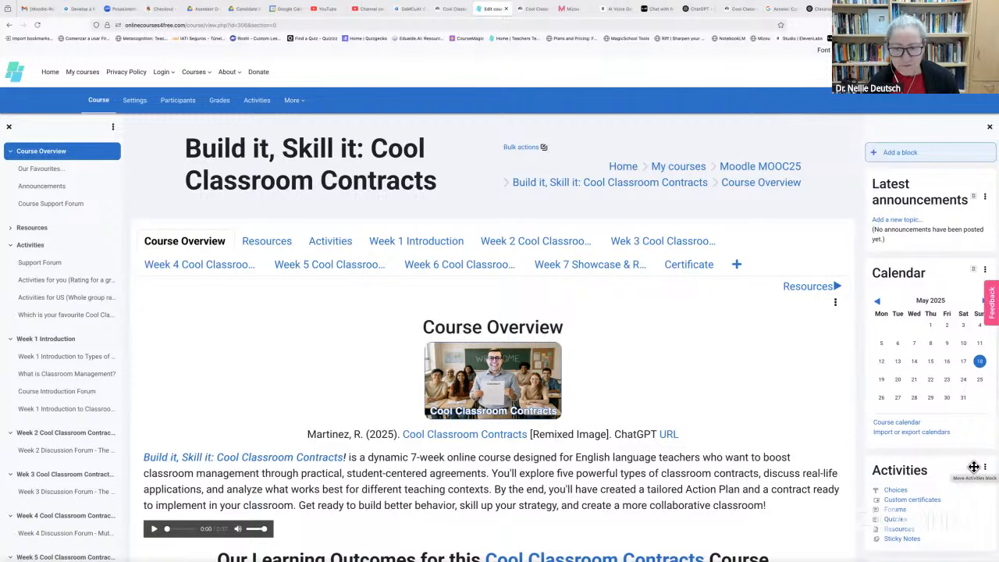
From the Activities block's Forums link, subscribe to all forums in CCCs
left_click(894, 510)
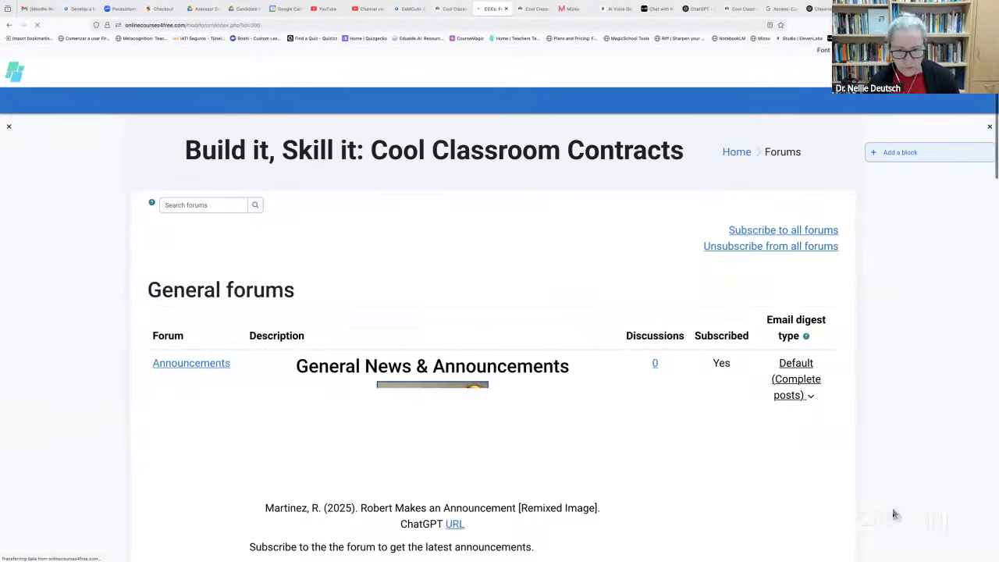
scroll(664, 401, "down", 3)
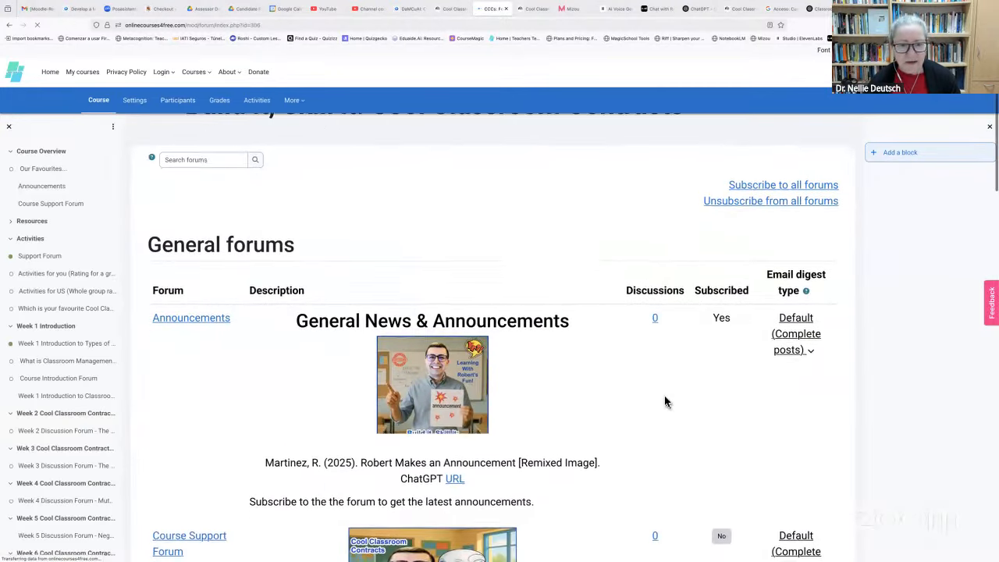
scroll(664, 401, "down", 1)
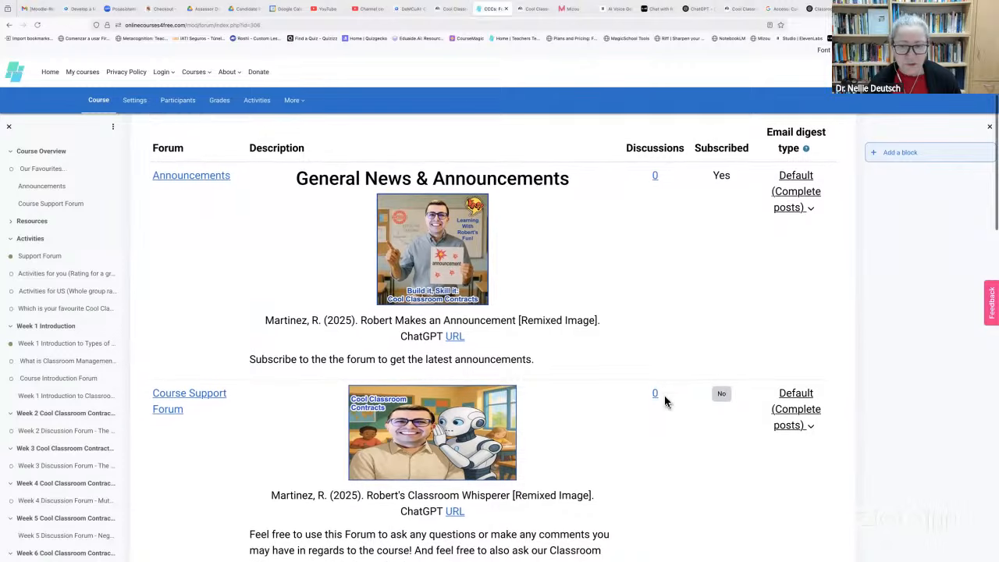
scroll(665, 401, "up", 3)
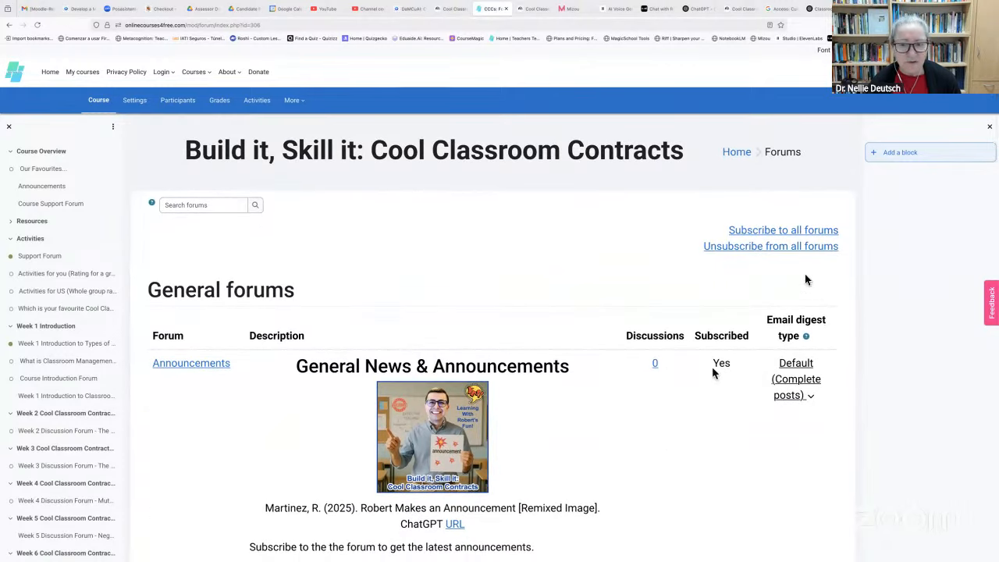
scroll(801, 231, "down", 1)
left_click(801, 230)
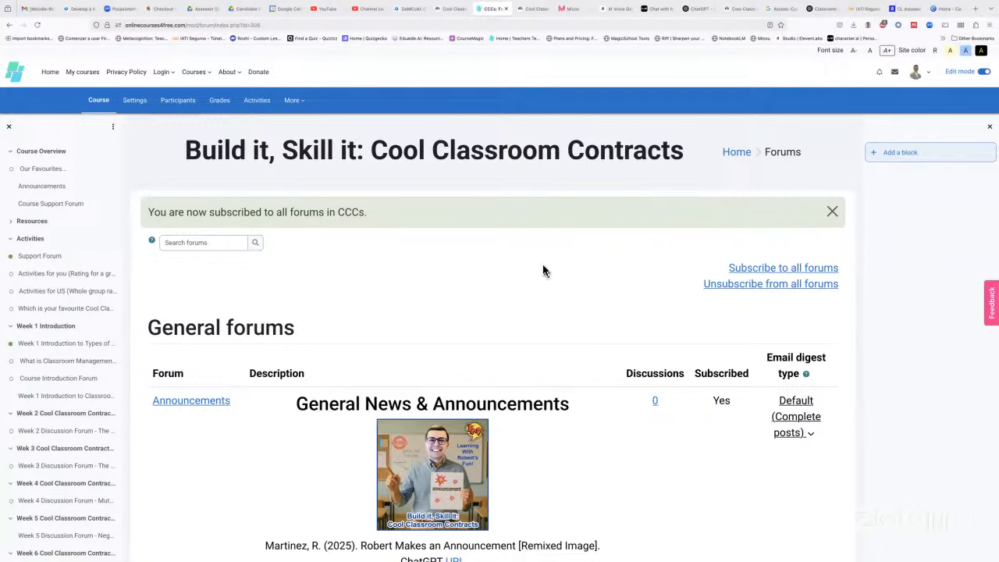
Check the forums index and return to the site home page
scroll(543, 271, "down", 1)
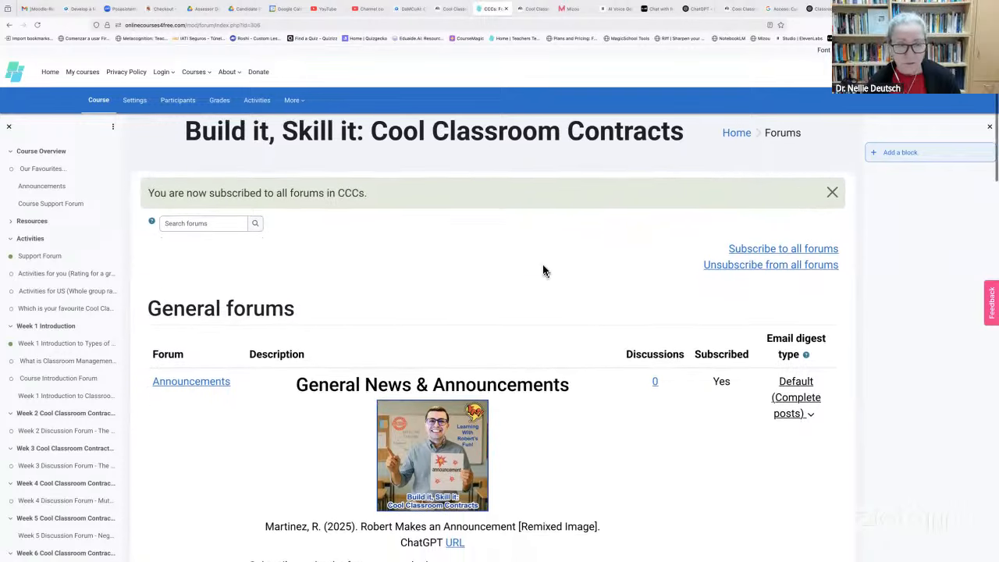
scroll(544, 271, "down", 2)
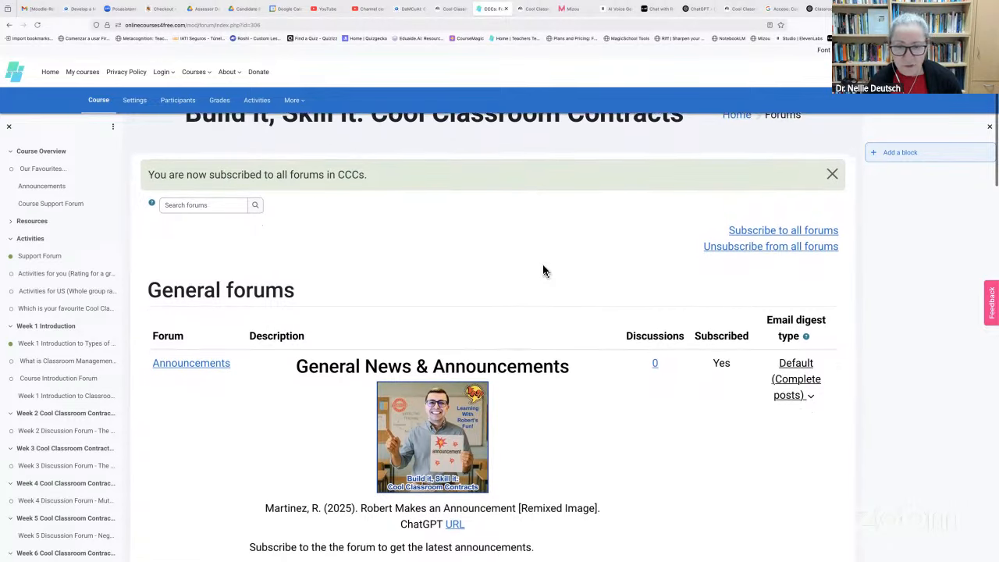
scroll(543, 271, "up", 2)
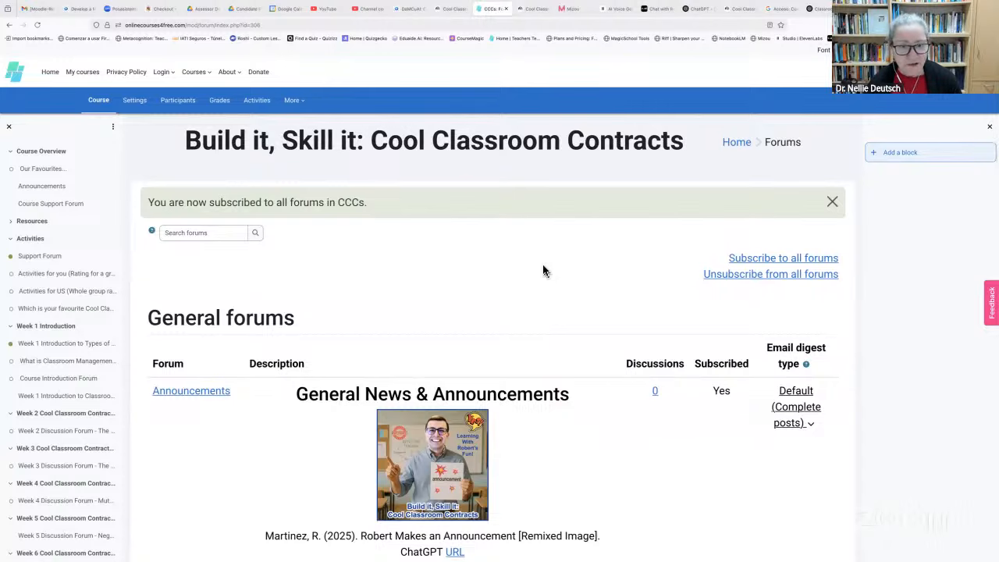
scroll(543, 270, "up", 1)
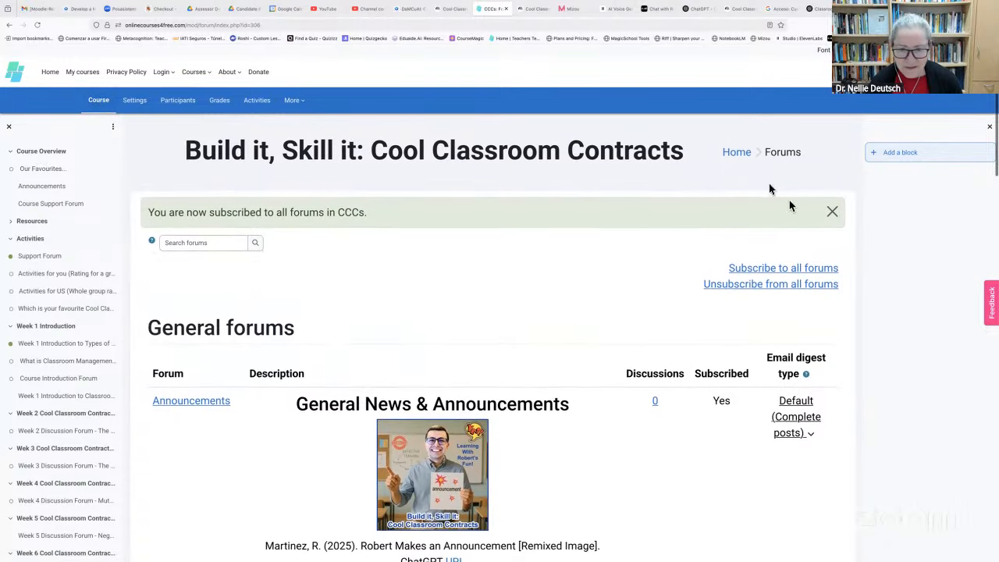
left_click(736, 152)
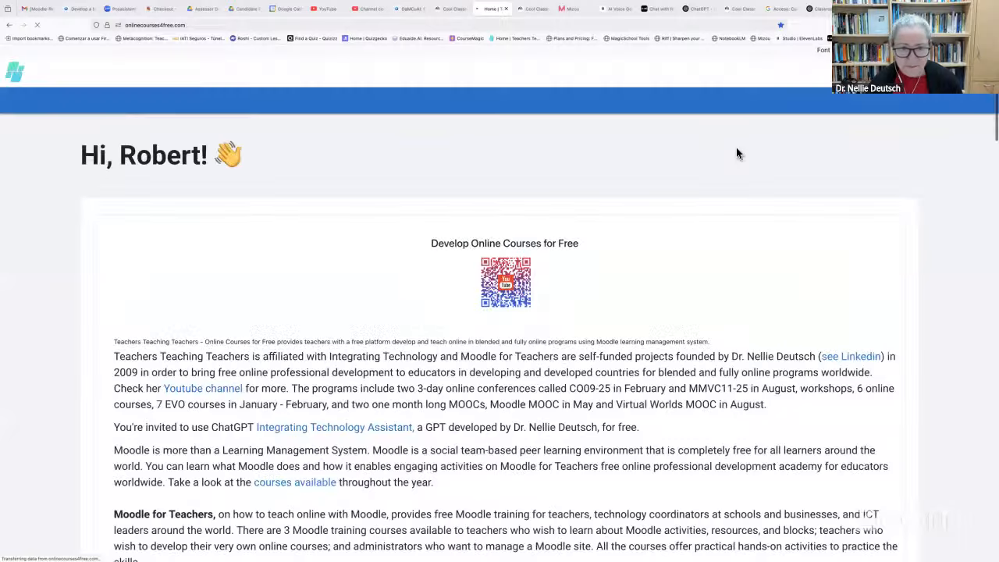
Scroll to Available courses and open 'Build it, Skill it: Cool Classroom Contracts'
scroll(475, 224, "down", 6)
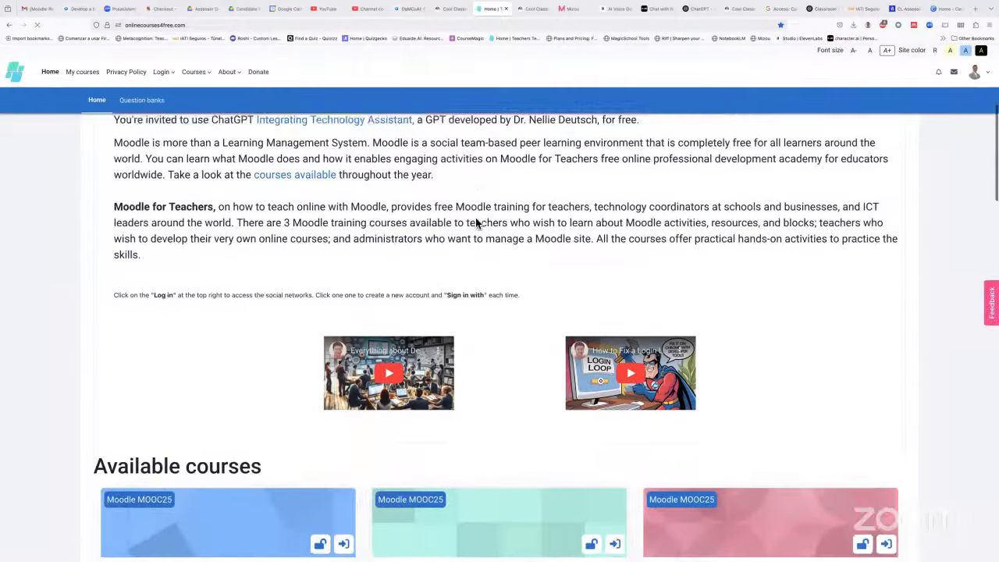
scroll(475, 224, "down", 2)
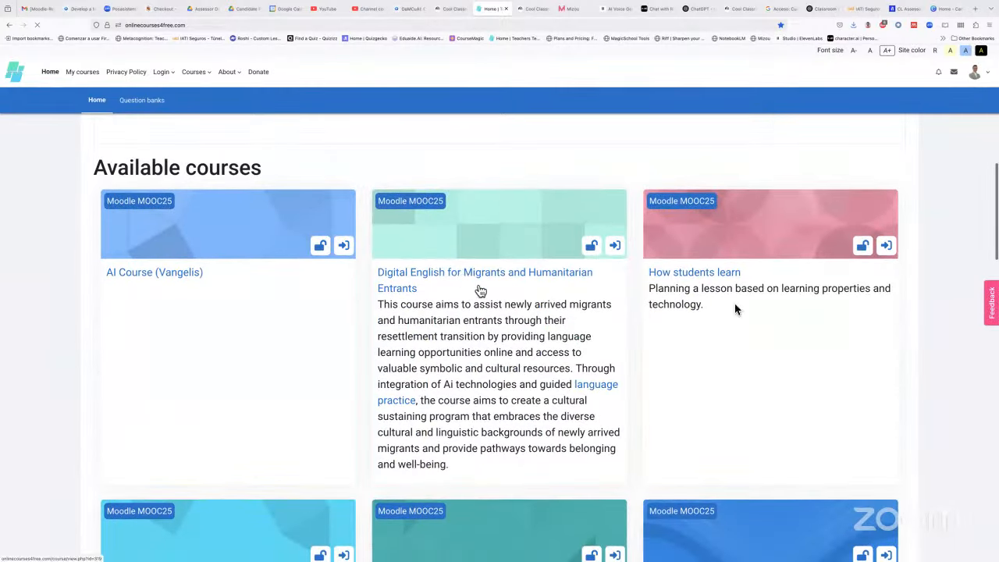
scroll(347, 310, "down", 4)
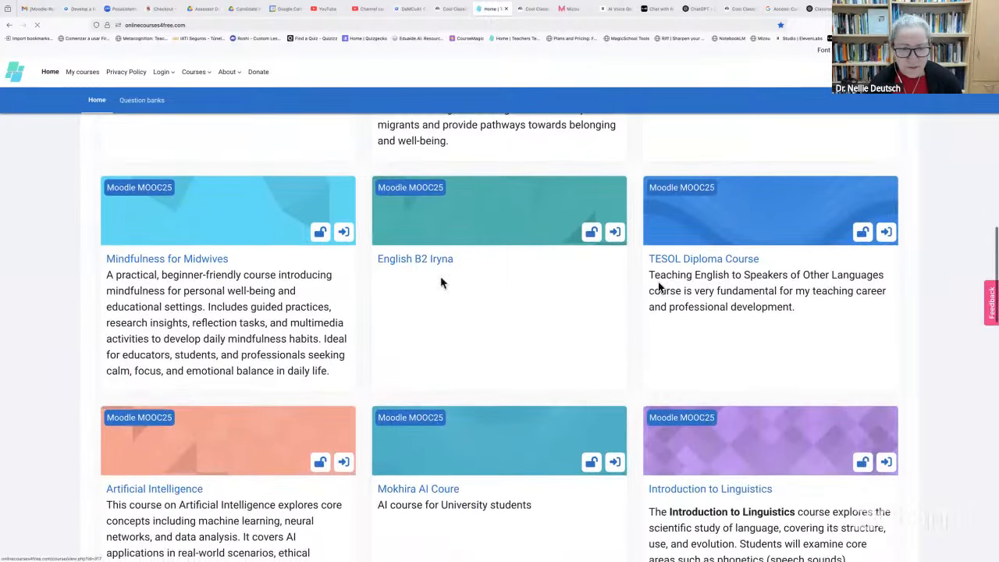
scroll(567, 357, "down", 4)
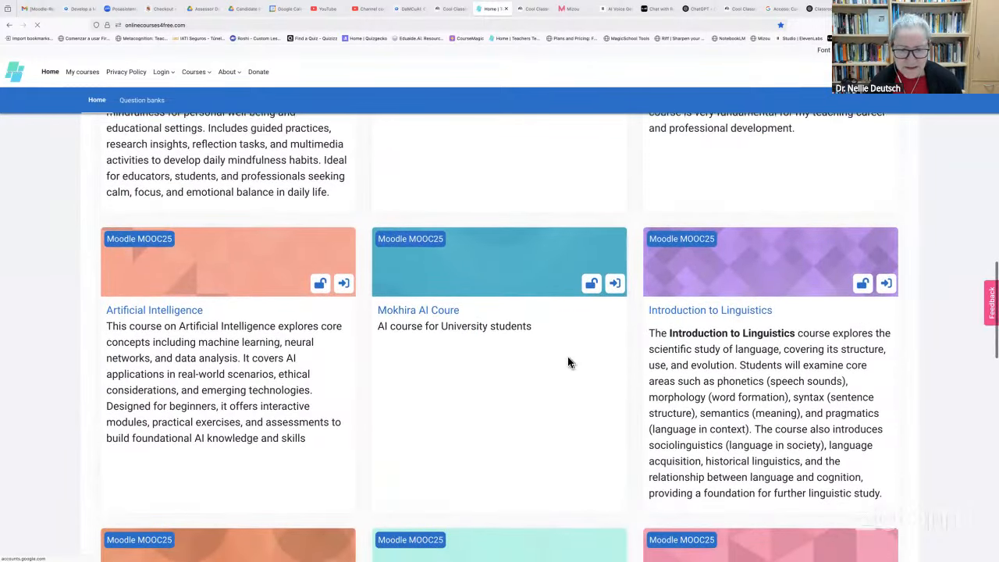
scroll(568, 362, "down", 4)
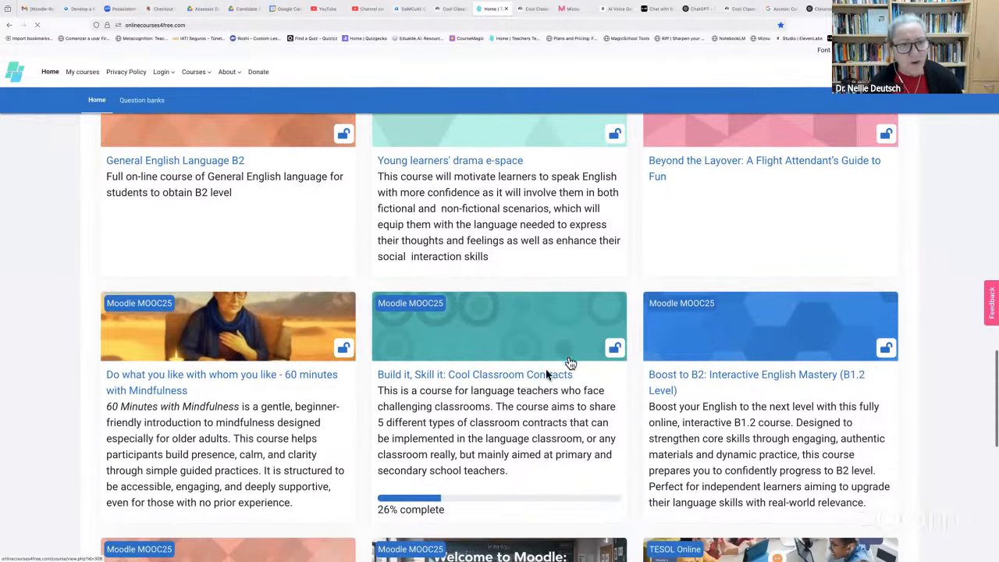
left_click(521, 374)
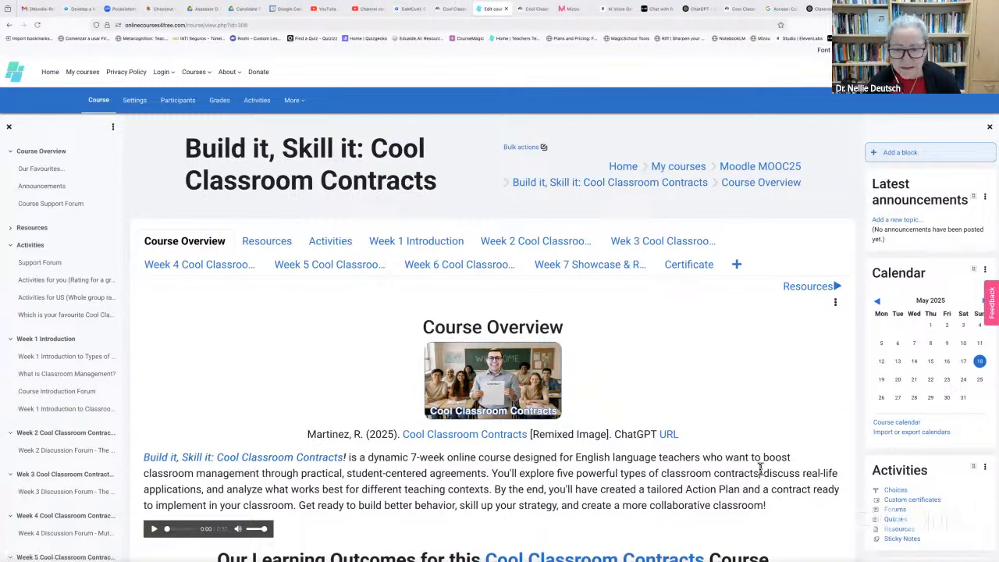
left_click(894, 510)
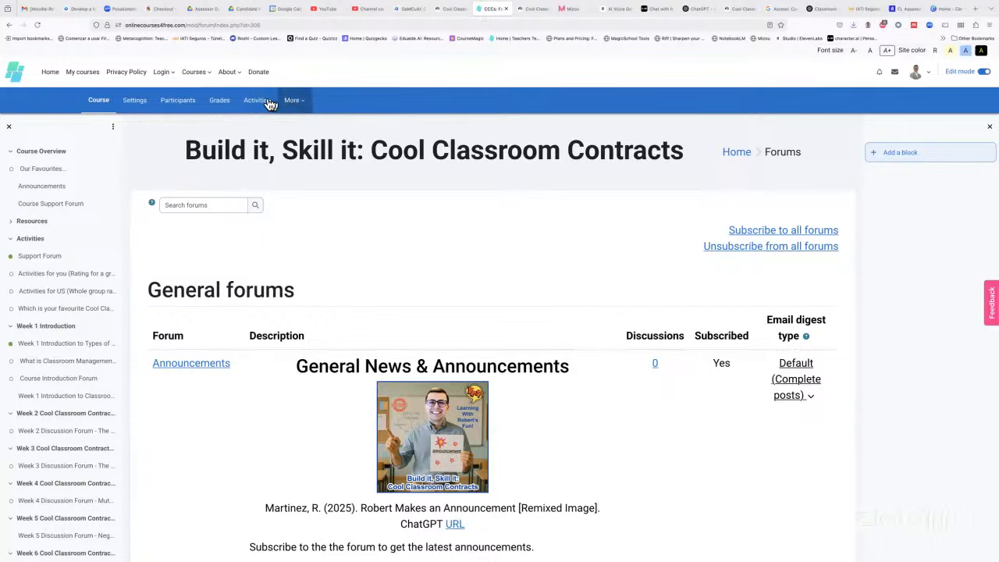
left_click(97, 103)
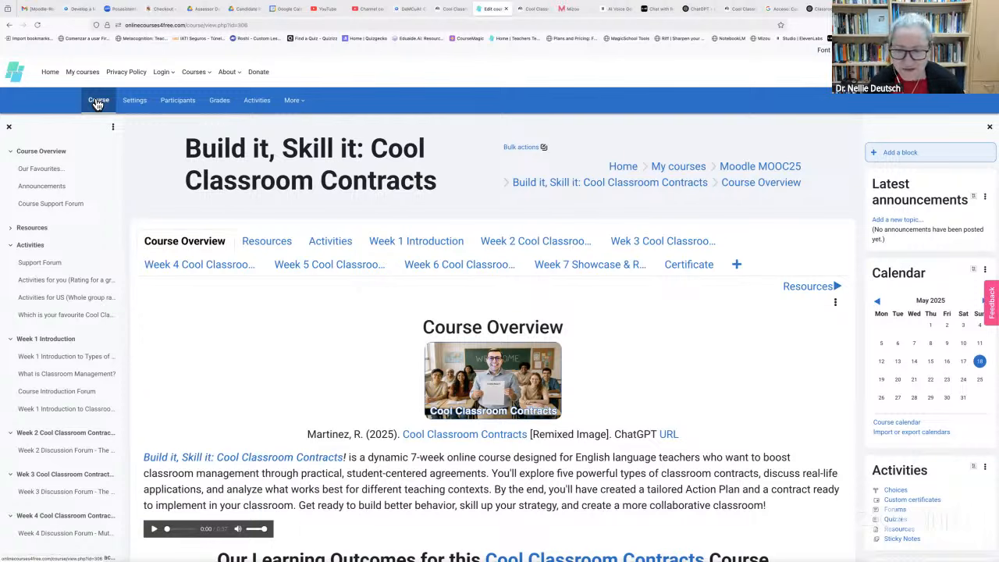
left_click(895, 509)
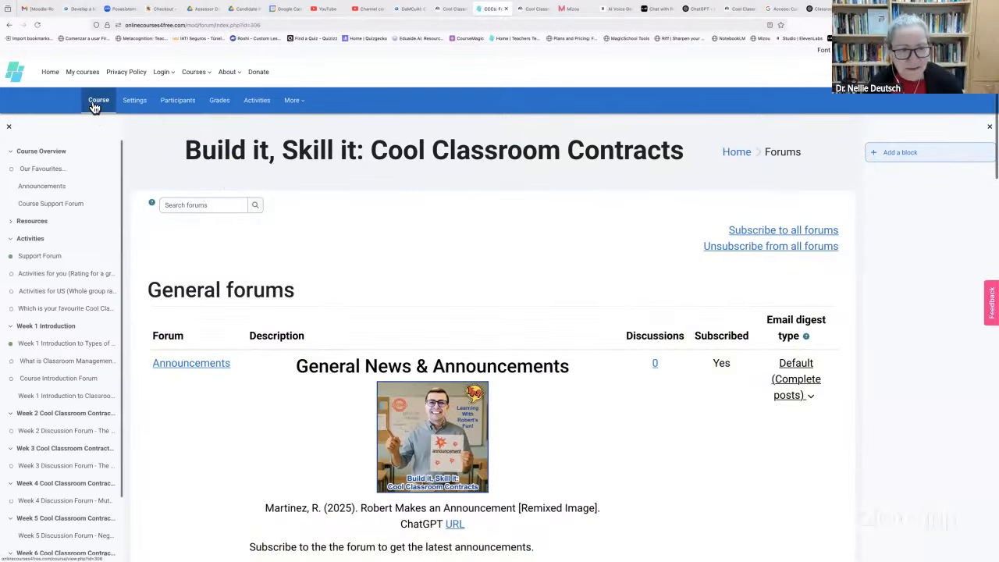
left_click(99, 103)
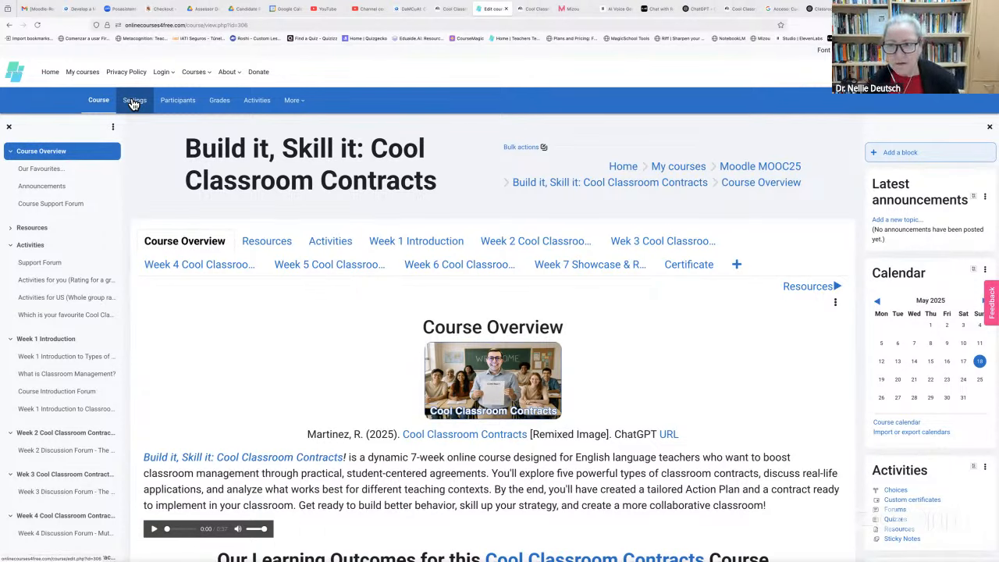
Open the Latest announcements block configuration, keeping its page types and right region unchanged
left_click(985, 198)
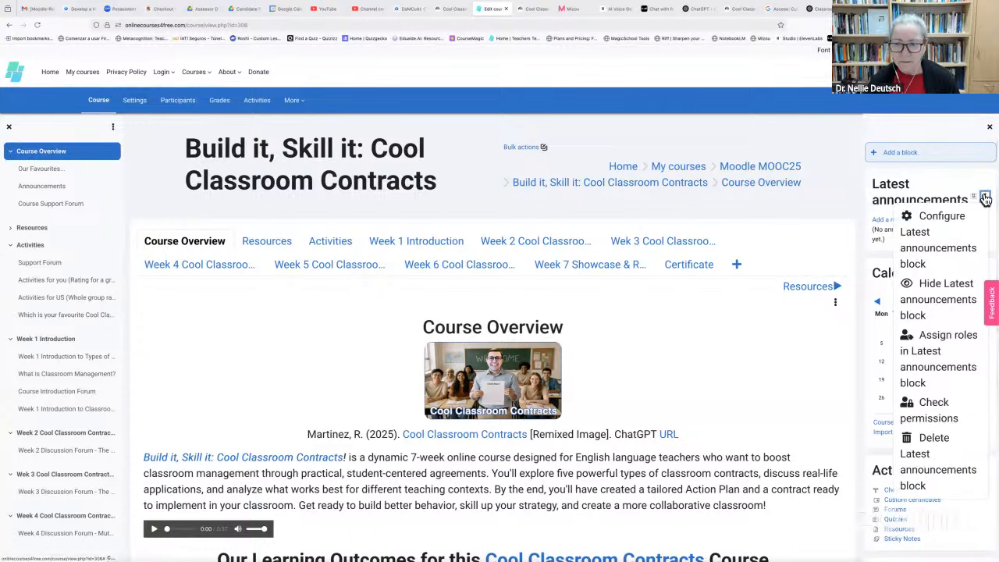
left_click(945, 231)
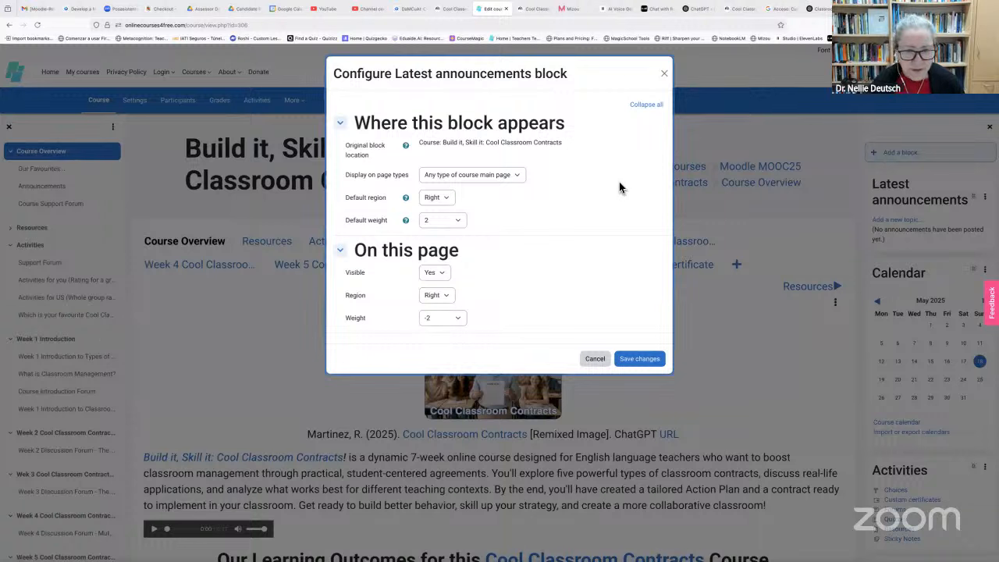
left_click(515, 176)
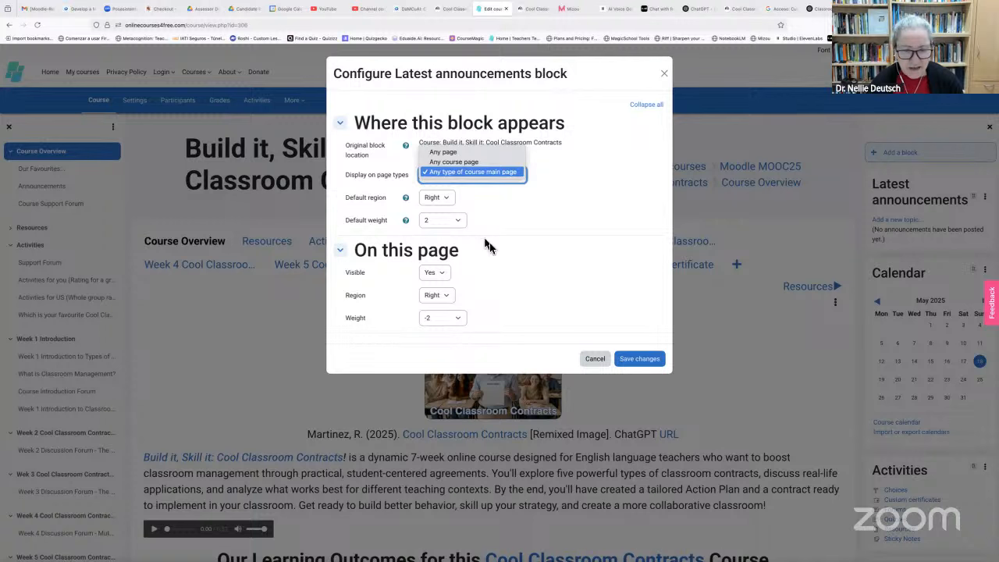
left_click(446, 294)
left_click(448, 299)
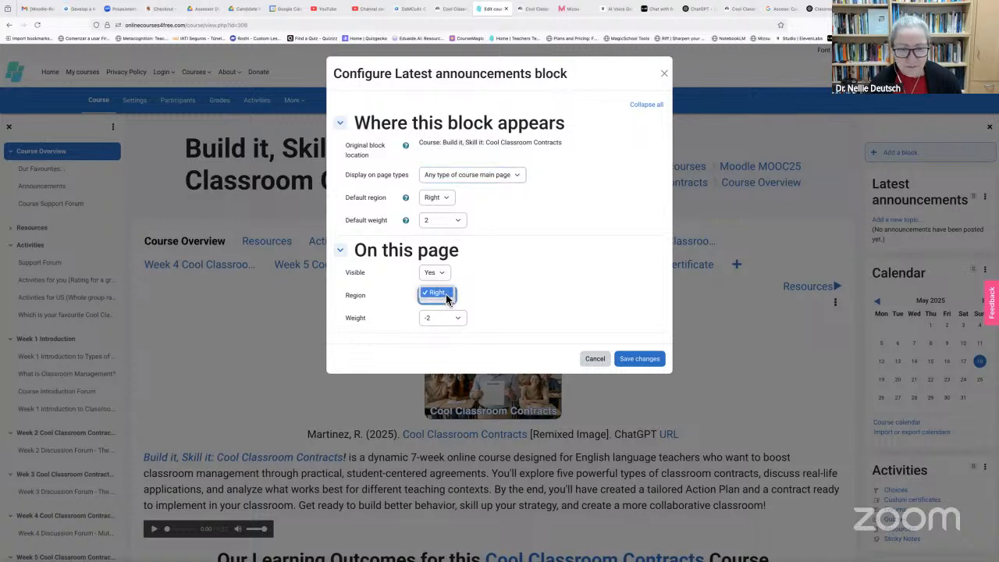
left_click(446, 294)
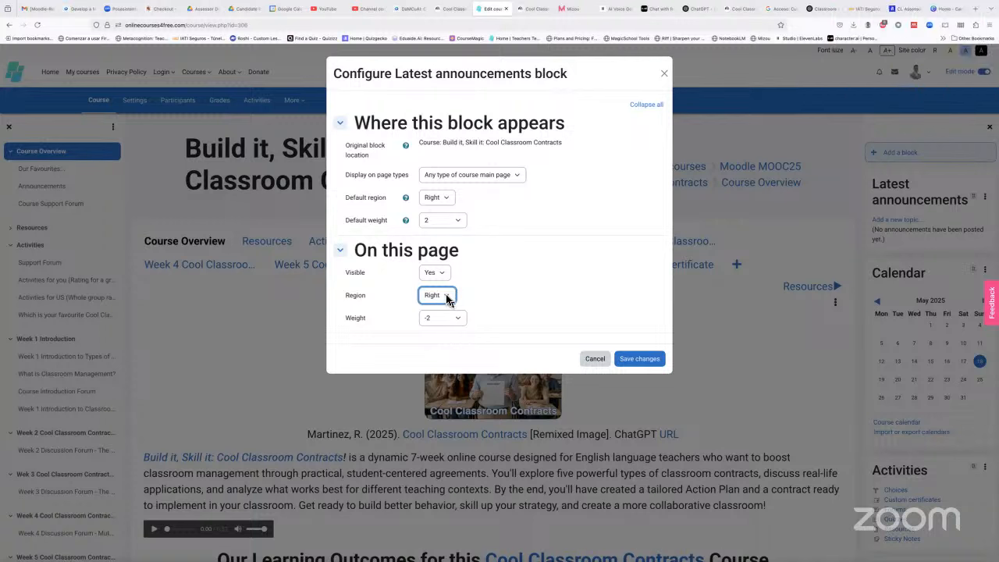
left_click(448, 298)
left_click(447, 295)
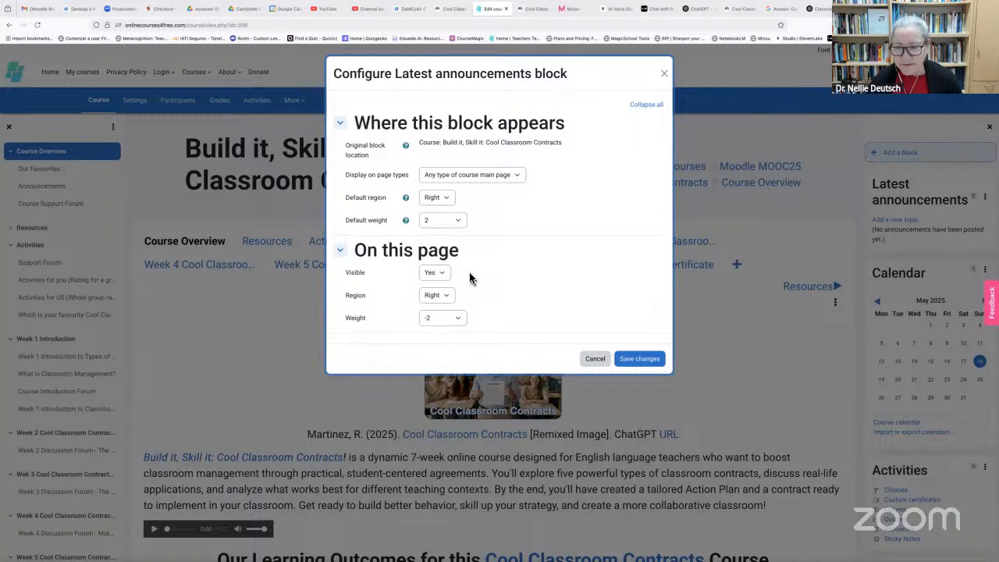
Set the block's weight on this page to 1 and save changes
left_click(457, 321)
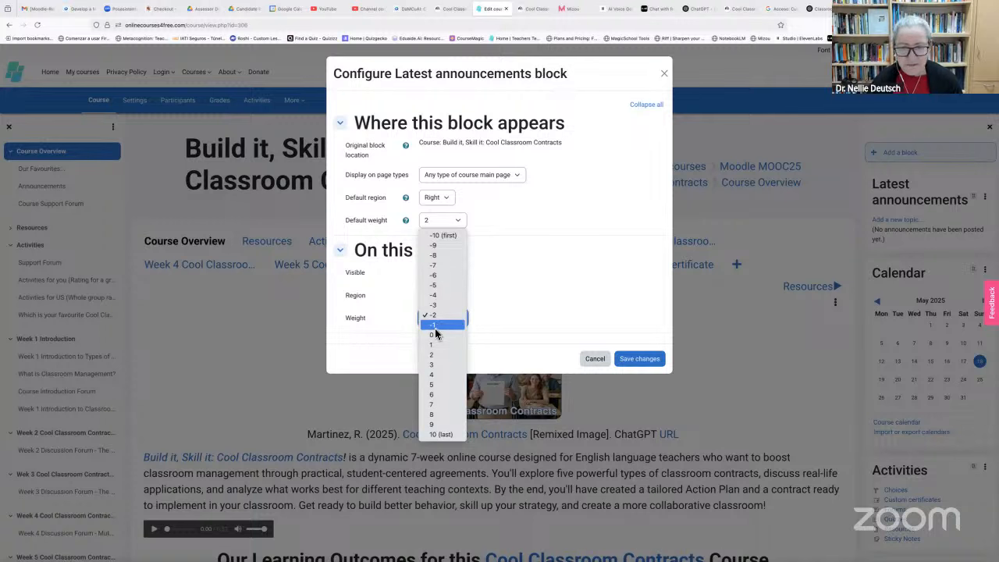
left_click(435, 346)
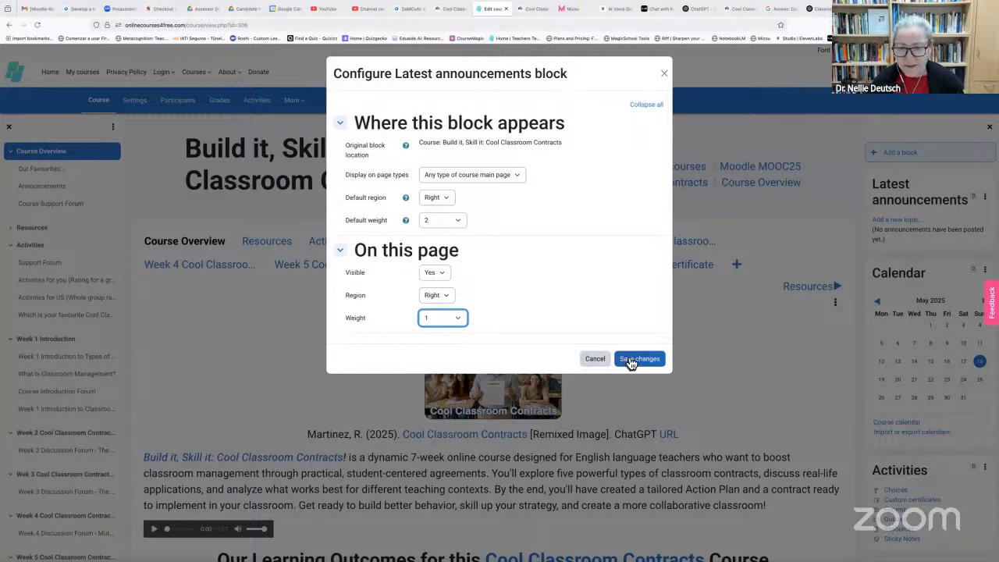
left_click(635, 358)
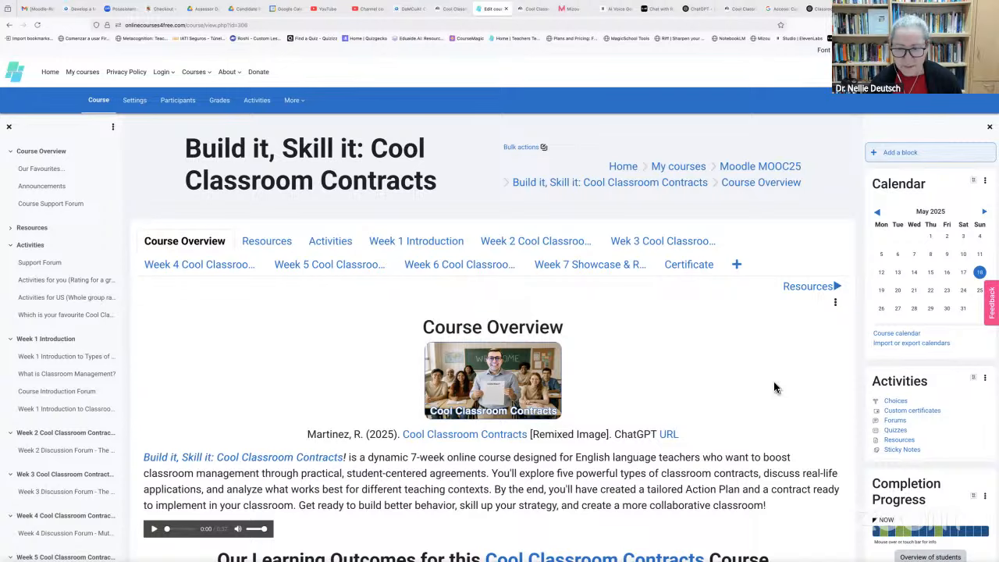
Scroll the sidebar to find Latest announcements between Completion Progress and Latest badges
scroll(981, 397, "down", 5)
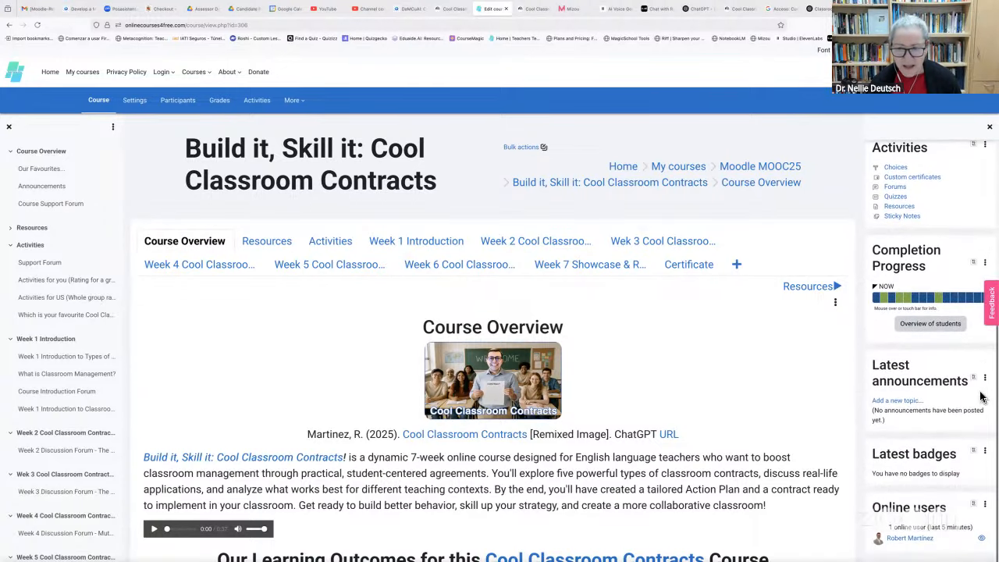
scroll(981, 396, "down", 1)
scroll(946, 366, "down", 2)
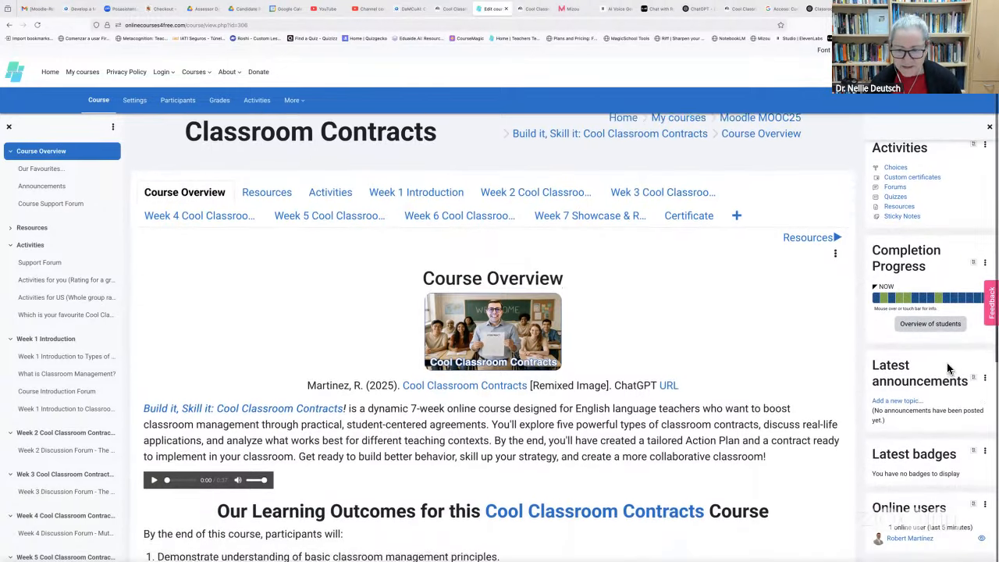
scroll(950, 398, "down", 4)
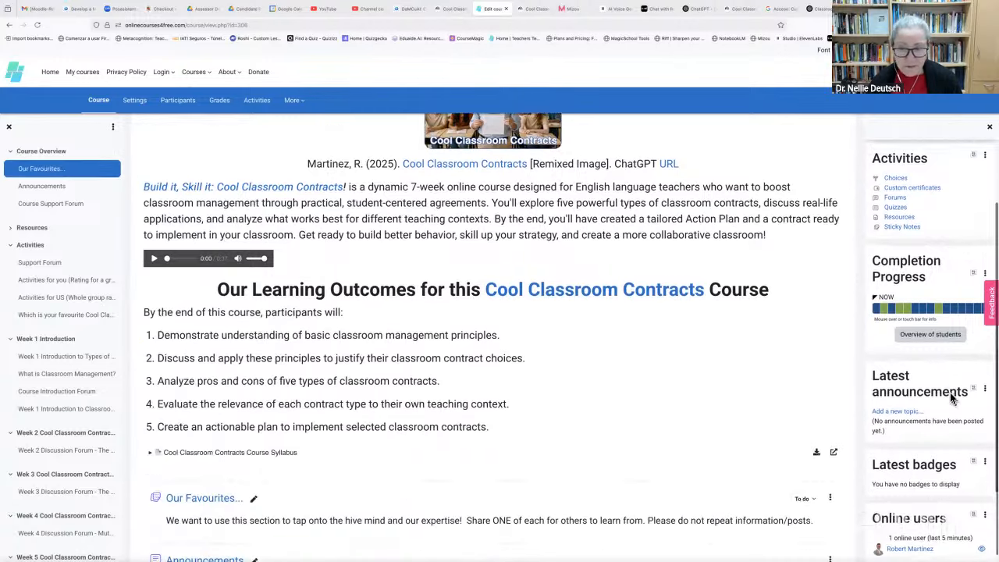
scroll(950, 398, "up", 2)
scroll(759, 368, "up", 5)
scroll(759, 373, "down", 1)
scroll(914, 367, "down", 1)
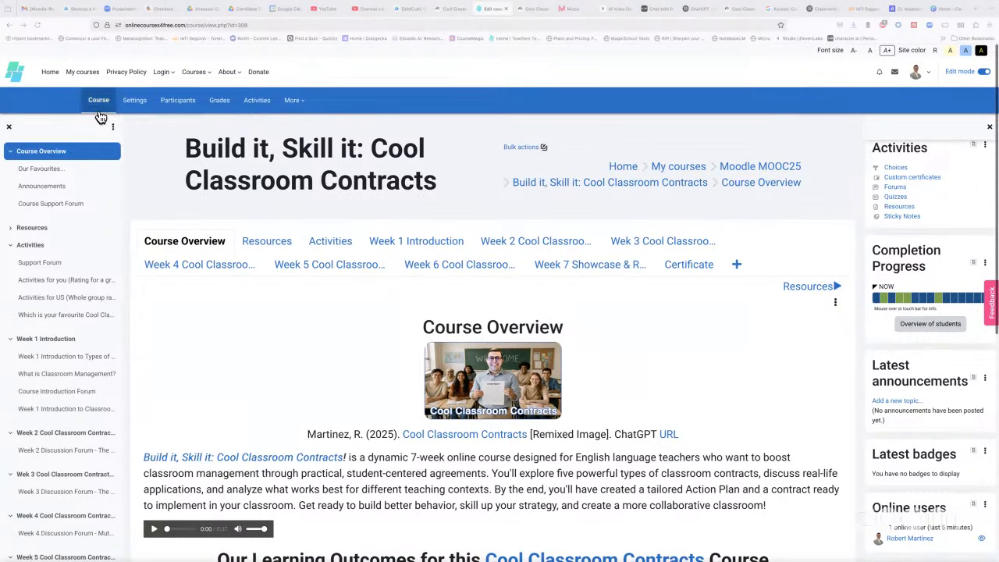
Switch to the MOOC25 course tab and open its Week 2 section
left_click(406, 10)
scroll(433, 280, "up", 5)
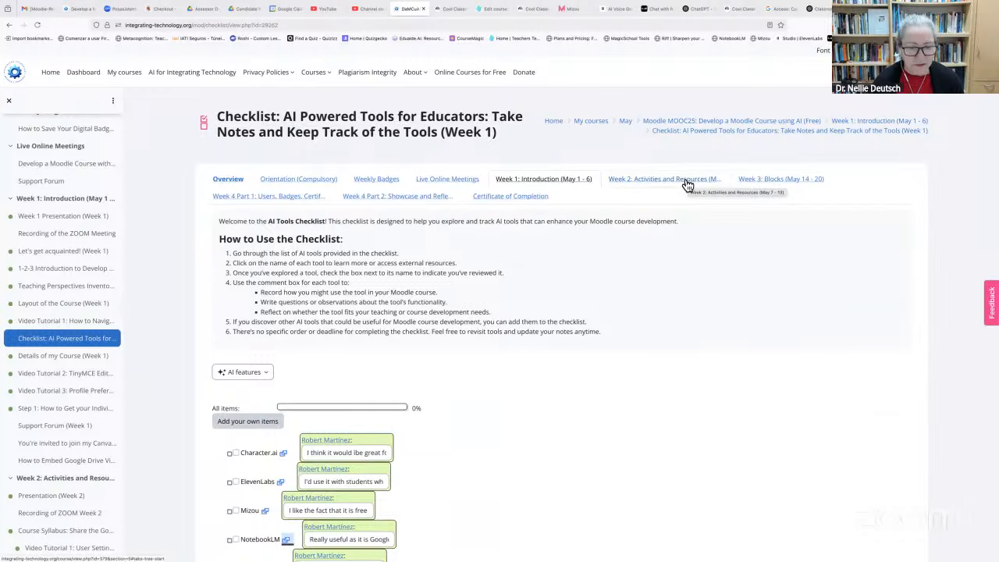
left_click(686, 184)
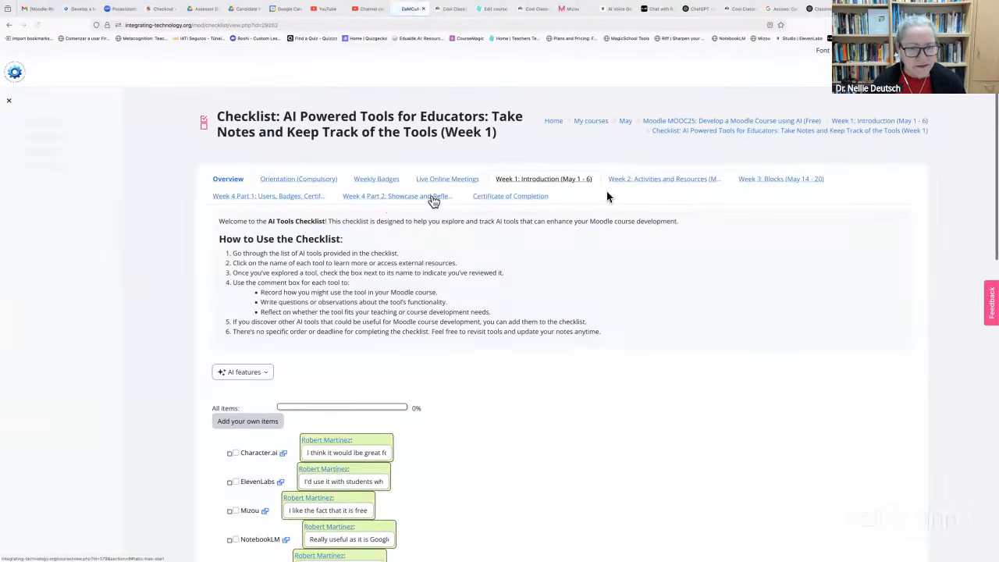
left_click(642, 184)
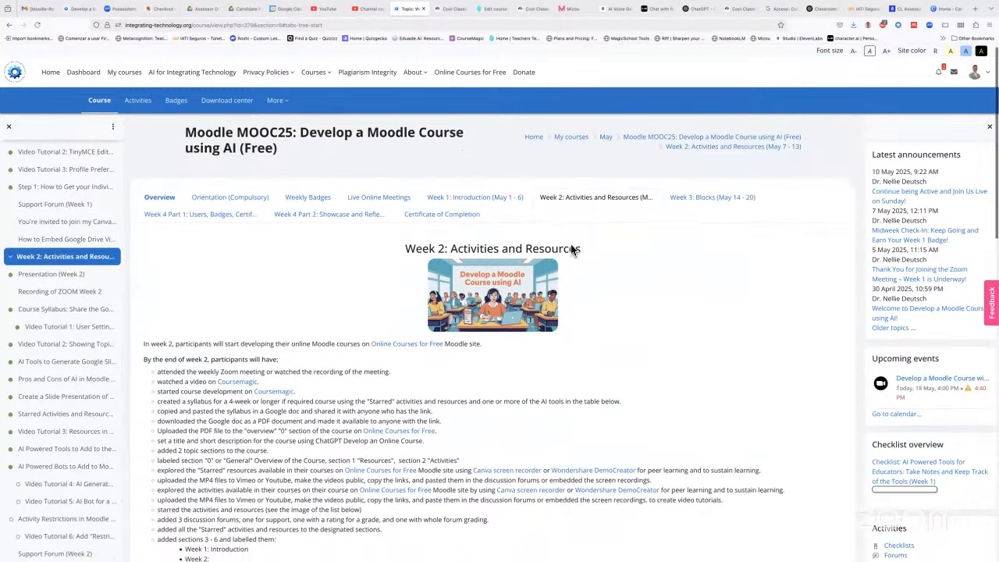
Review the Week 2 activities, then move on to the Week 3: Blocks section
scroll(570, 250, "down", 3)
scroll(570, 250, "down", 5)
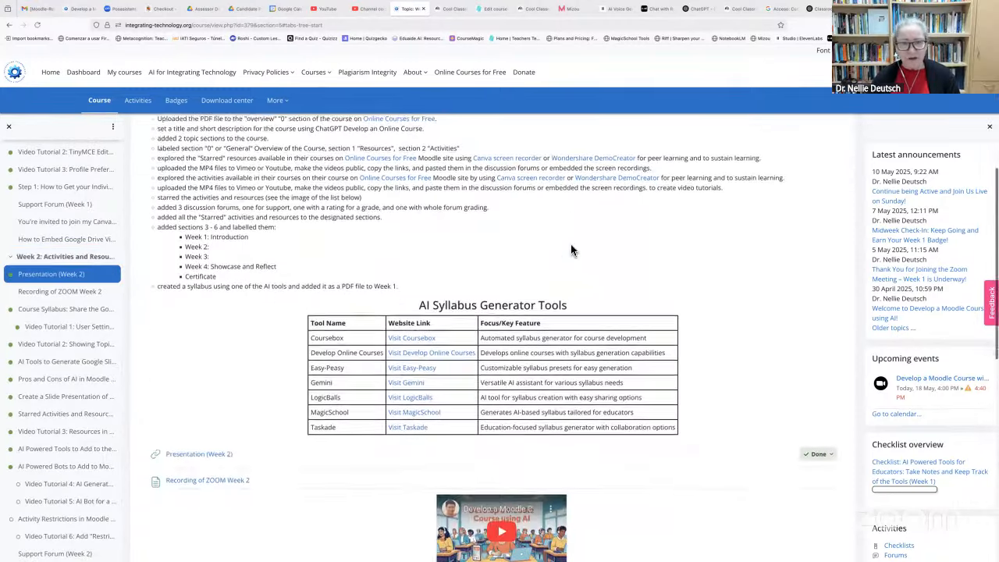
scroll(571, 249, "down", 3)
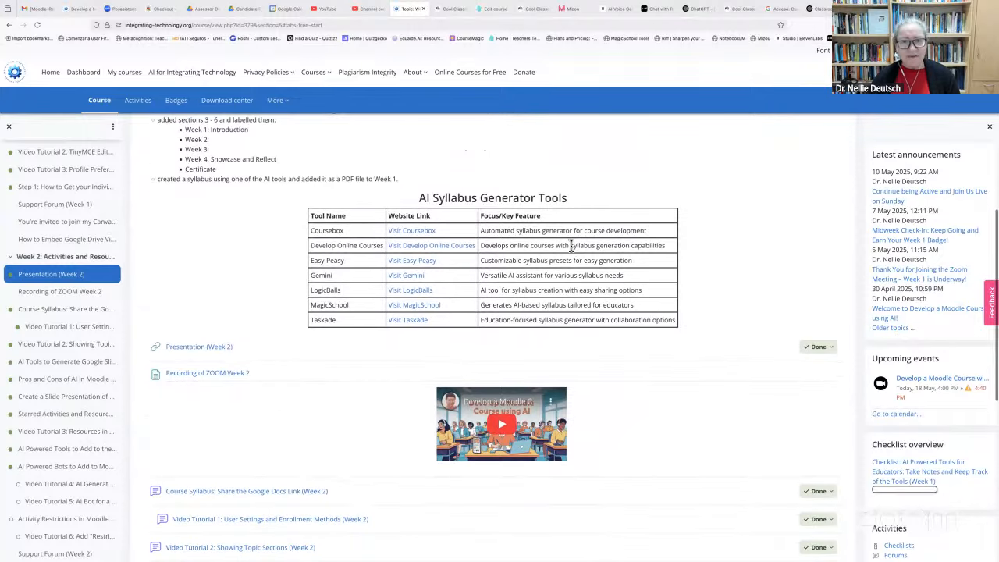
scroll(570, 248, "down", 10)
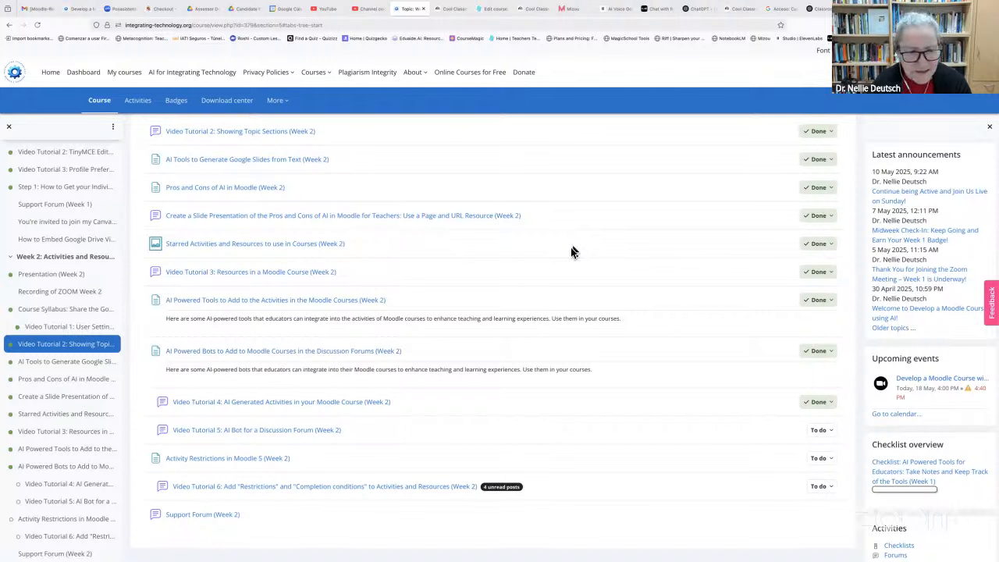
scroll(944, 267, "up", 2)
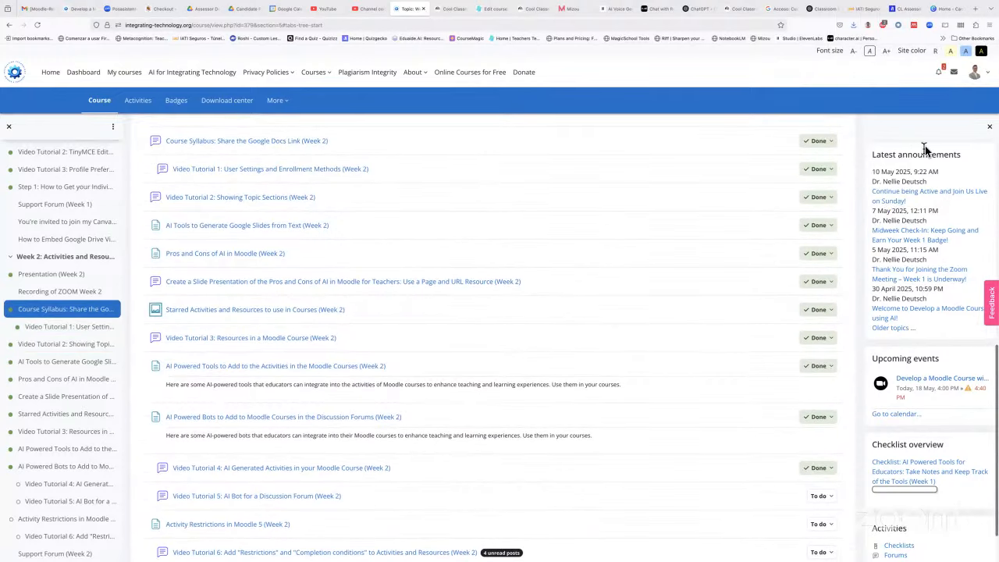
scroll(921, 375, "down", 3)
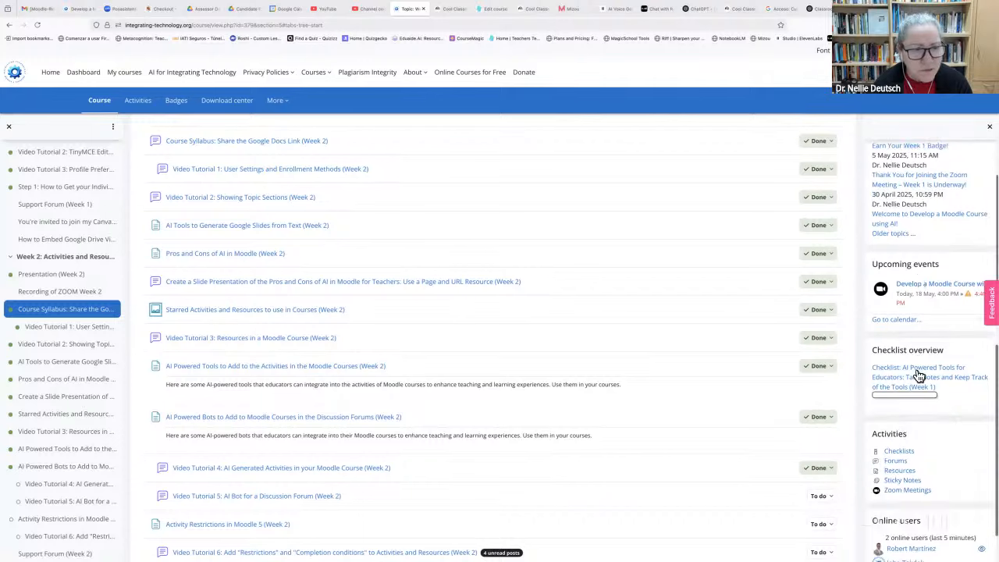
scroll(919, 376, "down", 1)
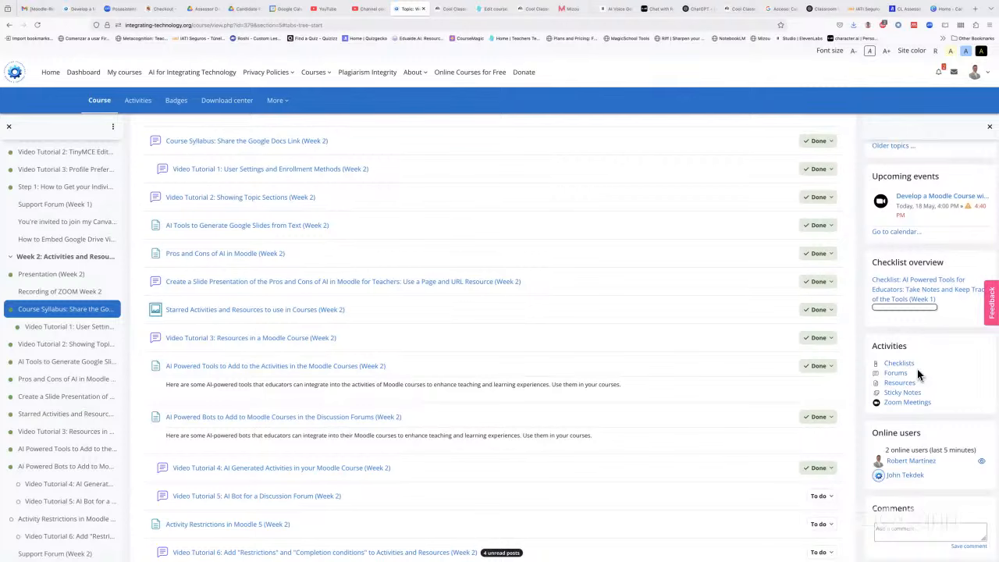
scroll(919, 374, "down", 2)
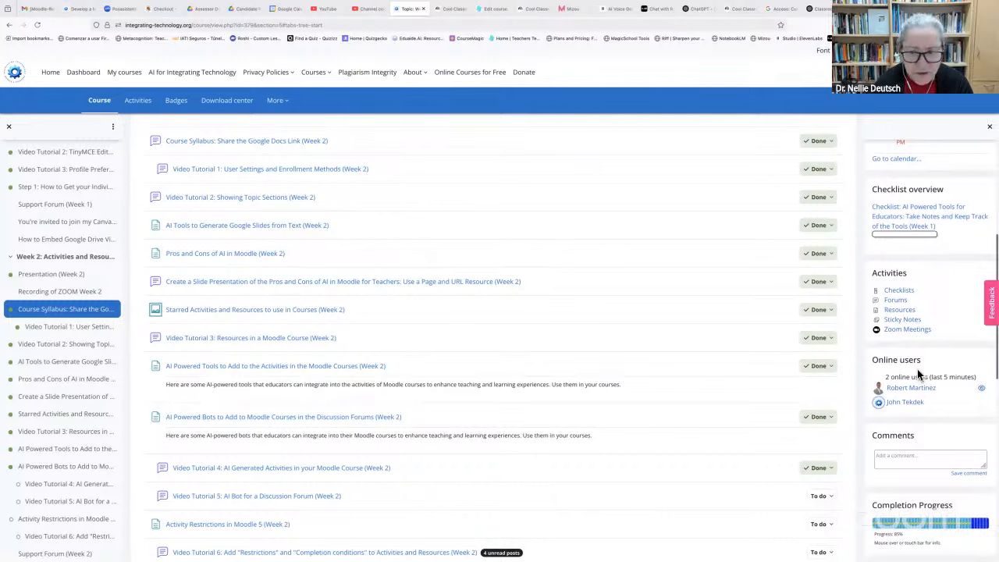
scroll(575, 374, "up", 10)
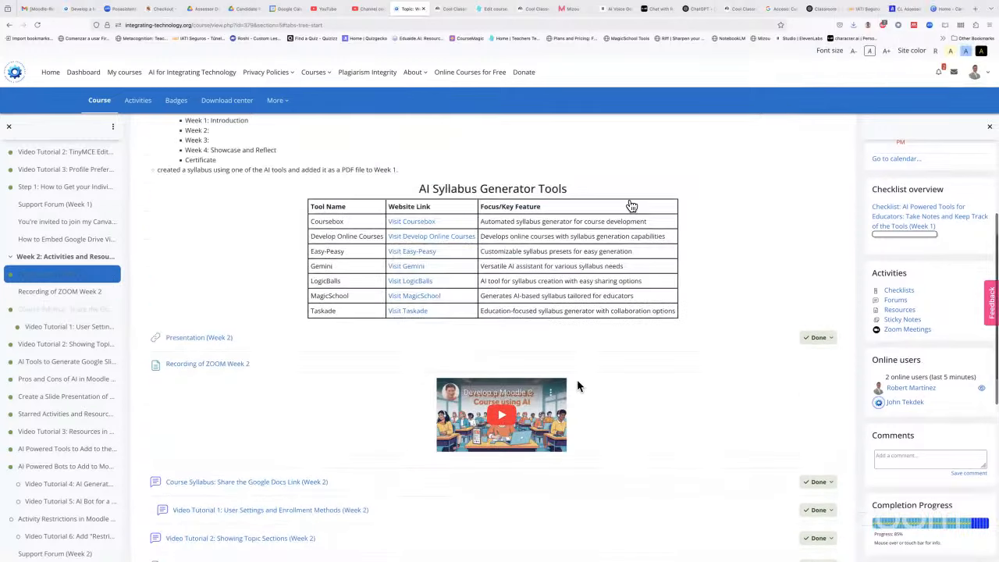
left_click(718, 212)
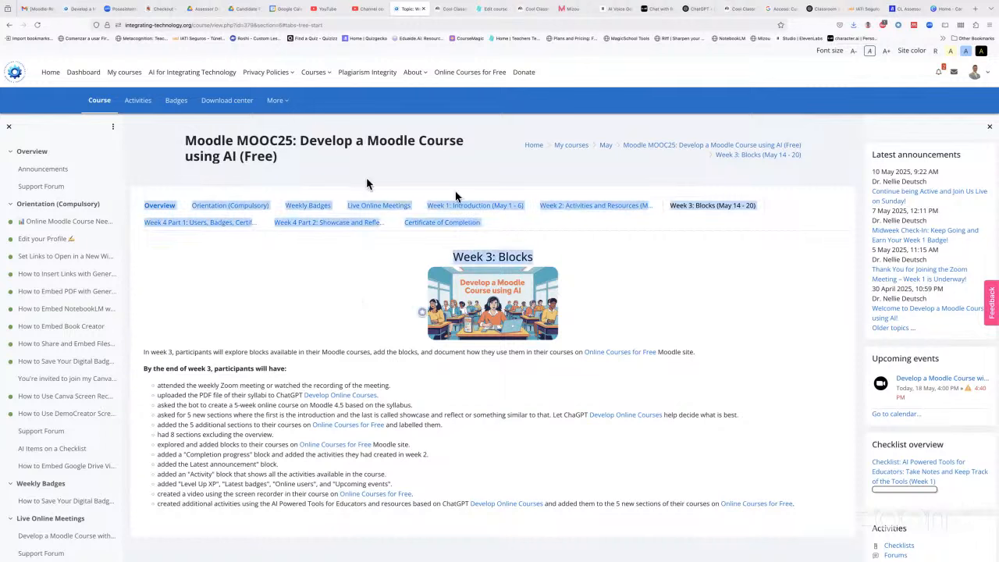
Look over Week 3: Blocks, then return to the Week 2 section
scroll(946, 271, "down", 8)
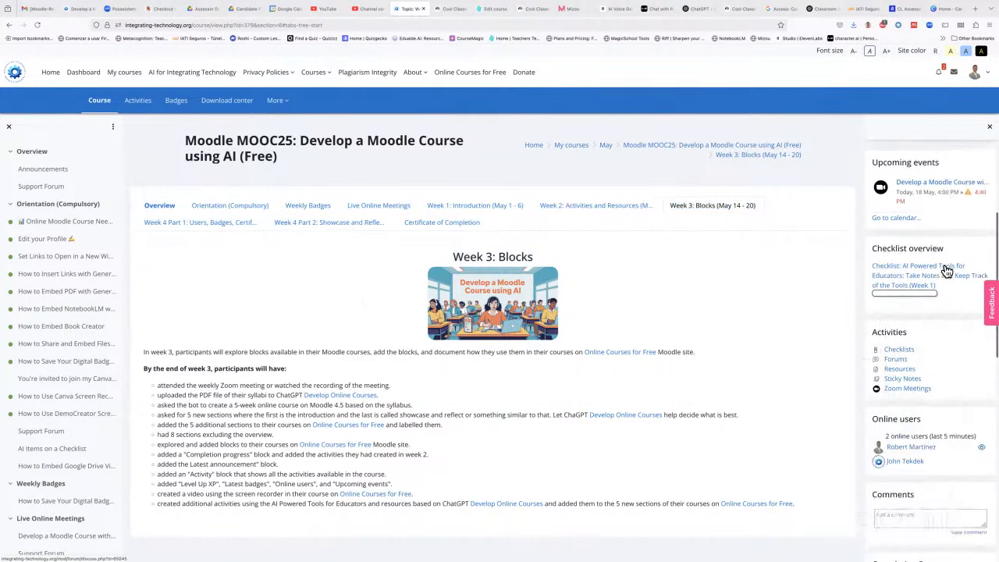
scroll(946, 271, "up", 8)
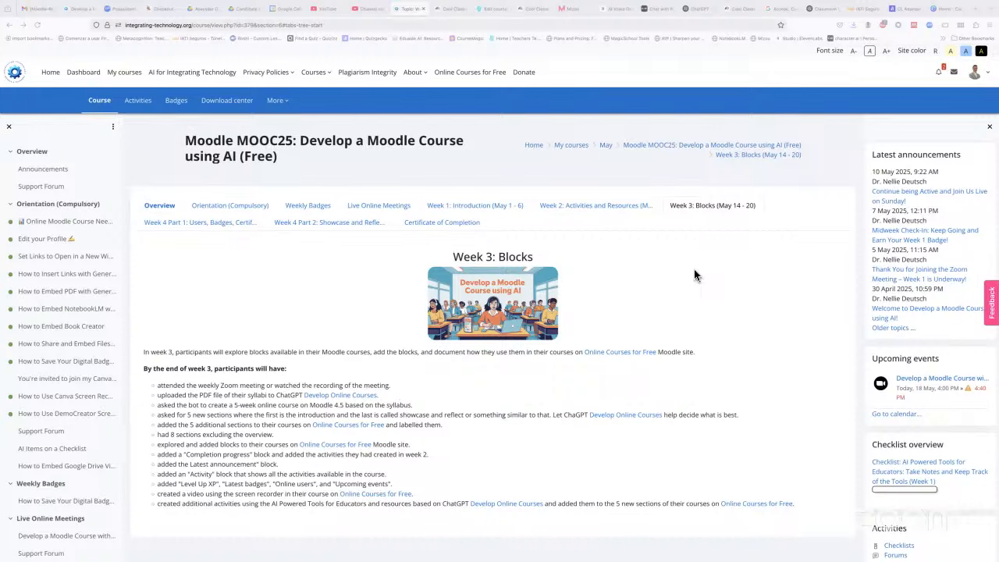
left_click(567, 201)
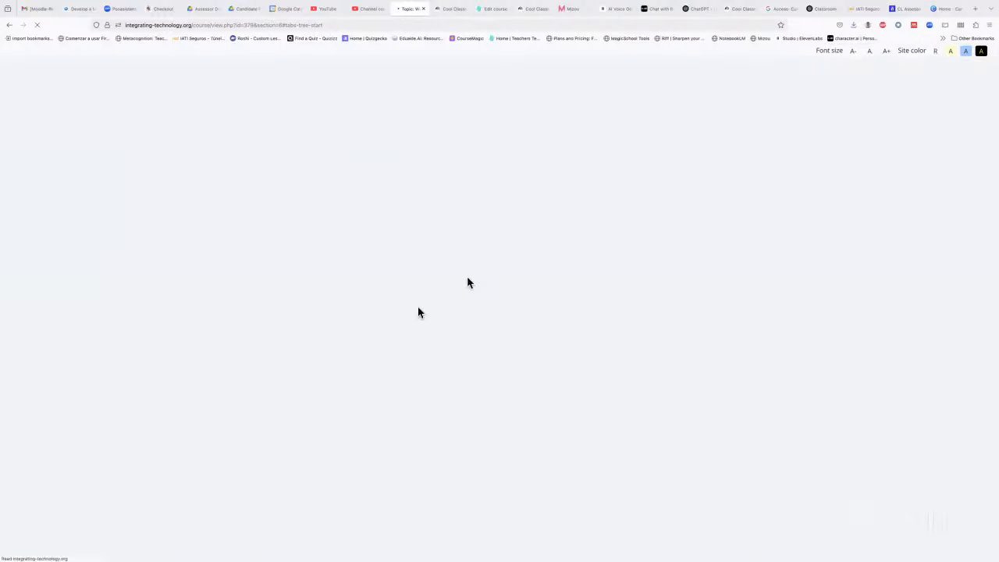
Review Week 2's completed tasks and open Checklists from the Activities block
scroll(372, 331, "down", 6)
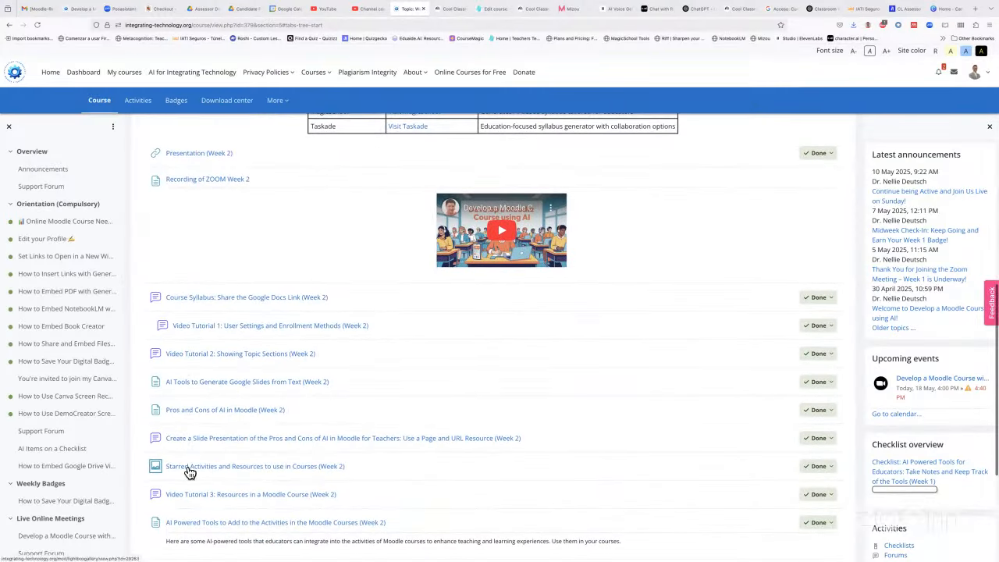
scroll(188, 470, "down", 1)
scroll(188, 465, "down", 4)
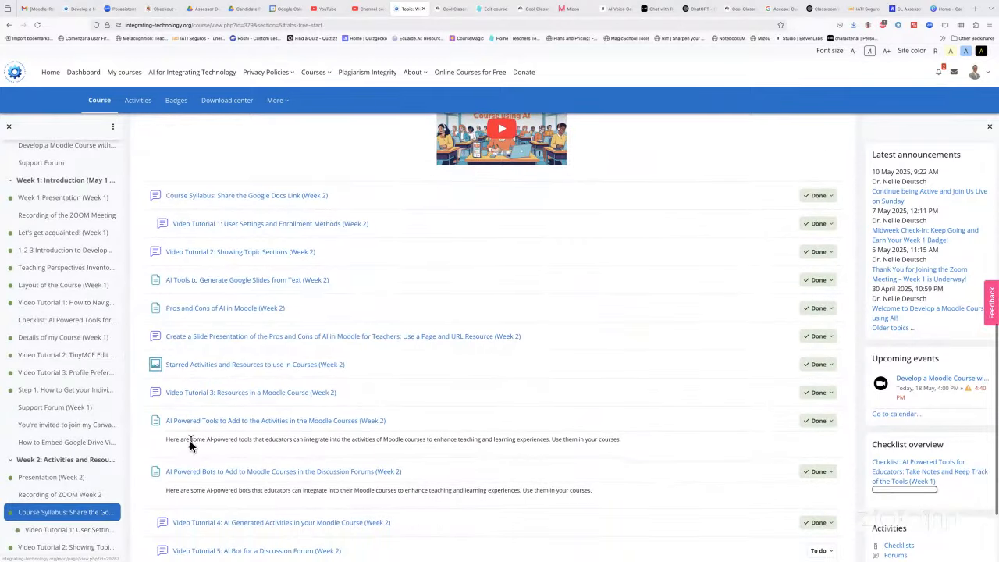
scroll(189, 444, "up", 5)
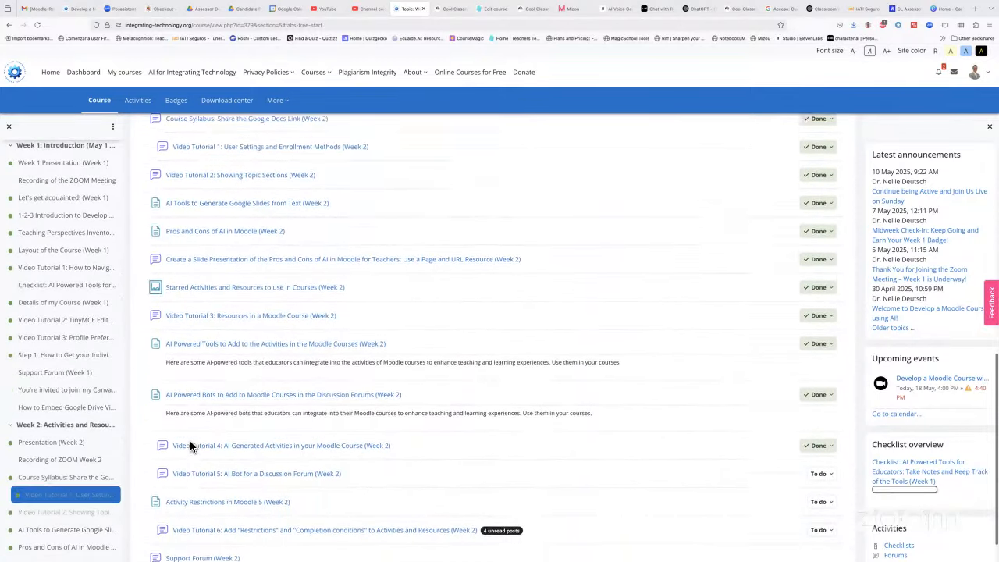
scroll(190, 441, "down", 1)
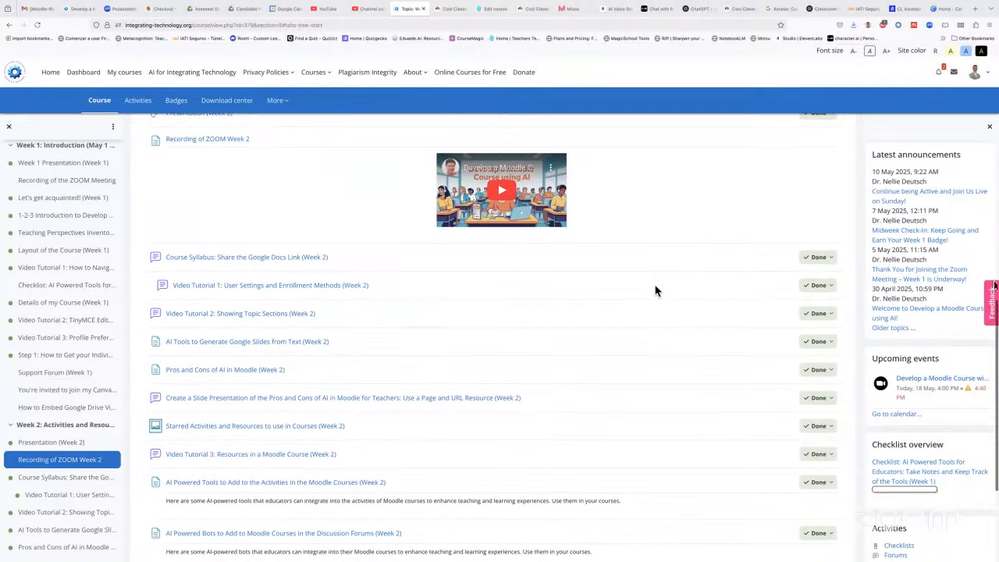
scroll(960, 288, "down", 6)
scroll(941, 161, "up", 3)
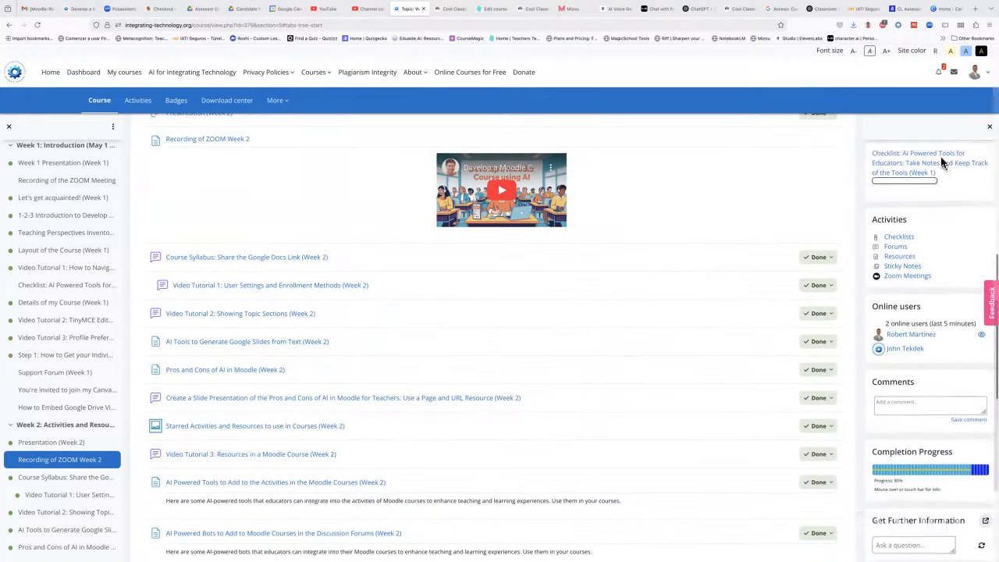
scroll(943, 163, "up", 3)
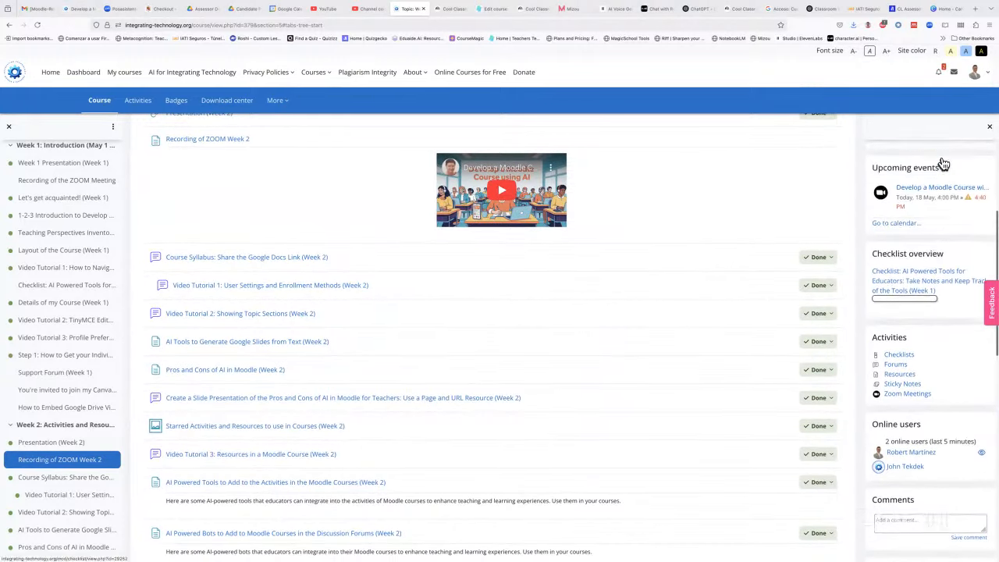
left_click(898, 359)
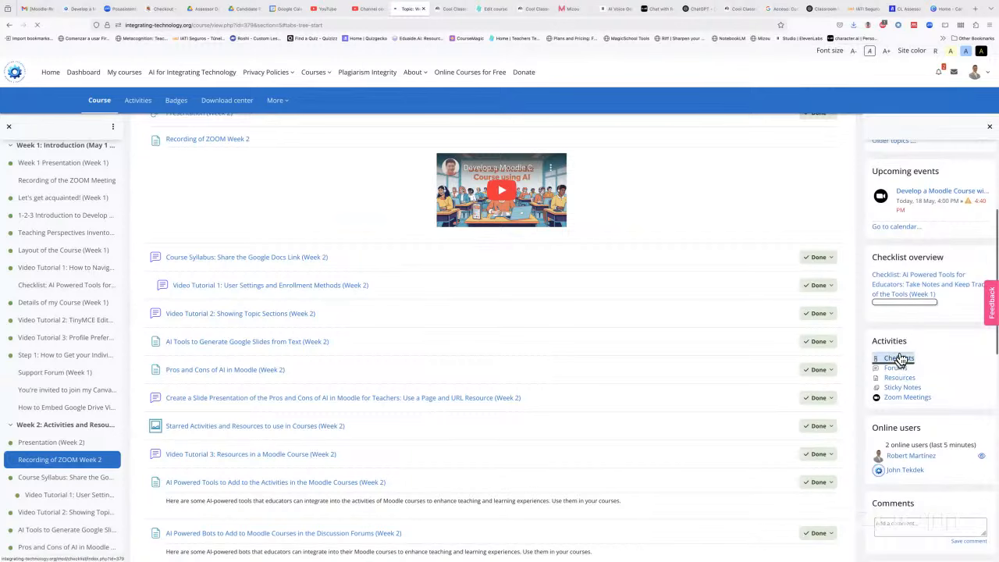
left_click(333, 226)
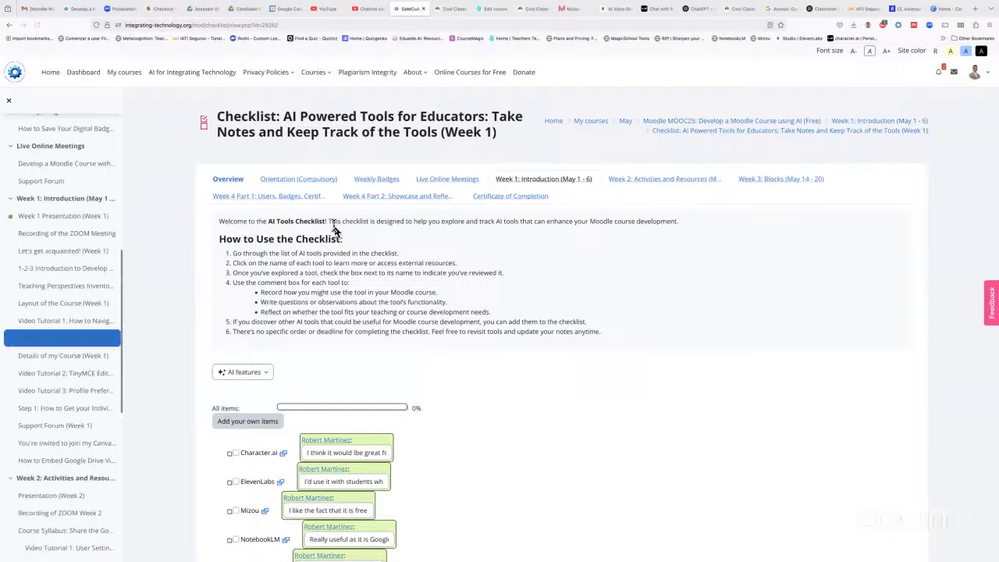
scroll(334, 230, "down", 3)
scroll(333, 227, "down", 5)
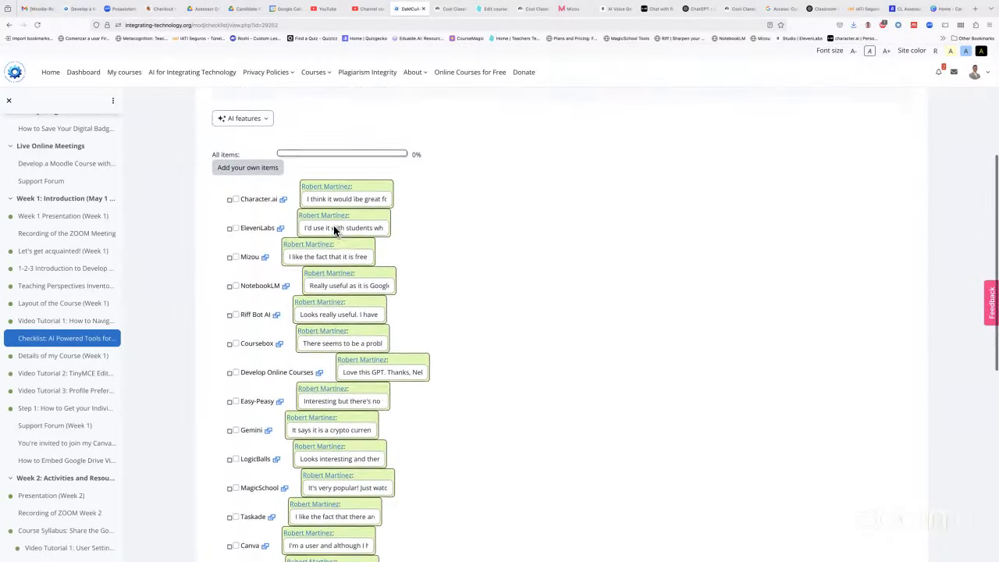
scroll(334, 226, "down", 2)
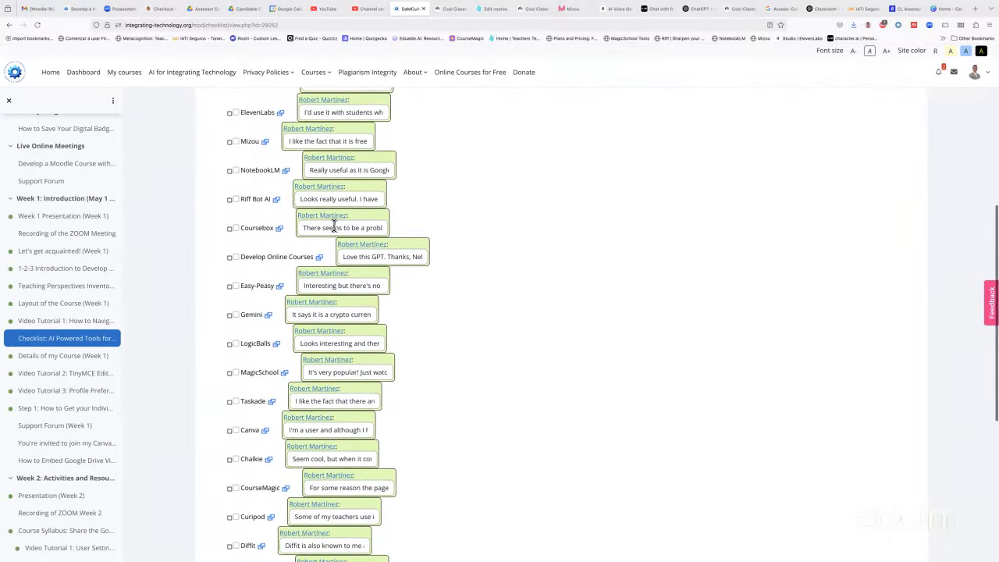
scroll(503, 248, "down", 5)
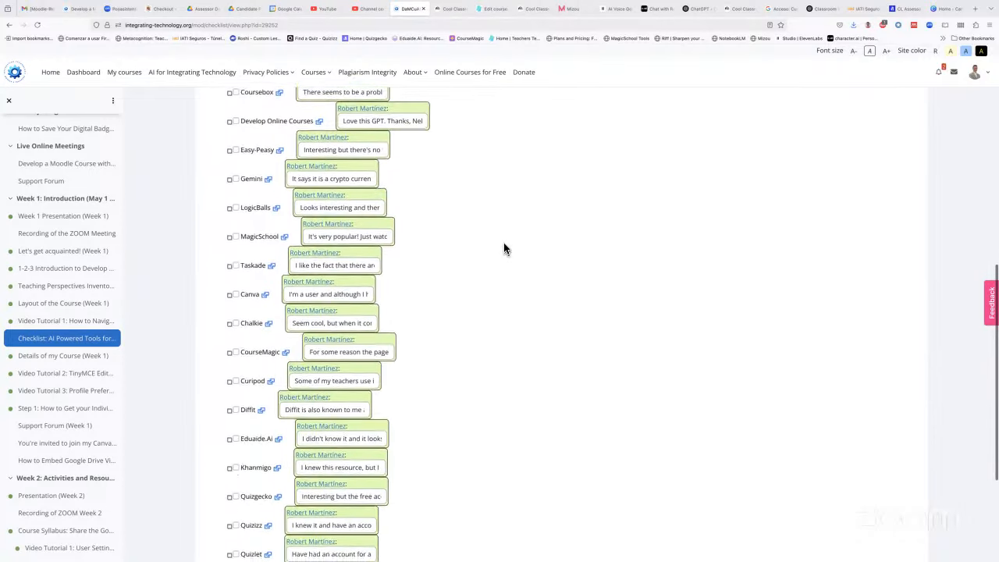
scroll(503, 248, "down", 2)
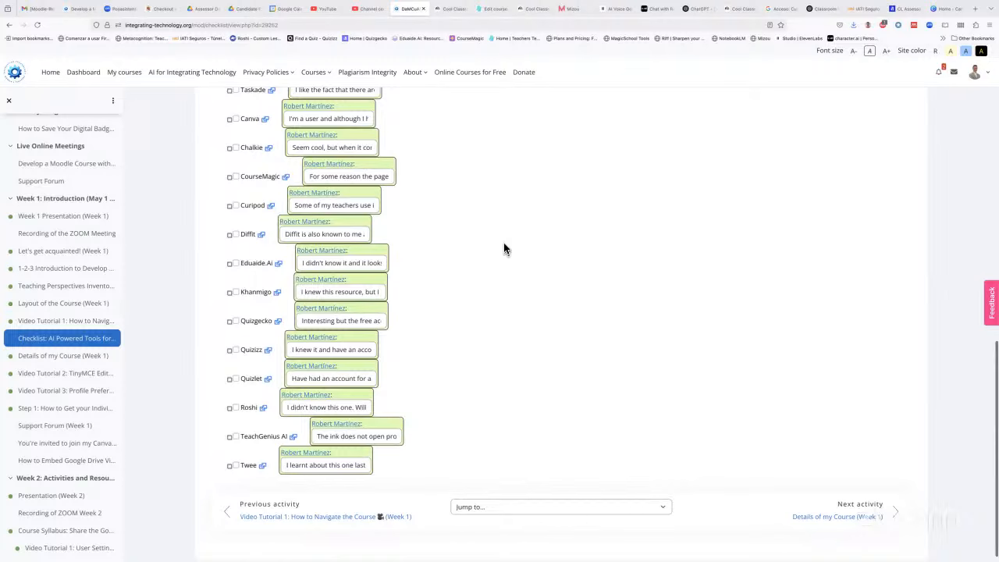
scroll(503, 249, "up", 1)
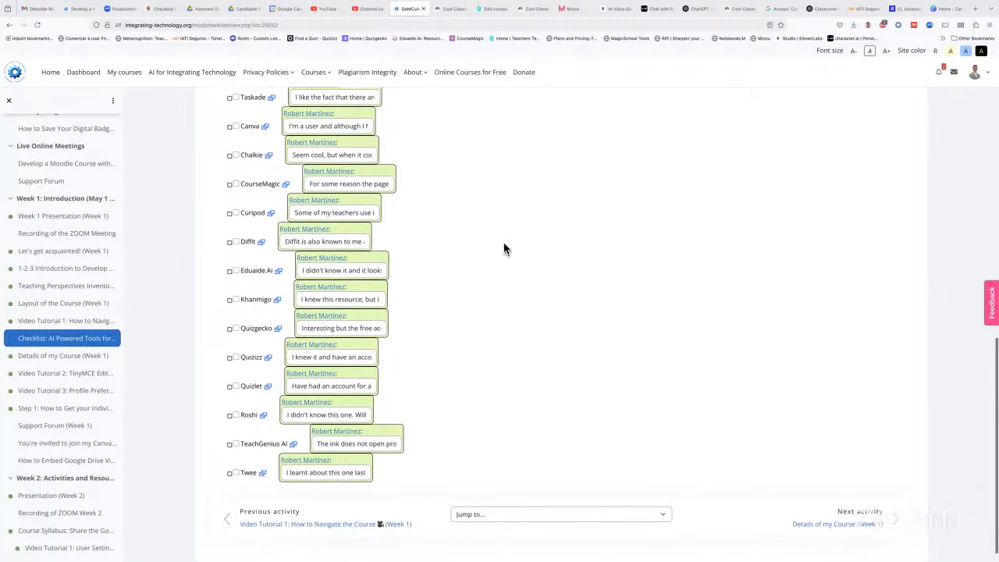
scroll(503, 249, "up", 5)
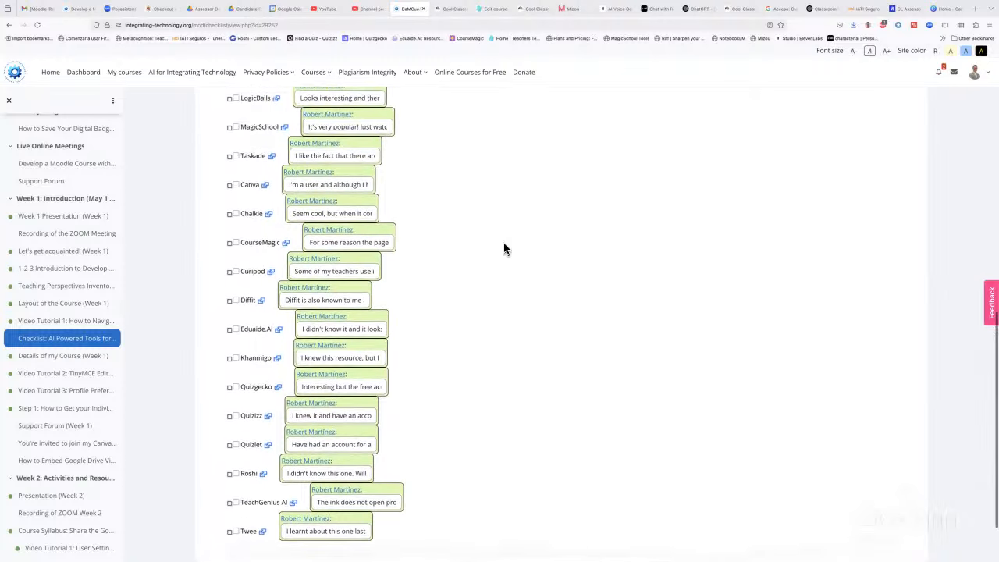
scroll(504, 249, "up", 5)
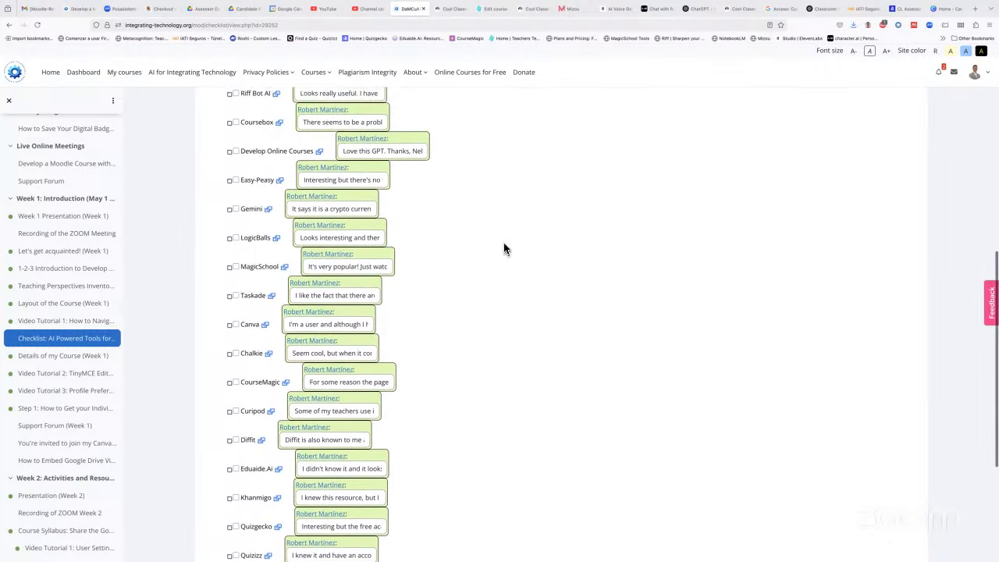
scroll(503, 249, "up", 4)
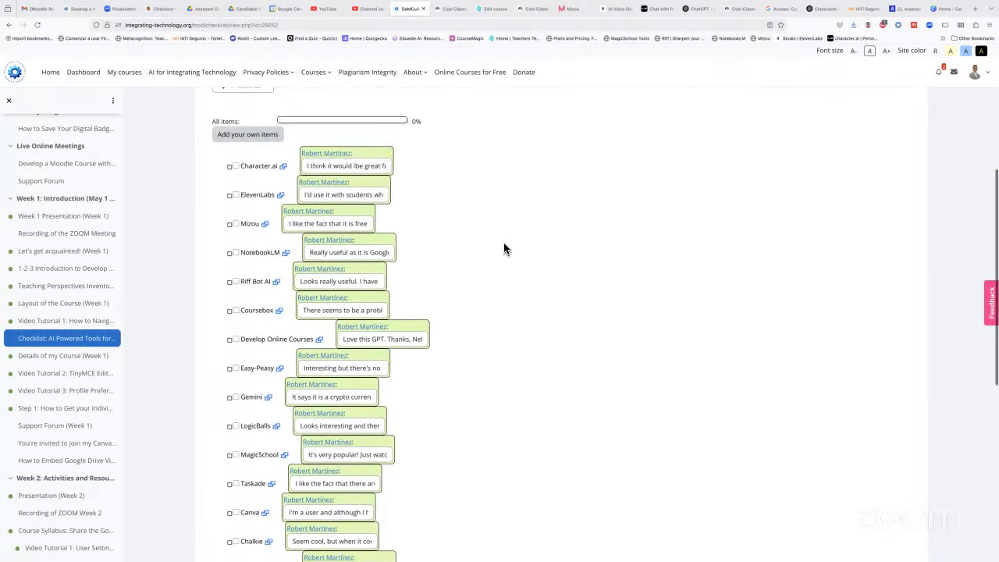
scroll(503, 249, "up", 2)
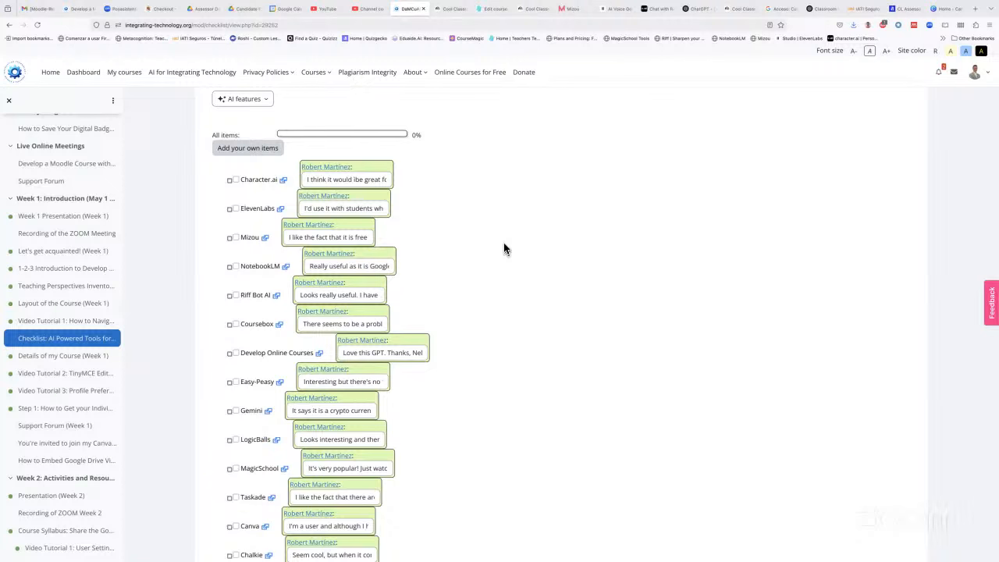
scroll(504, 249, "down", 2)
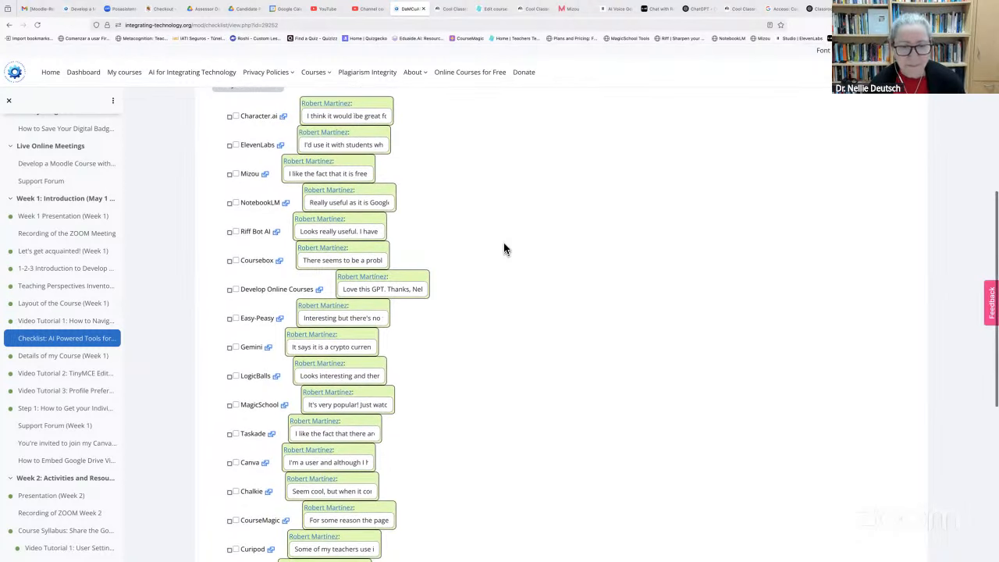
scroll(504, 249, "down", 2)
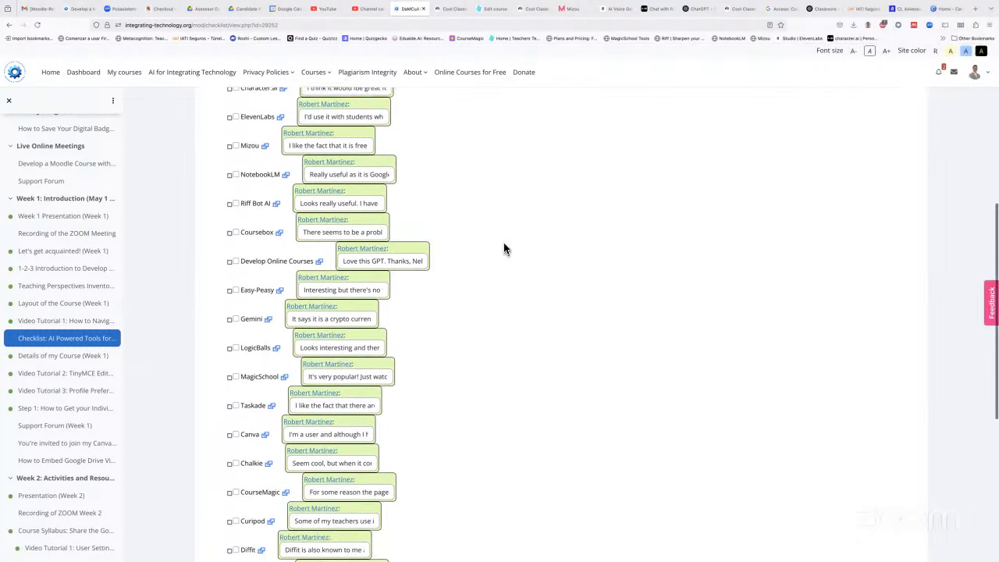
scroll(504, 248, "down", 6)
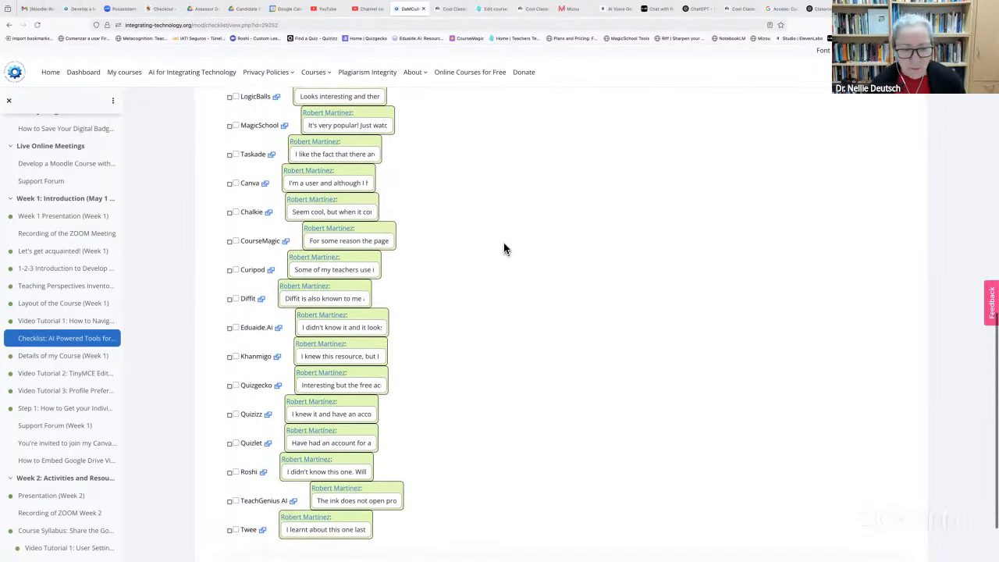
scroll(504, 249, "down", 2)
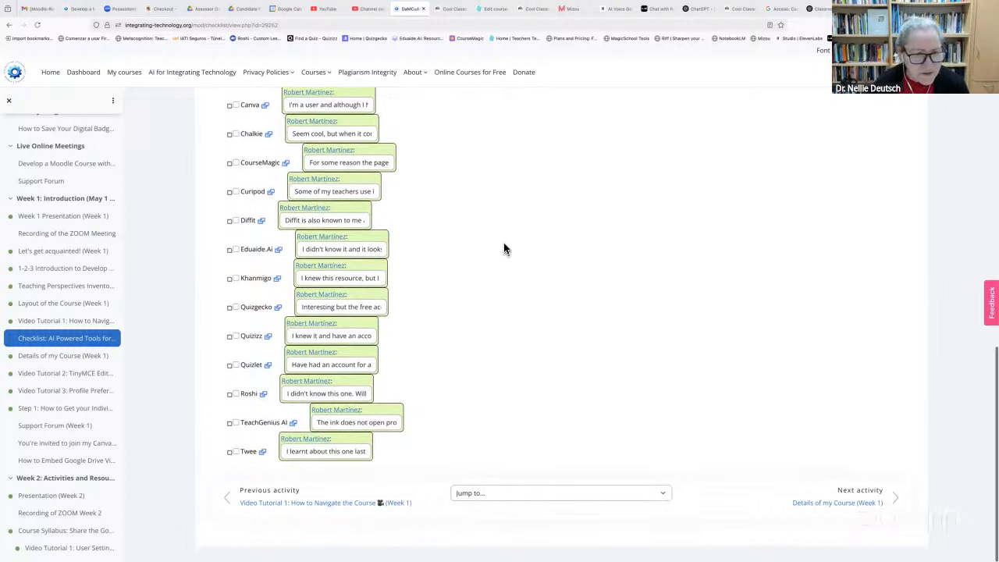
scroll(504, 249, "up", 1)
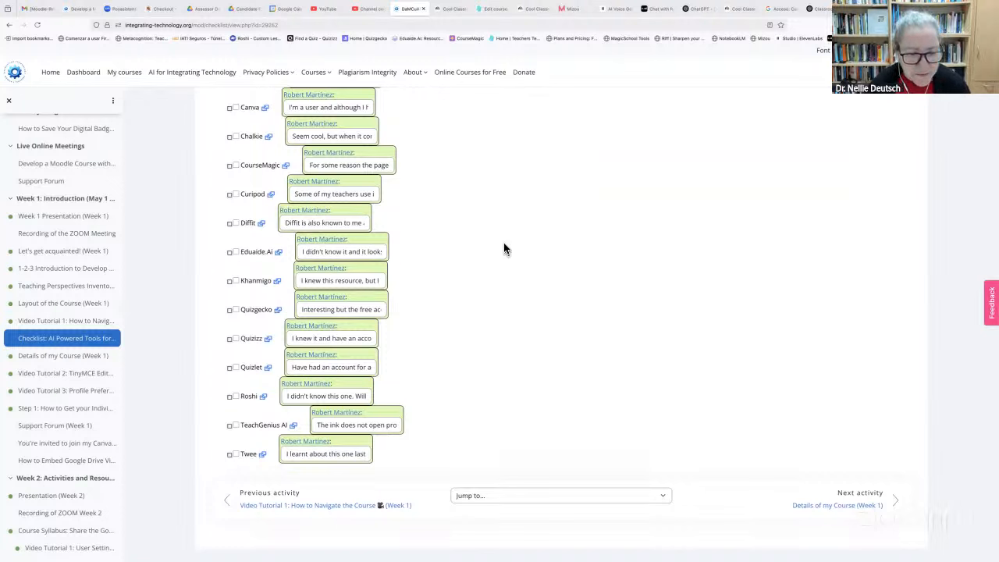
scroll(504, 249, "up", 4)
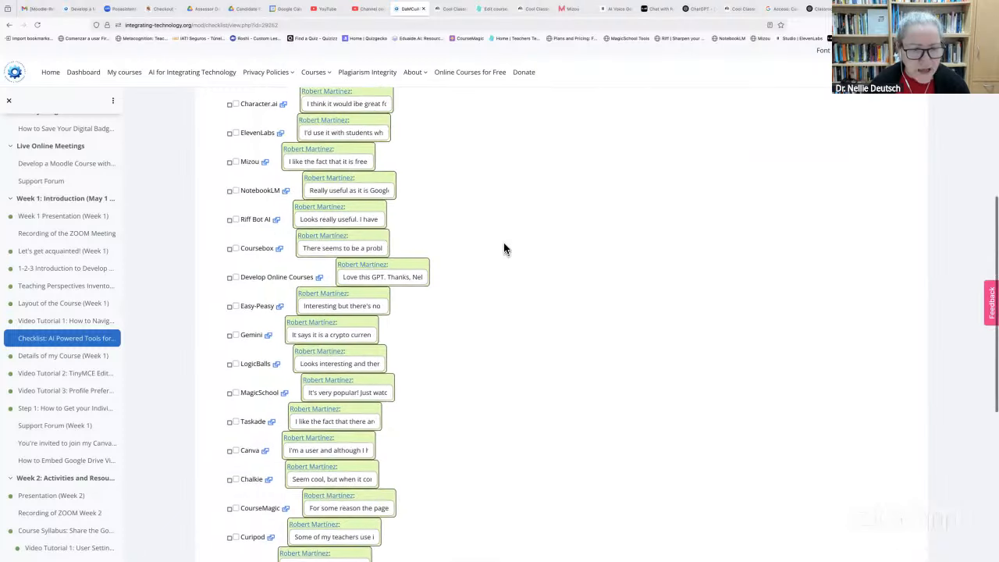
scroll(504, 249, "up", 5)
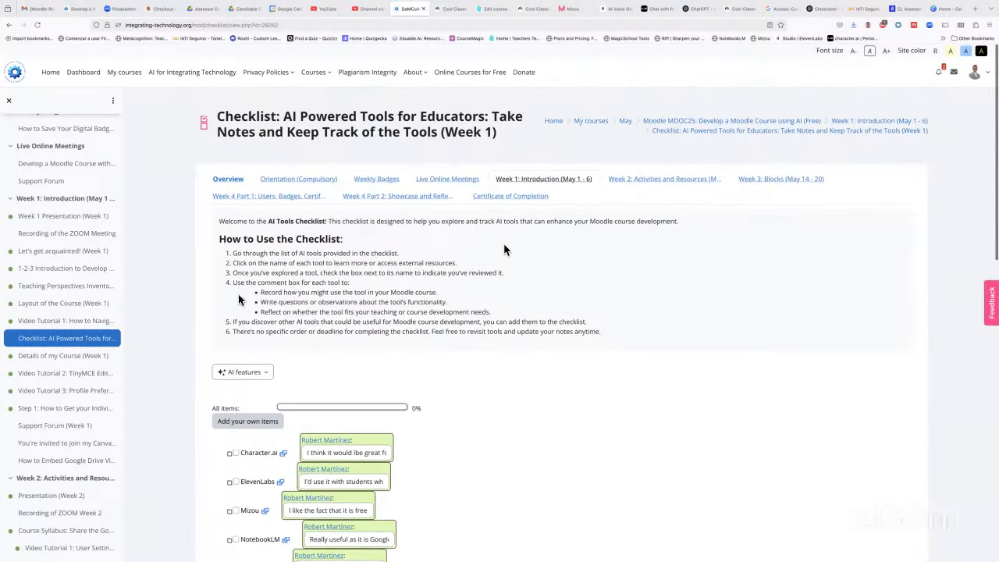
scroll(393, 258, "down", 1)
Switch the AI Powered Tools checklist to add-your-own-items mode and review the tools listed
left_click(241, 308)
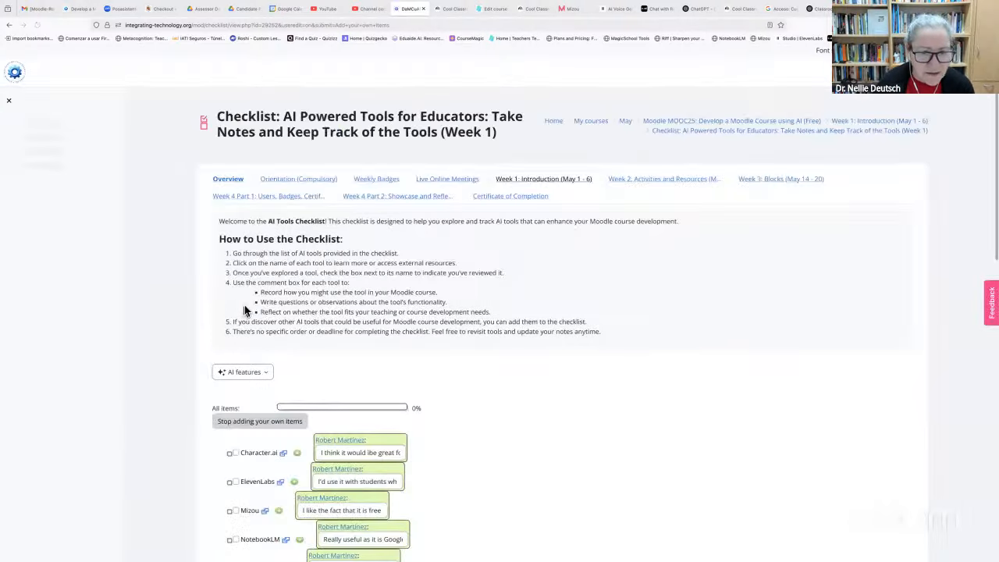
scroll(304, 305, "down", 5)
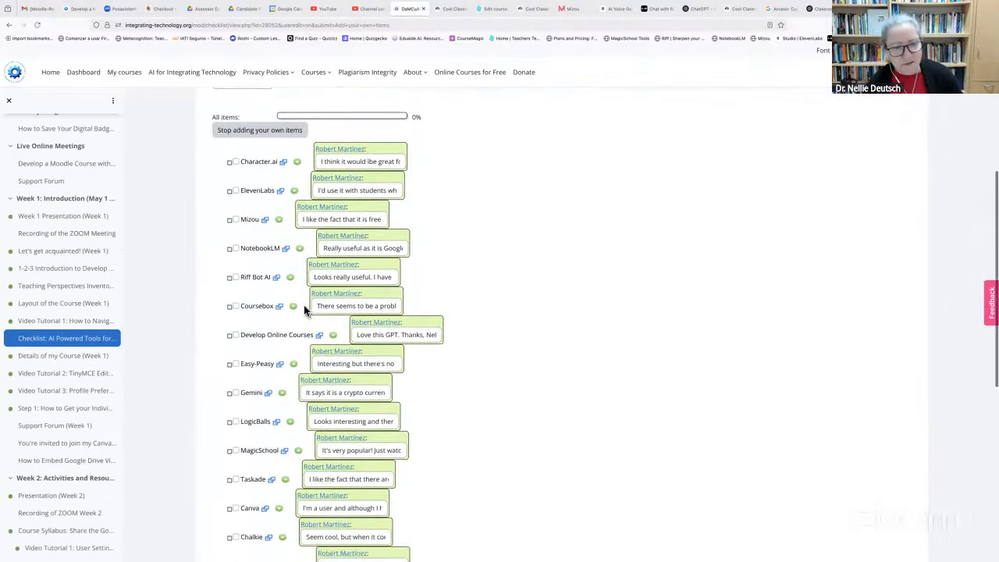
scroll(304, 310, "down", 4)
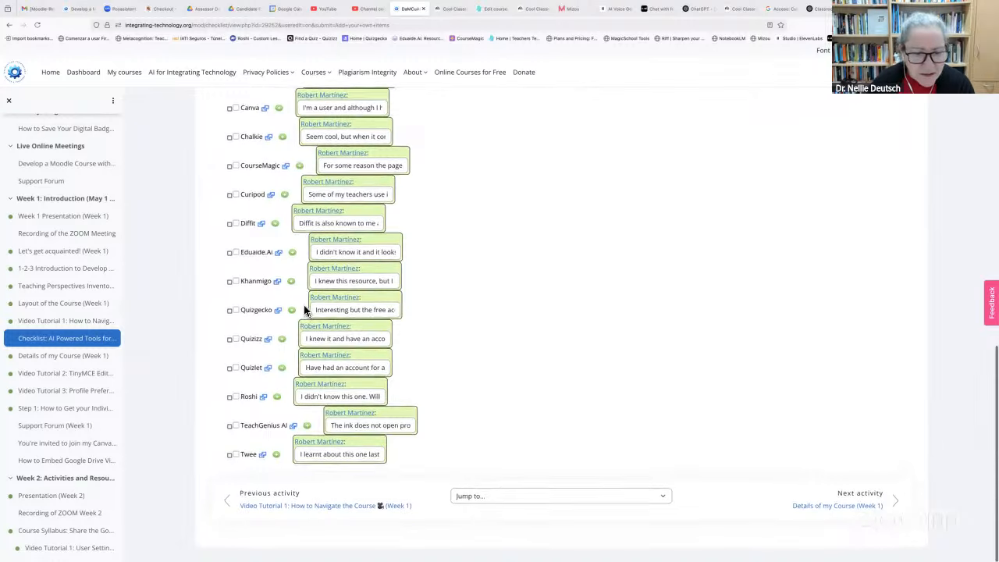
scroll(304, 311, "up", 3)
scroll(304, 311, "up", 4)
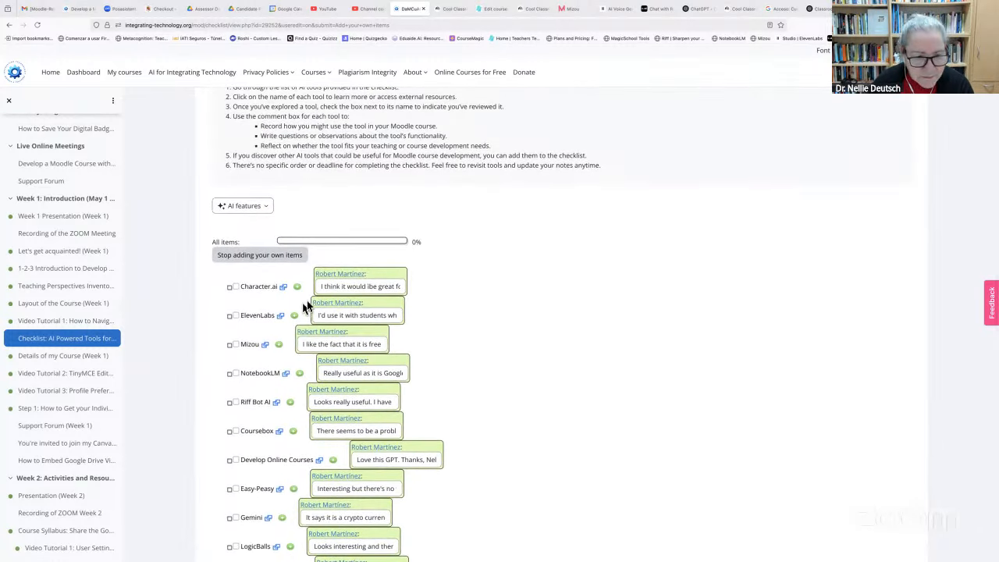
scroll(316, 305, "up", 1)
scroll(318, 305, "up", 1)
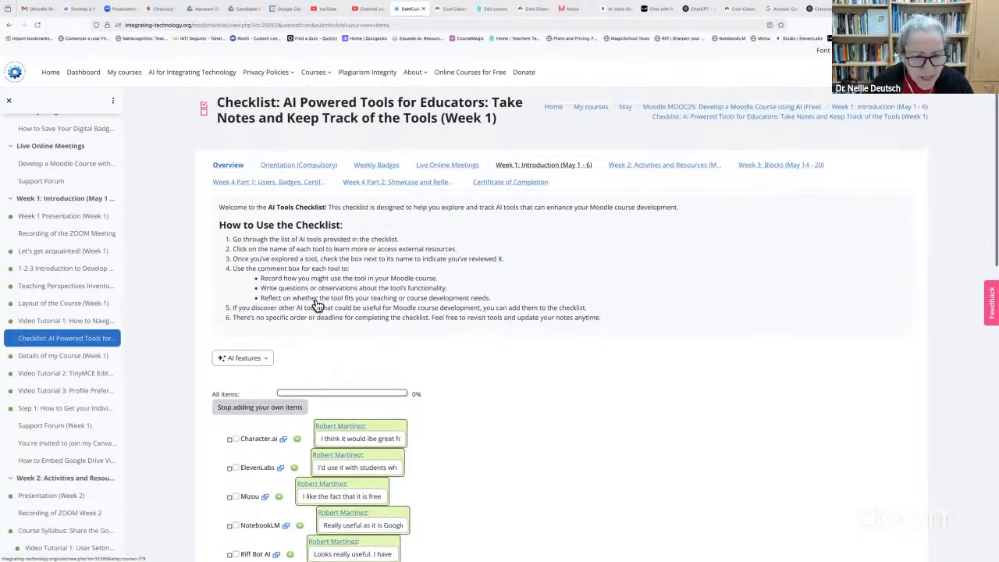
scroll(316, 301, "down", 1)
scroll(316, 300, "down", 1)
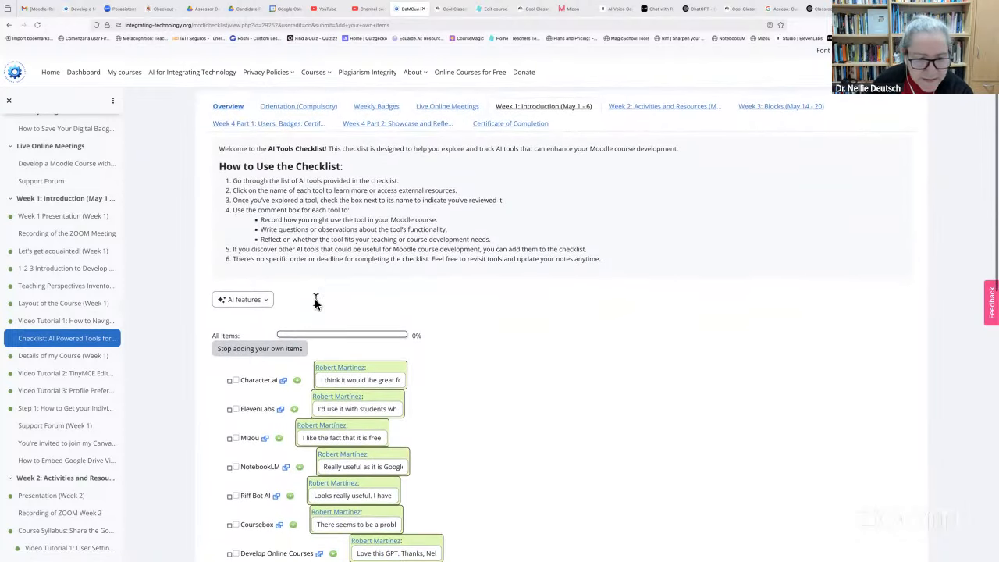
scroll(316, 304, "down", 1)
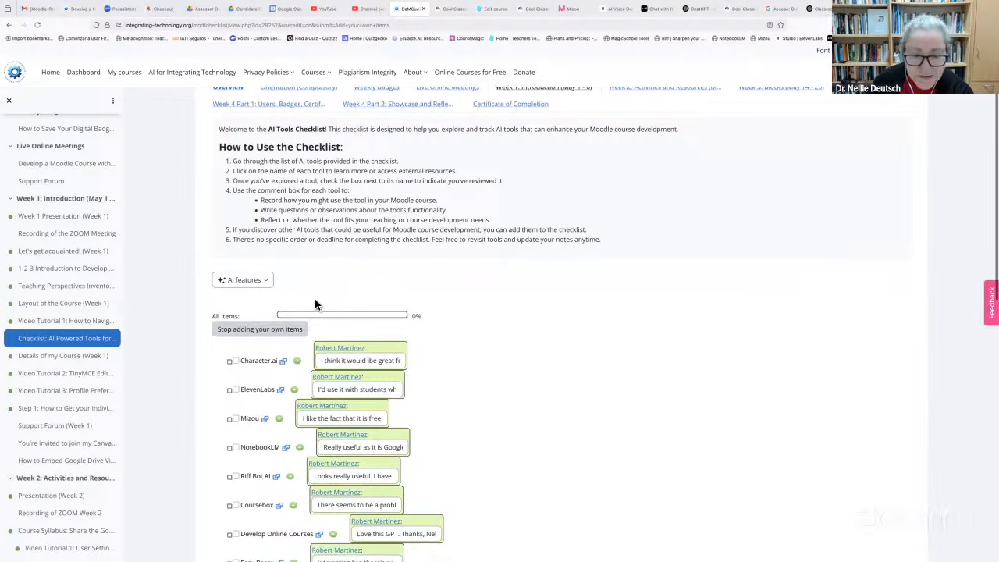
scroll(316, 304, "down", 3)
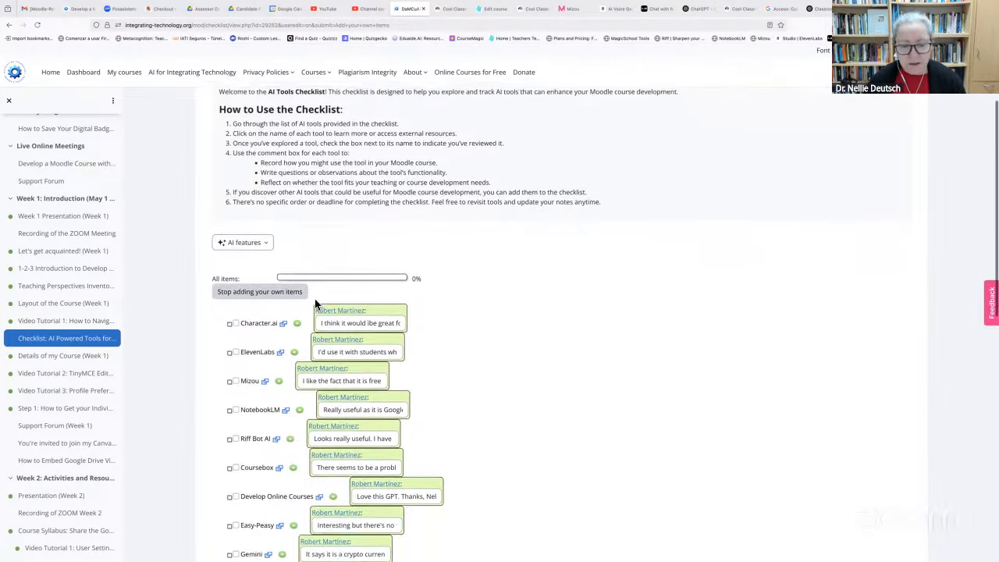
scroll(315, 304, "down", 8)
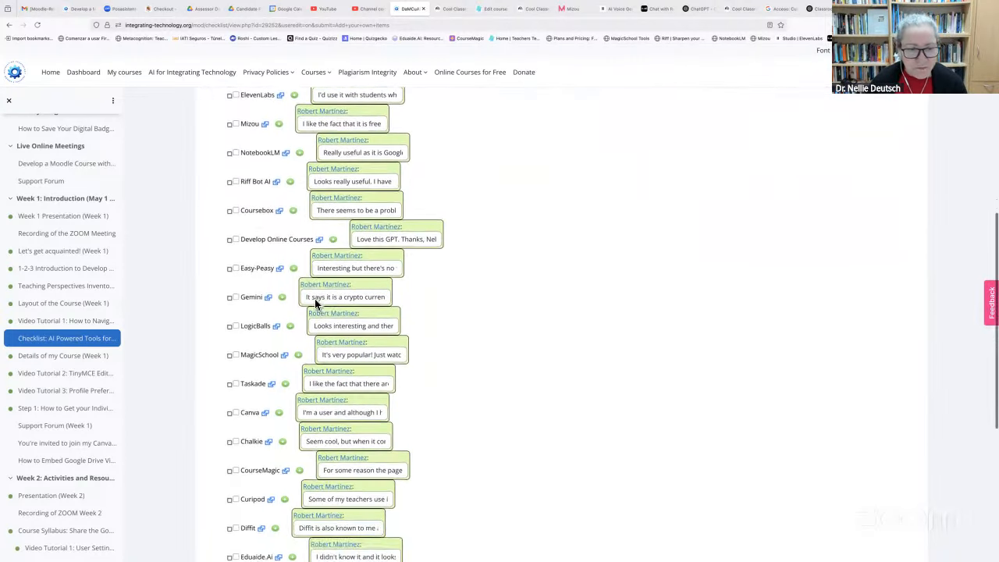
scroll(317, 304, "down", 3)
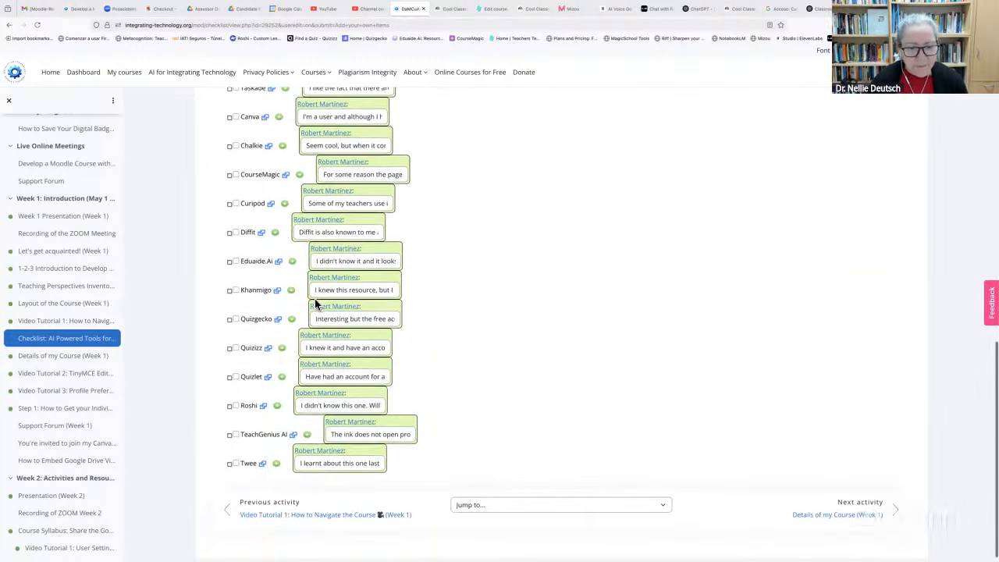
scroll(318, 305, "up", 8)
scroll(316, 304, "up", 10)
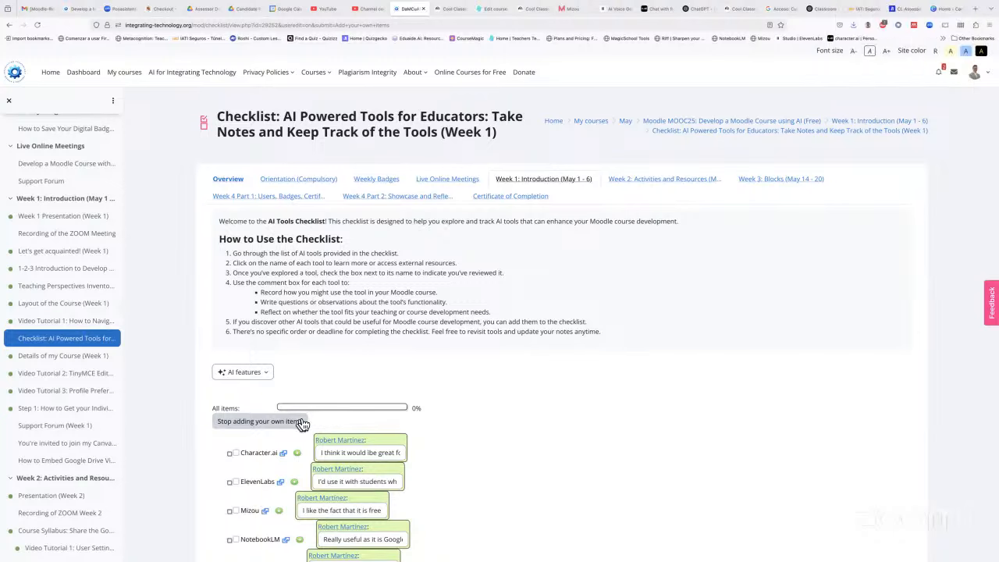
scroll(245, 424, "down", 1)
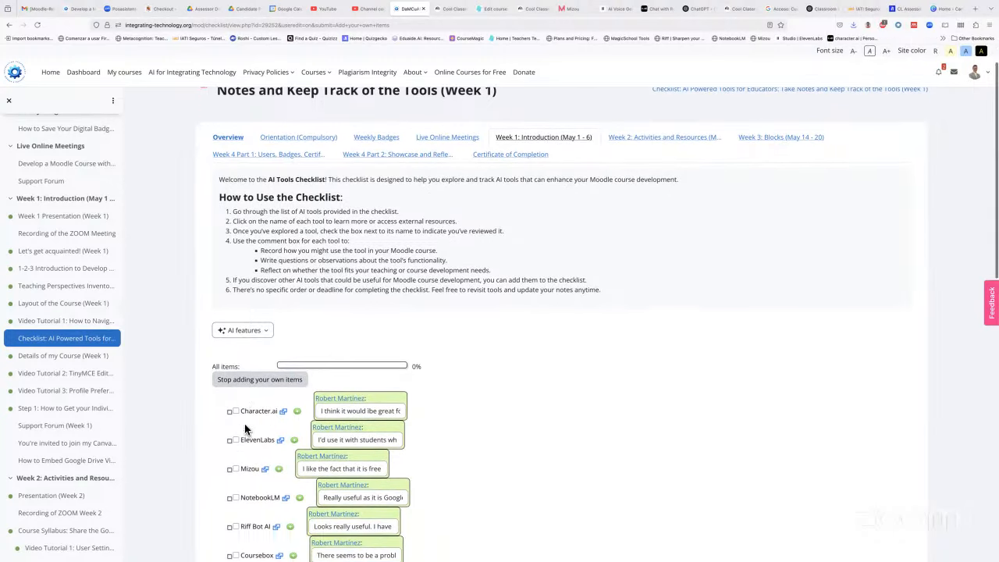
scroll(244, 427, "down", 2)
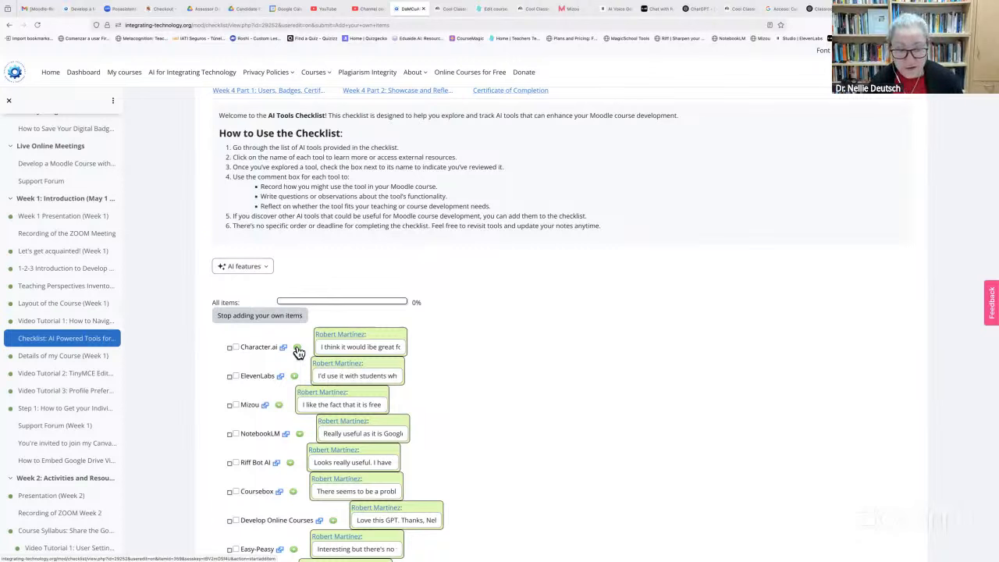
scroll(297, 352, "down", 2)
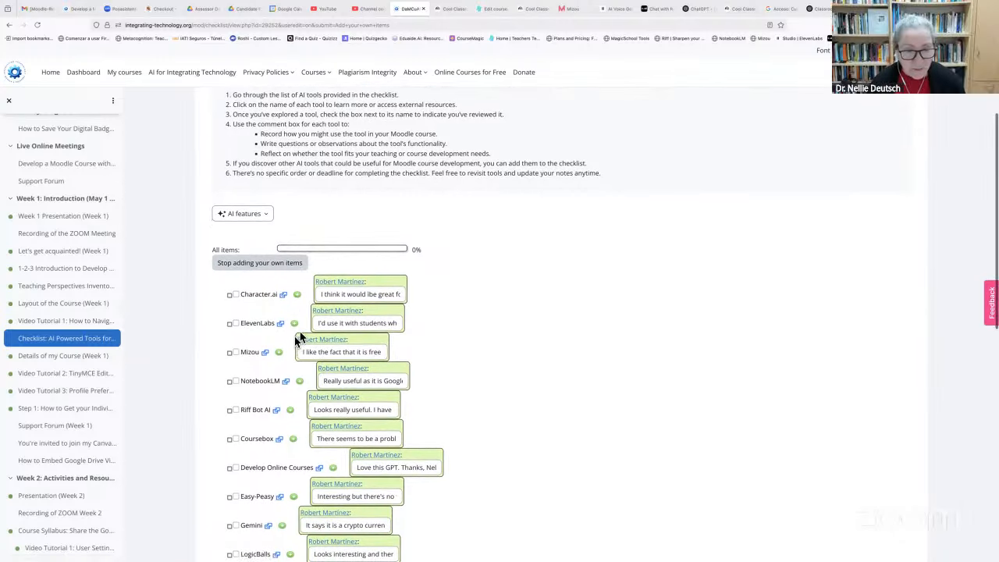
scroll(286, 347, "down", 1)
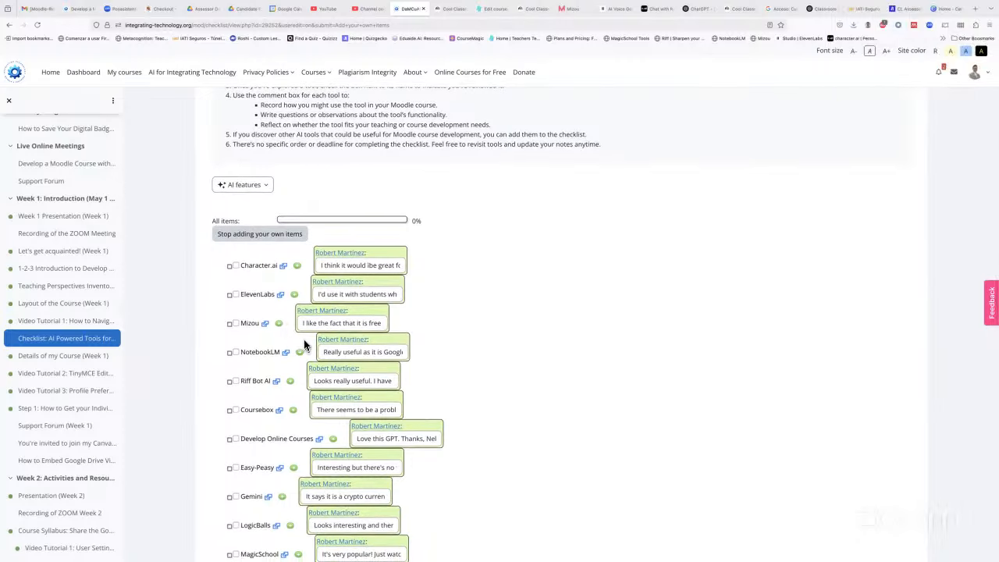
scroll(304, 344, "down", 2)
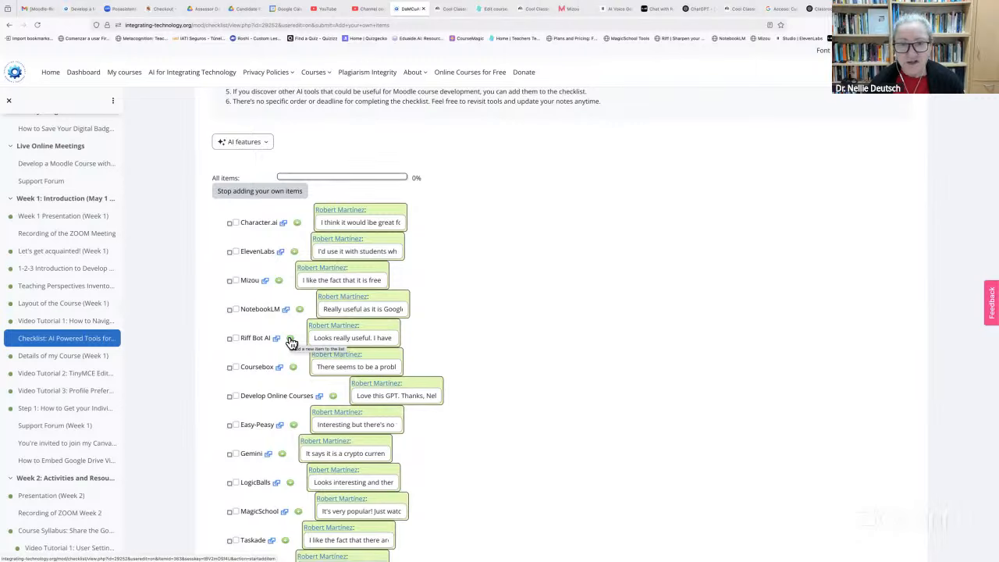
Add a personal item 'Riffer' with the comment 'This is very useful!' below Riff Bot AI
left_click(290, 341)
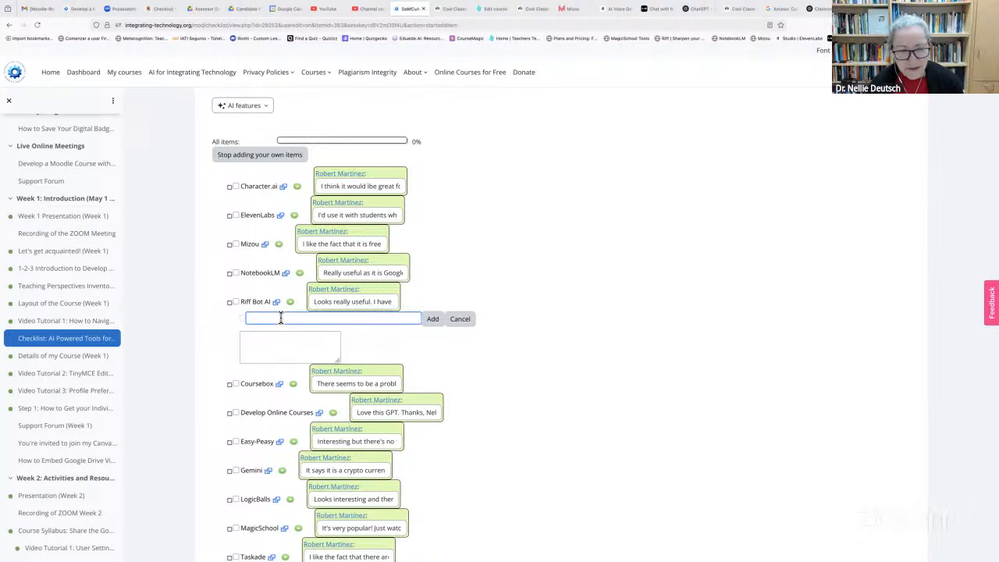
type("N")
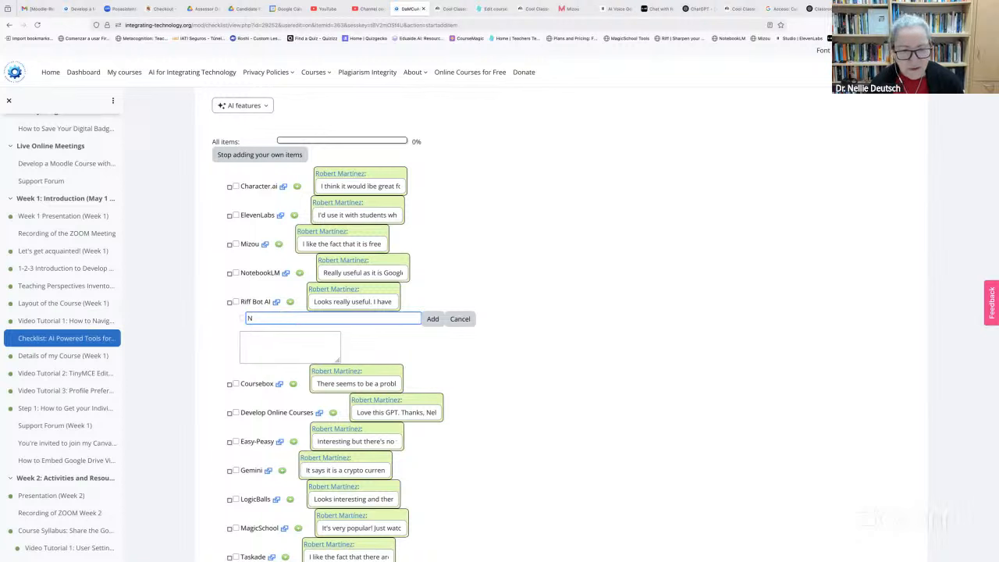
type("ame:")
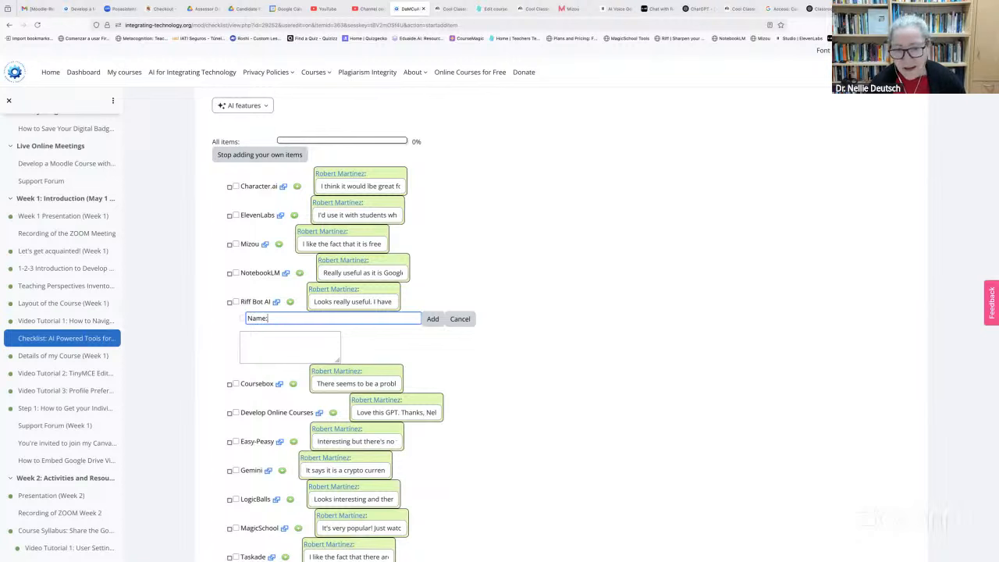
type(" kofnkfjhf colknflo fn fno")
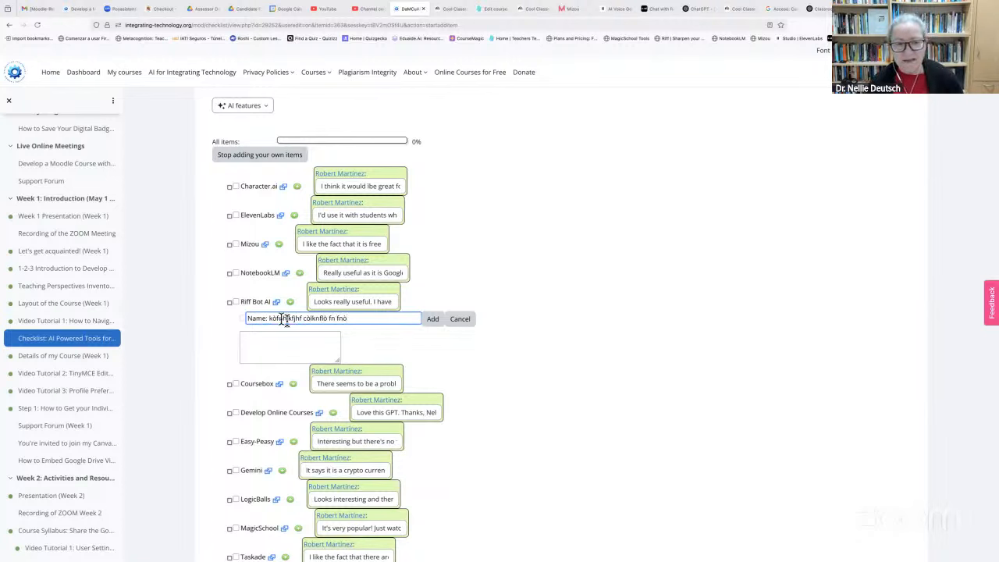
left_click_drag(347, 318, 237, 316)
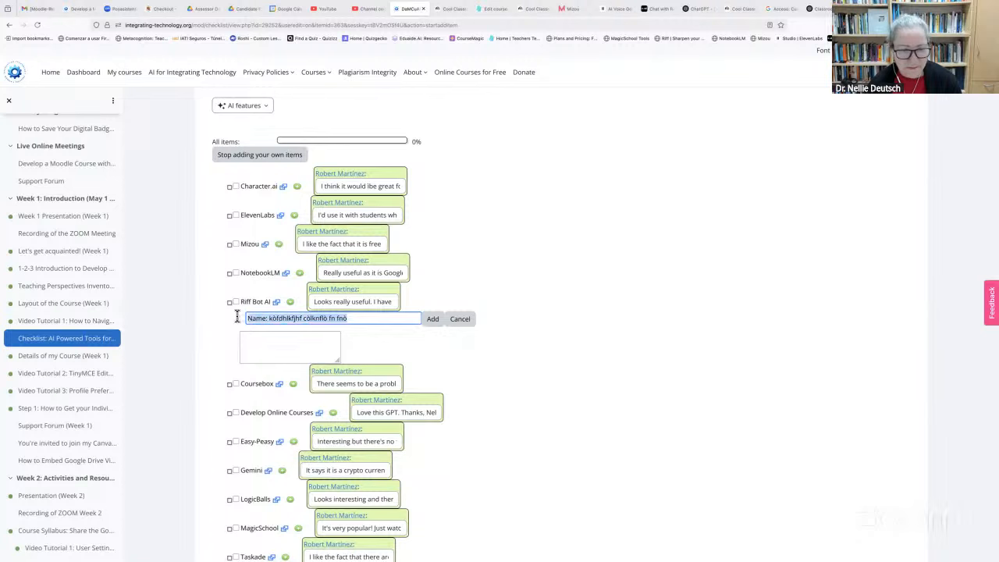
key("BackSpace")
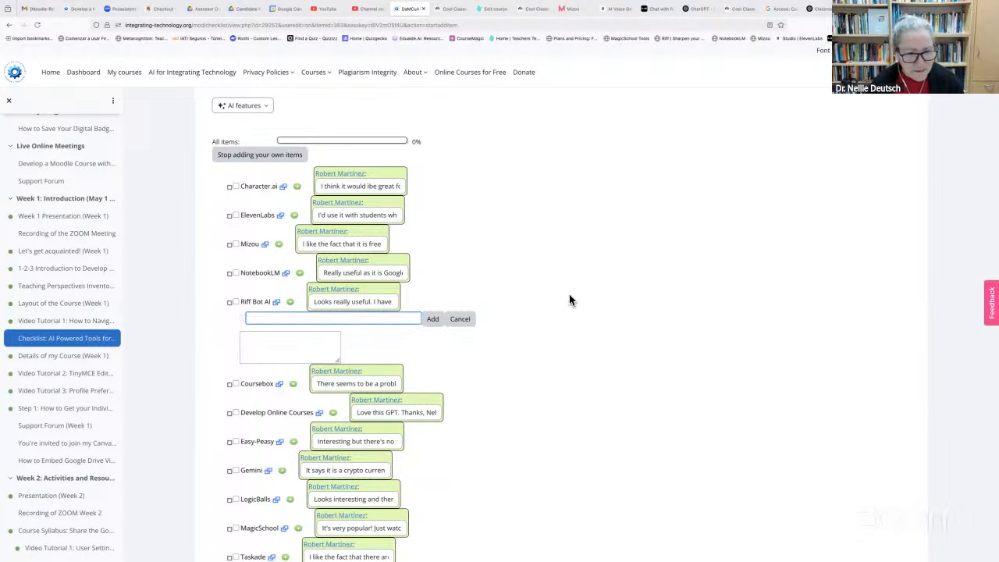
type("Riff")
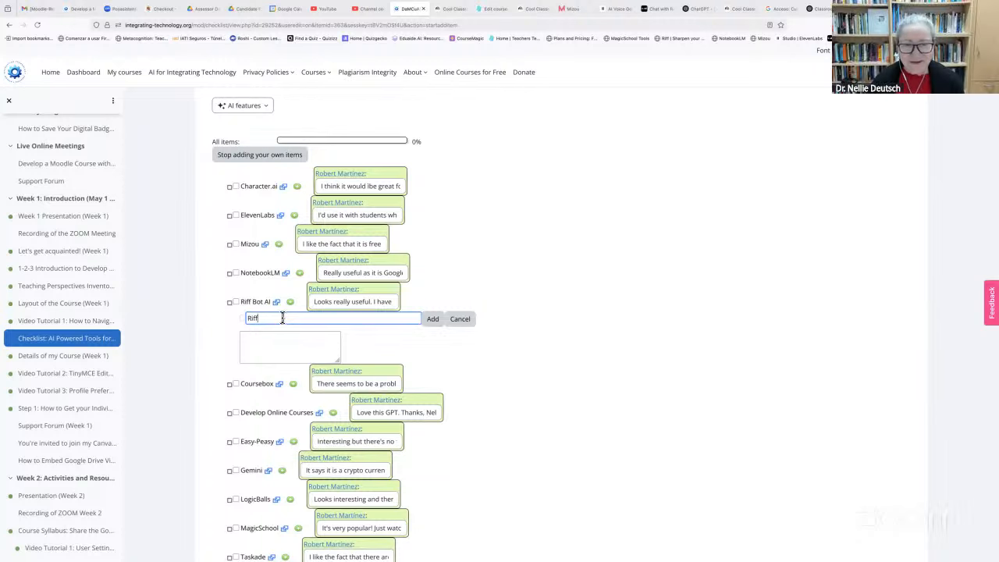
type("er")
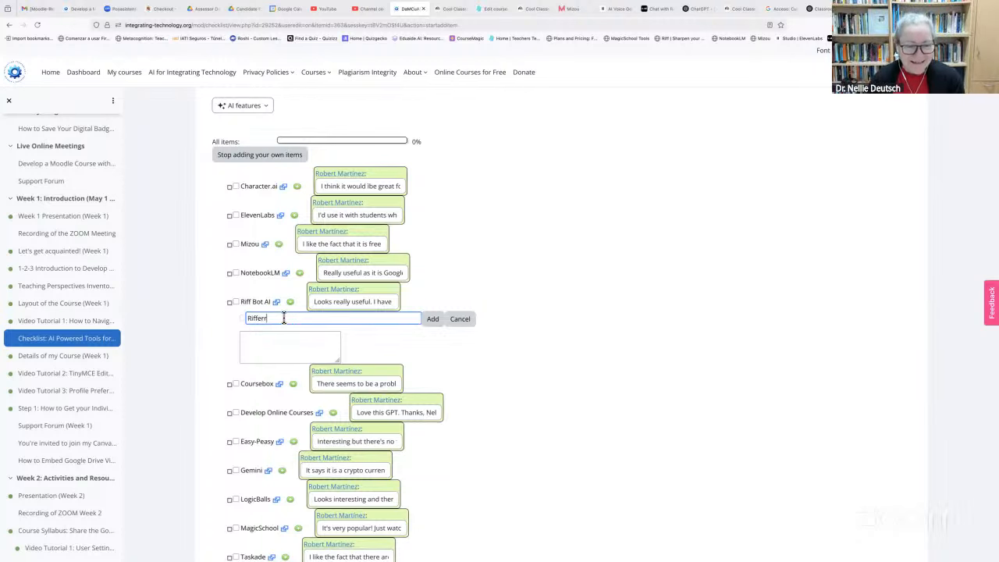
left_click(287, 334)
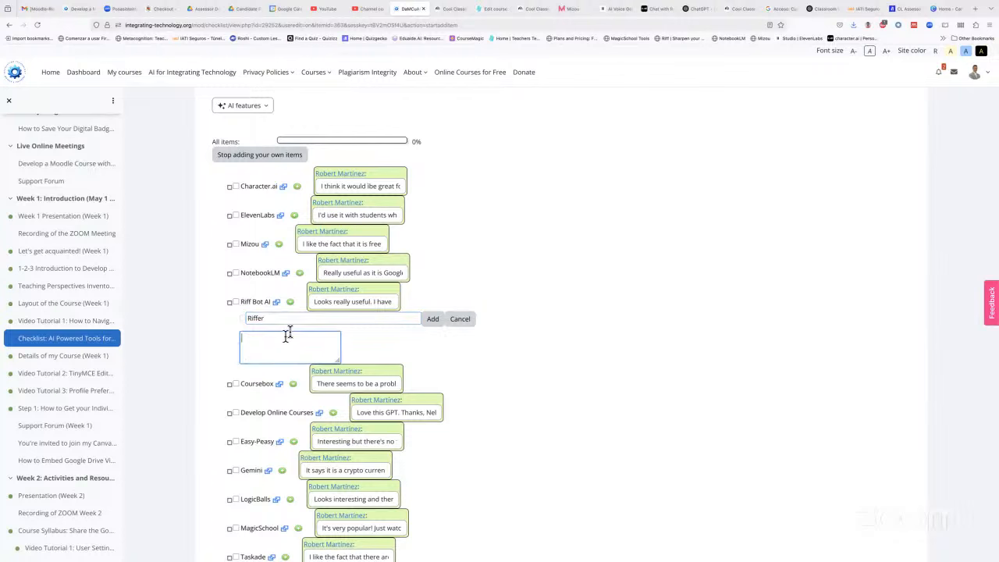
type("This is ")
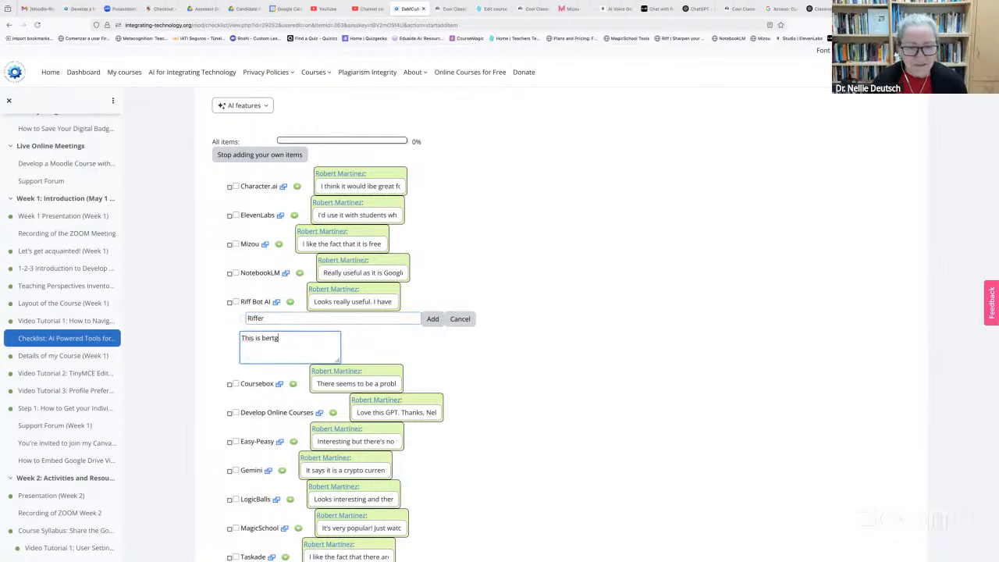
type("very useful!")
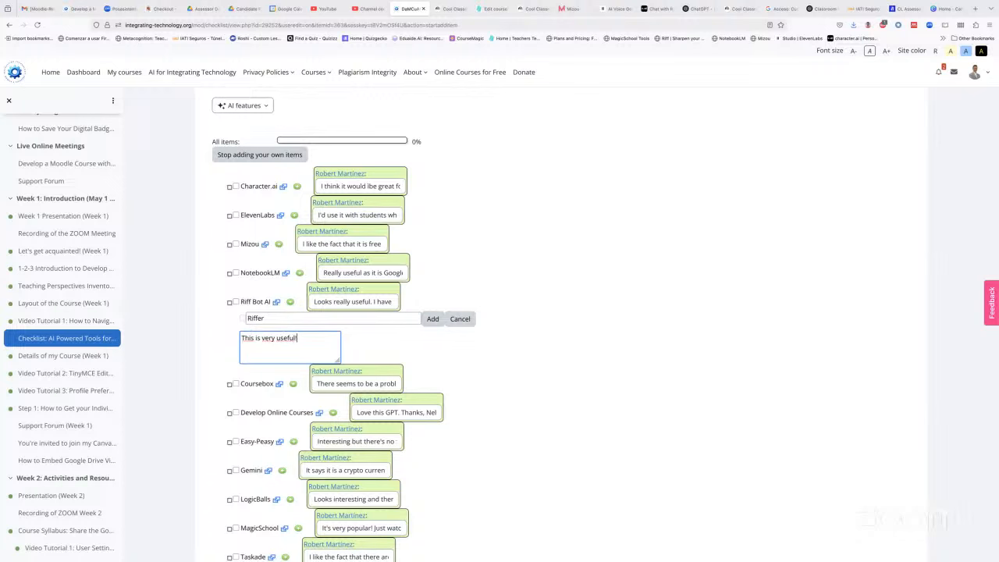
left_click(433, 322)
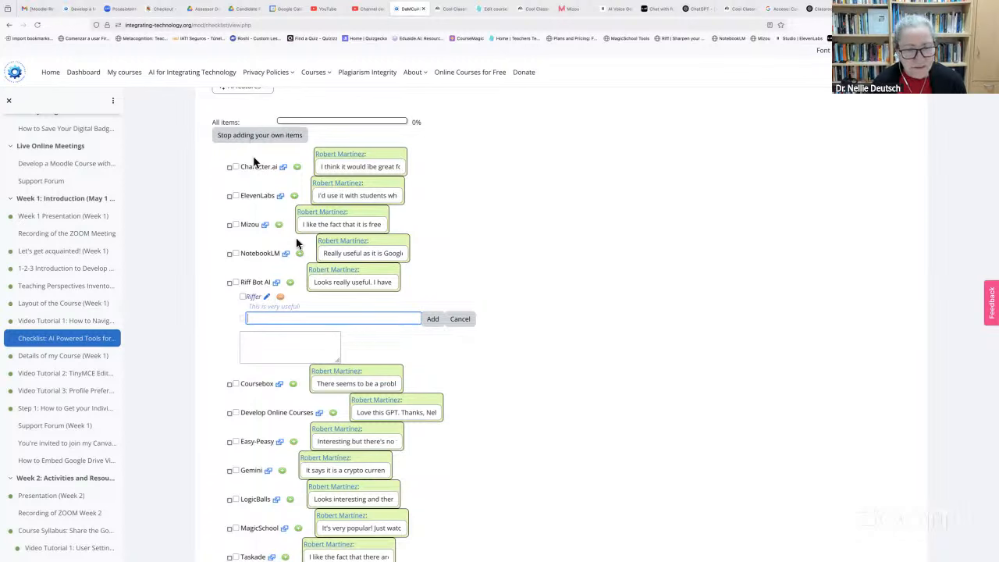
Delete the Riffer item from the checklist
left_click(281, 298)
left_click(553, 320)
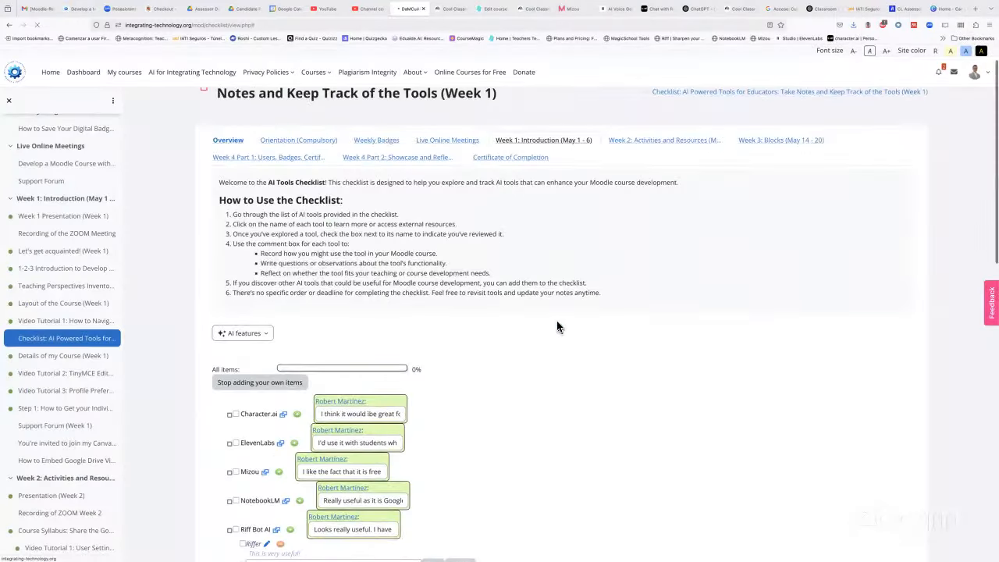
scroll(556, 326, "down", 5)
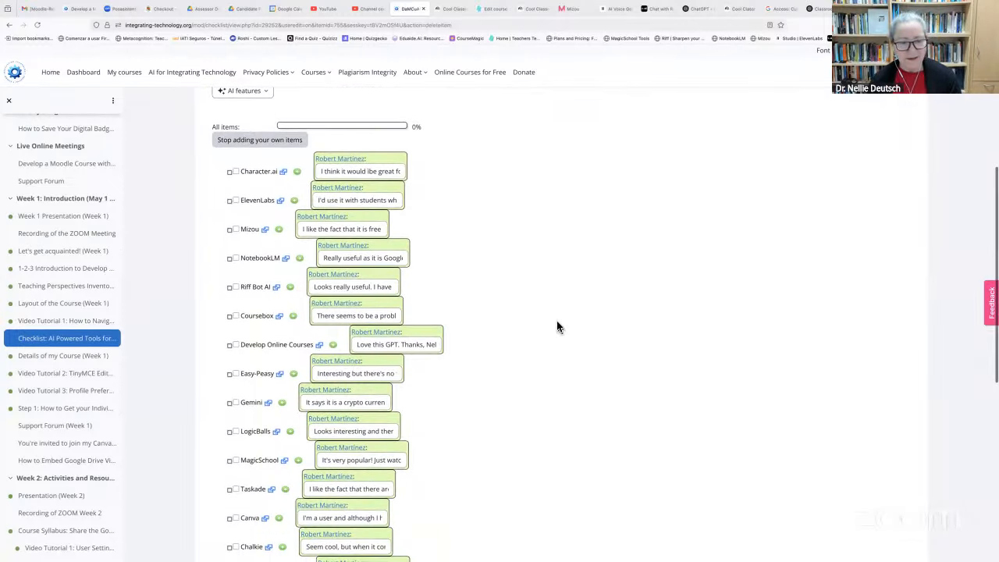
scroll(556, 326, "up", 2)
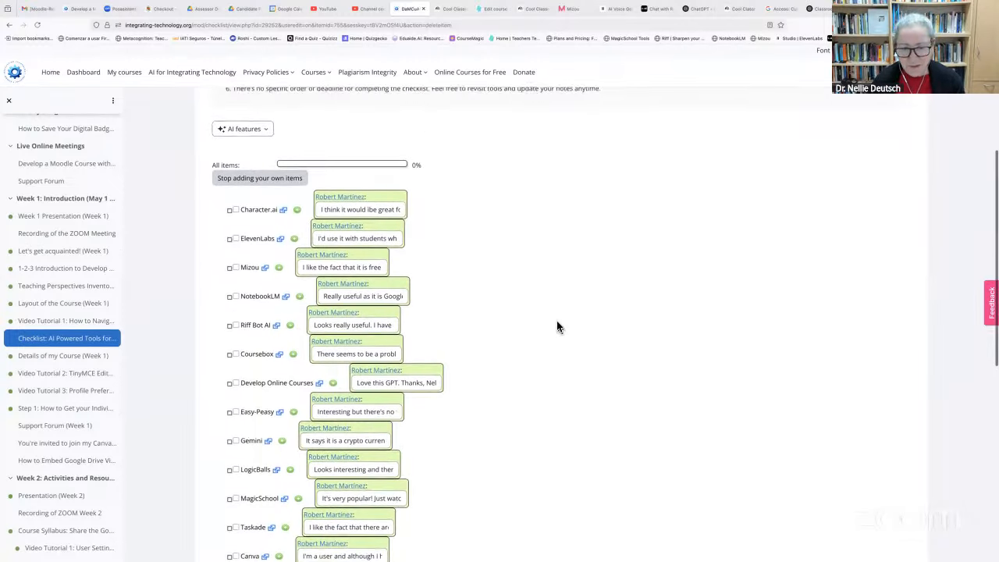
scroll(557, 326, "up", 1)
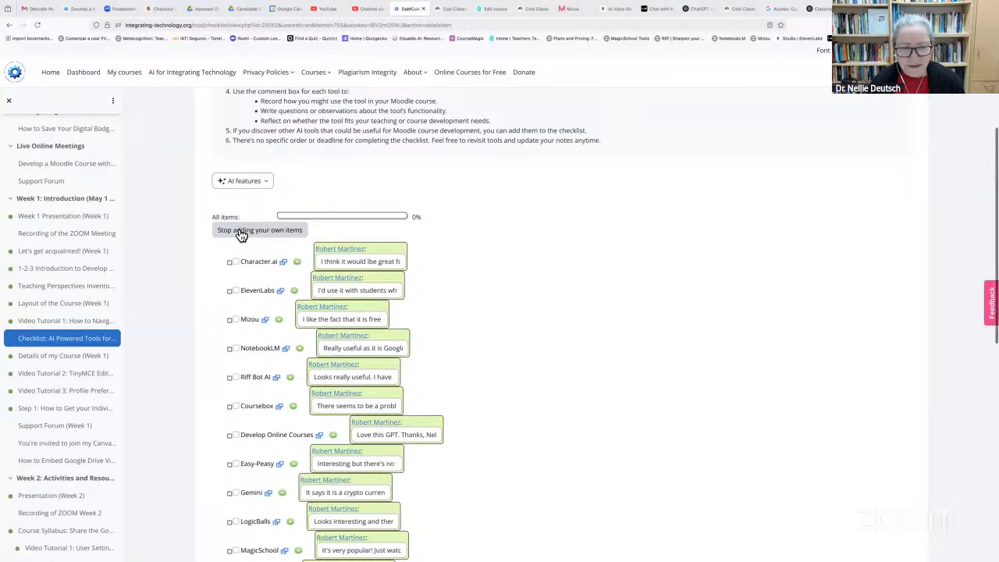
Turn off adding personal items and go to the course's Week 3: Blocks section
left_click(242, 232)
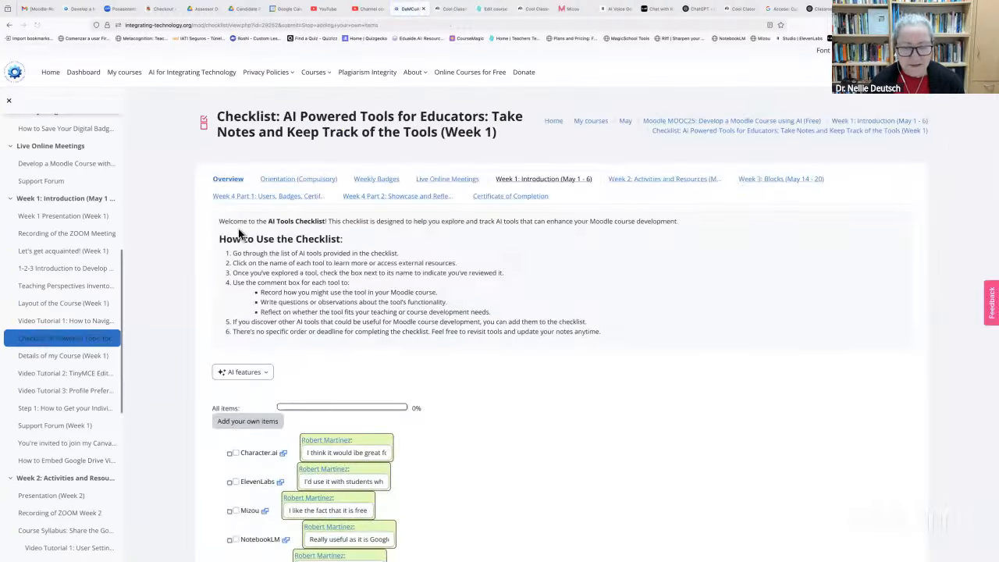
scroll(336, 350, "down", 3)
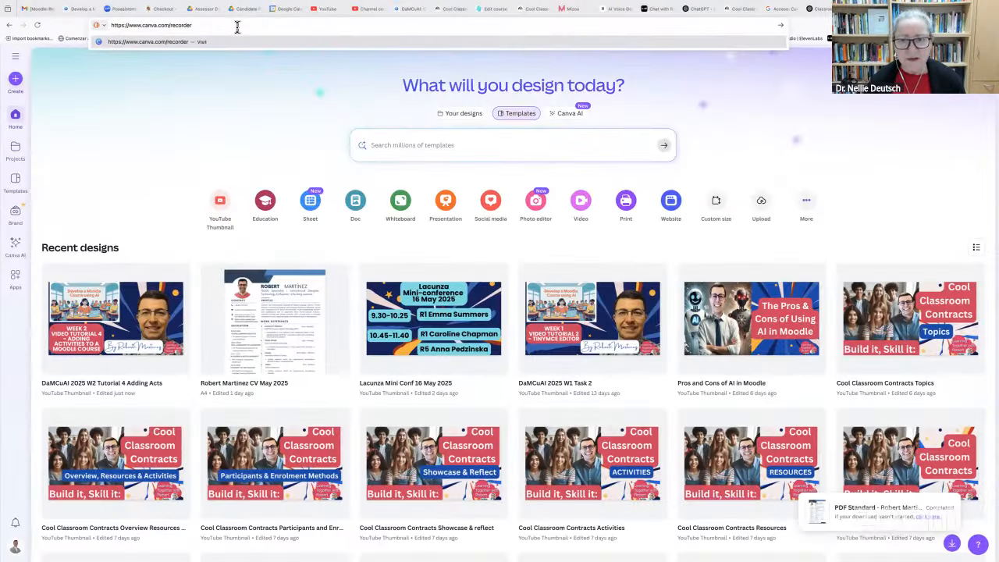
left_click(410, 8)
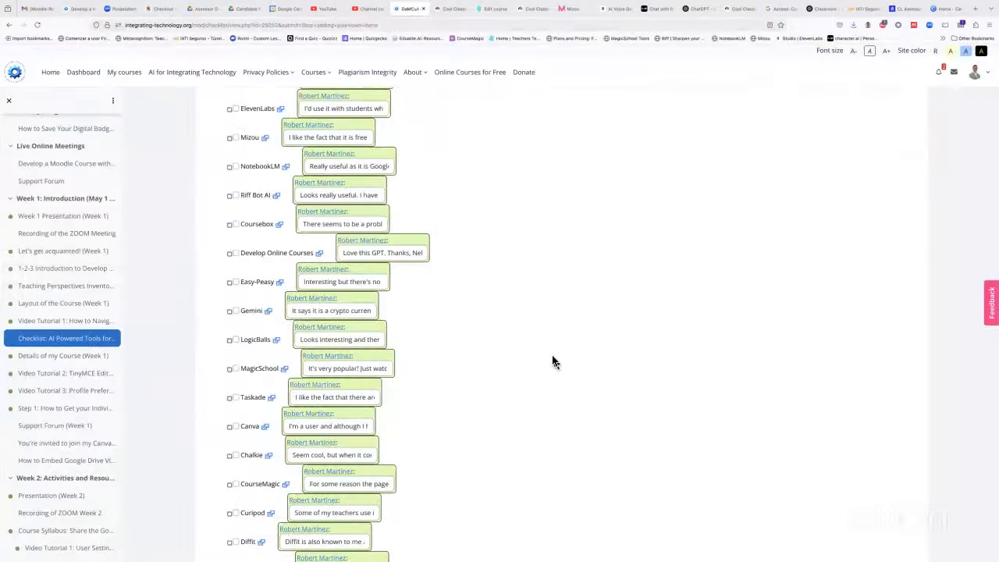
scroll(553, 361, "up", 5)
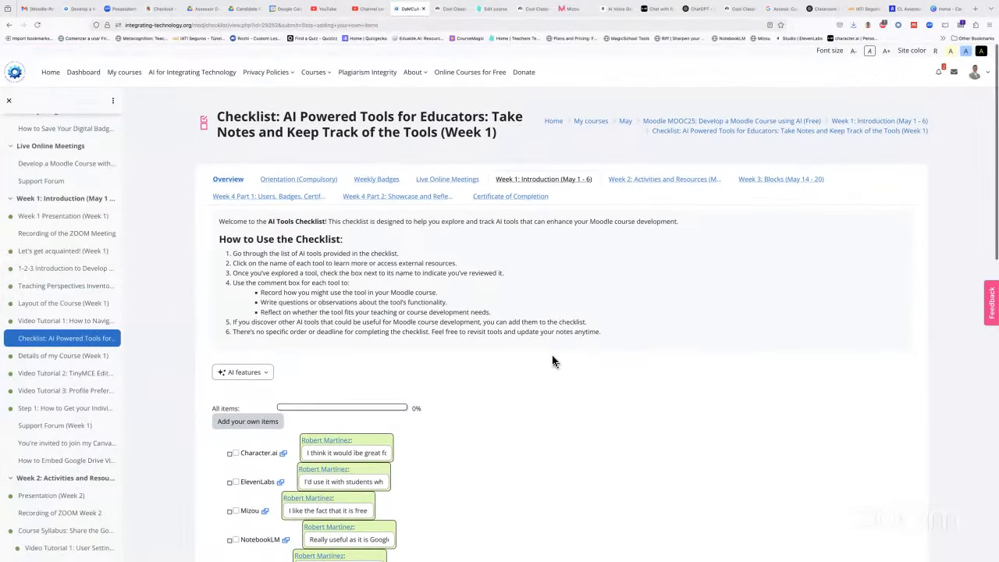
left_click(792, 181)
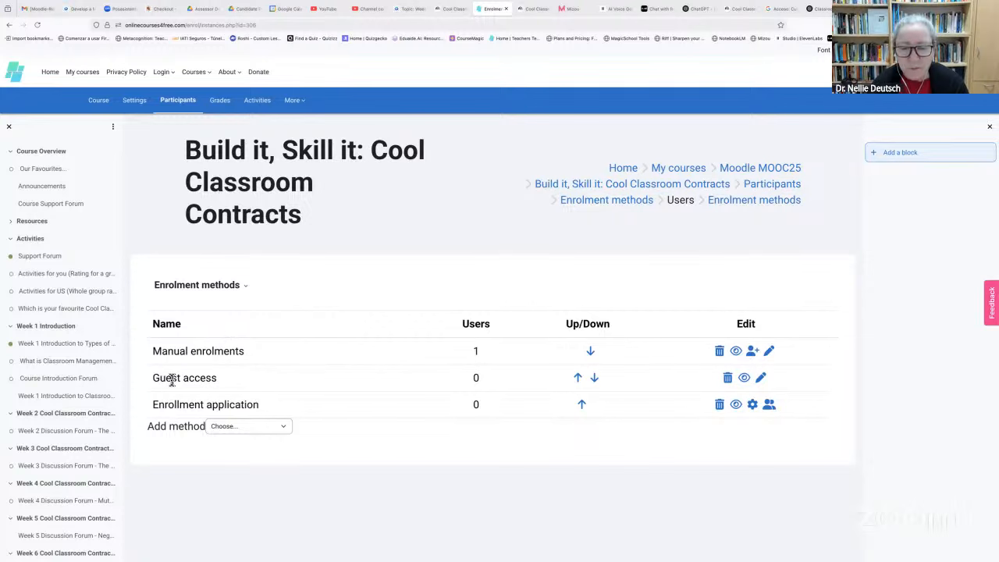
Toggle Guest access off and back on, then disable the Enrollment application method
left_click(744, 381)
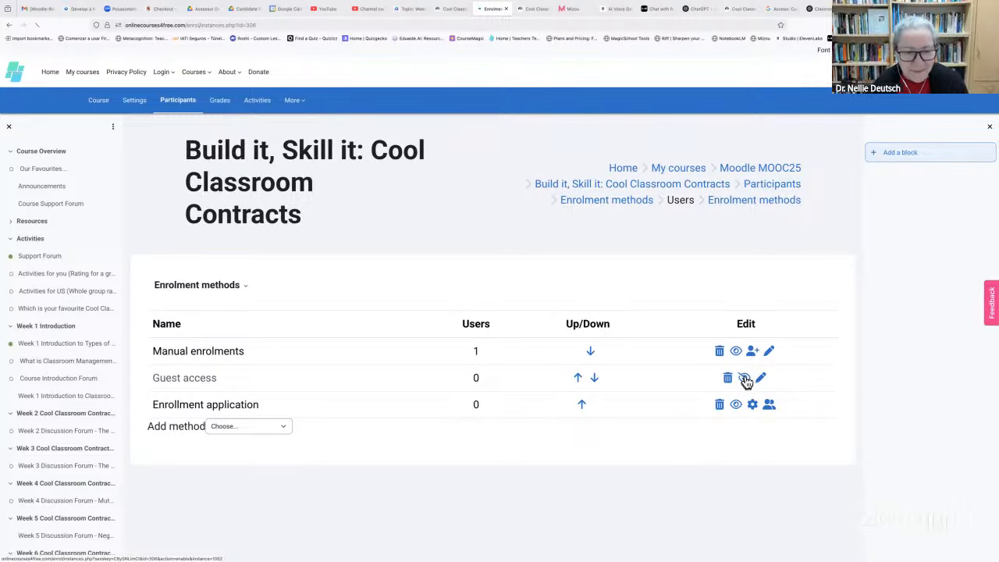
left_click(745, 379)
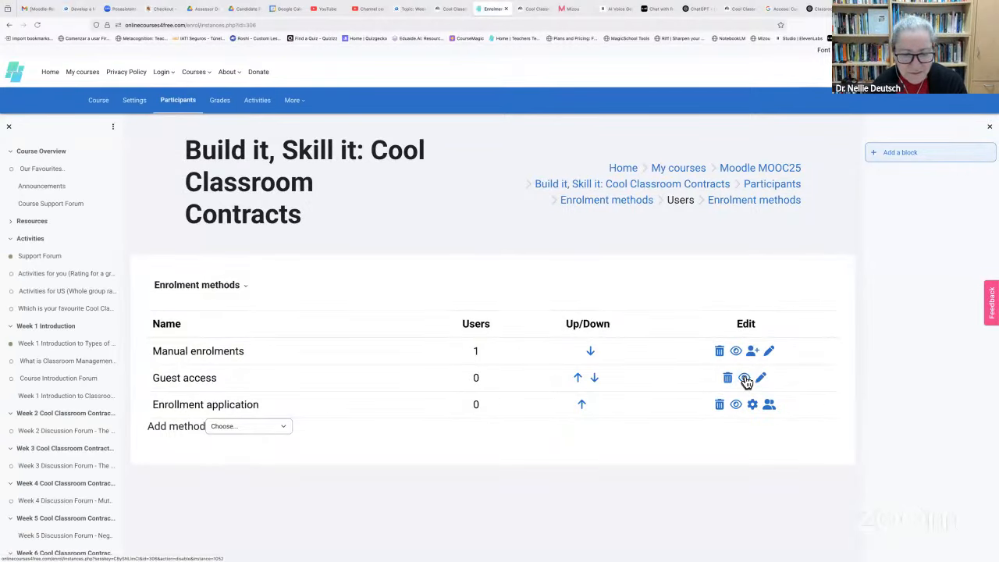
left_click(745, 380)
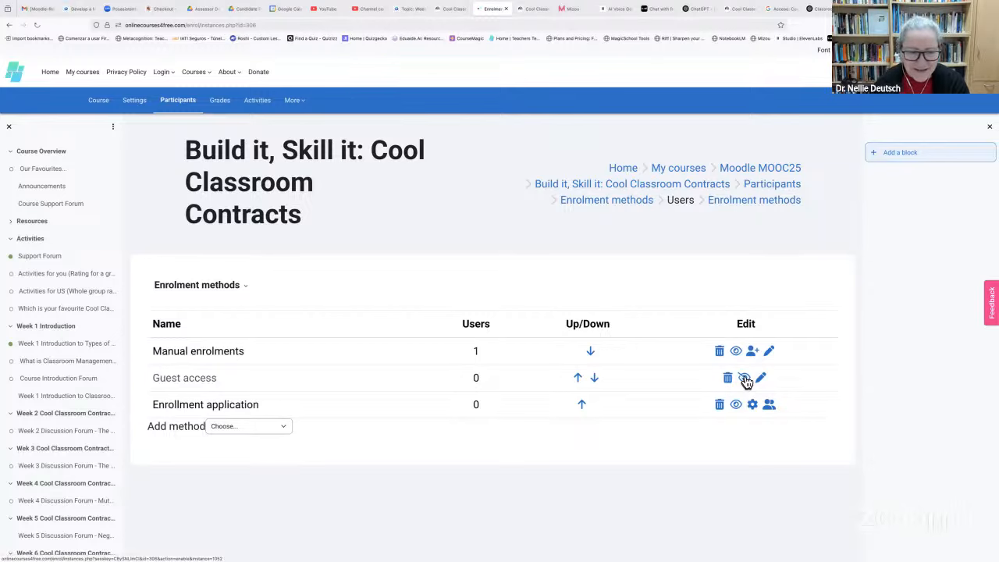
left_click(745, 380)
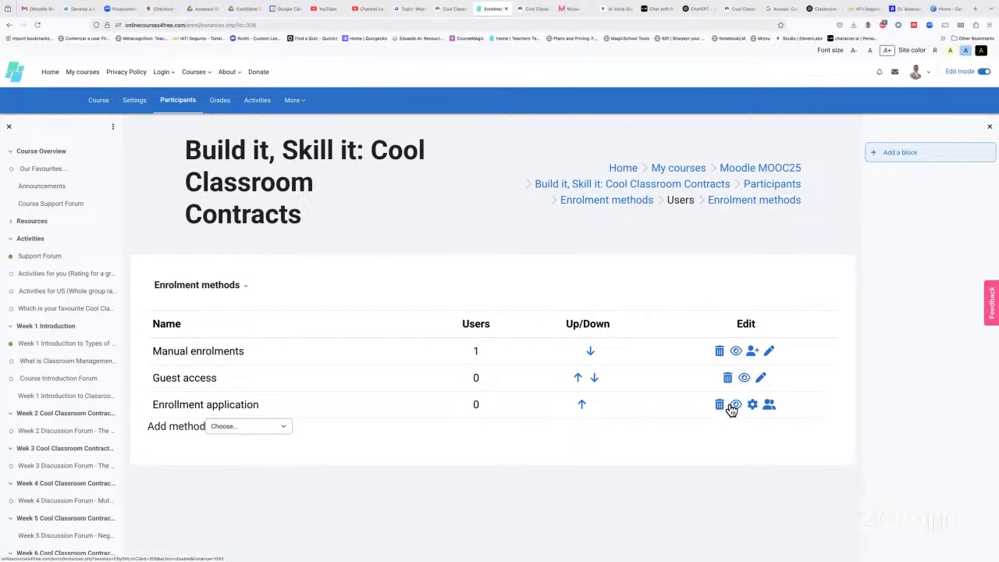
left_click(736, 406)
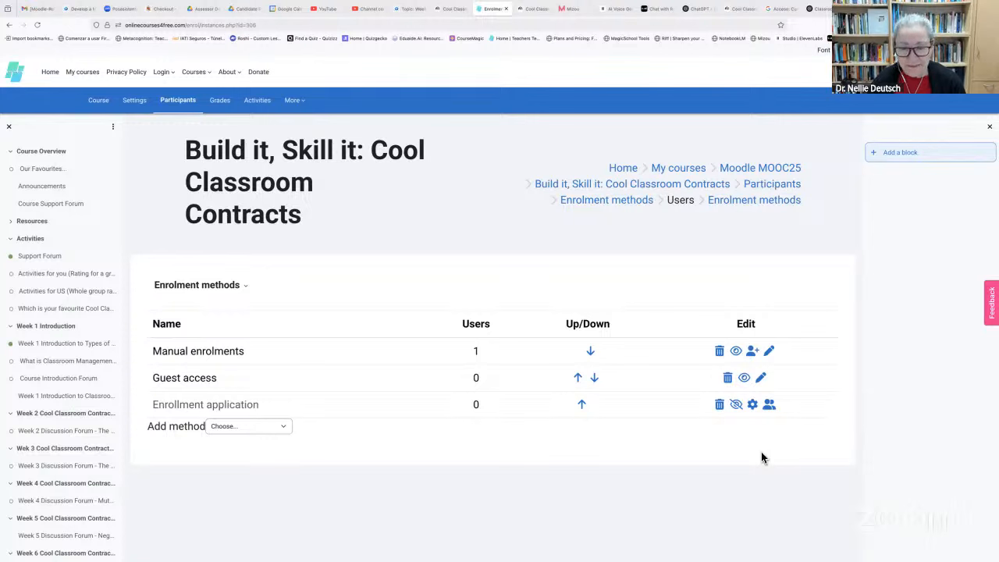
Delete the Enrollment application method, then open the Add method list
left_click(720, 405)
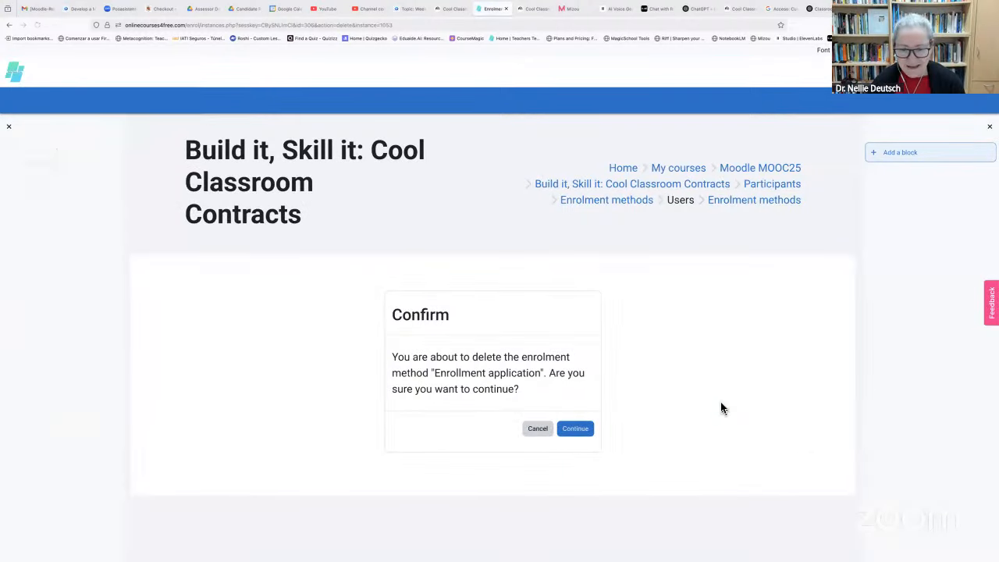
left_click(575, 428)
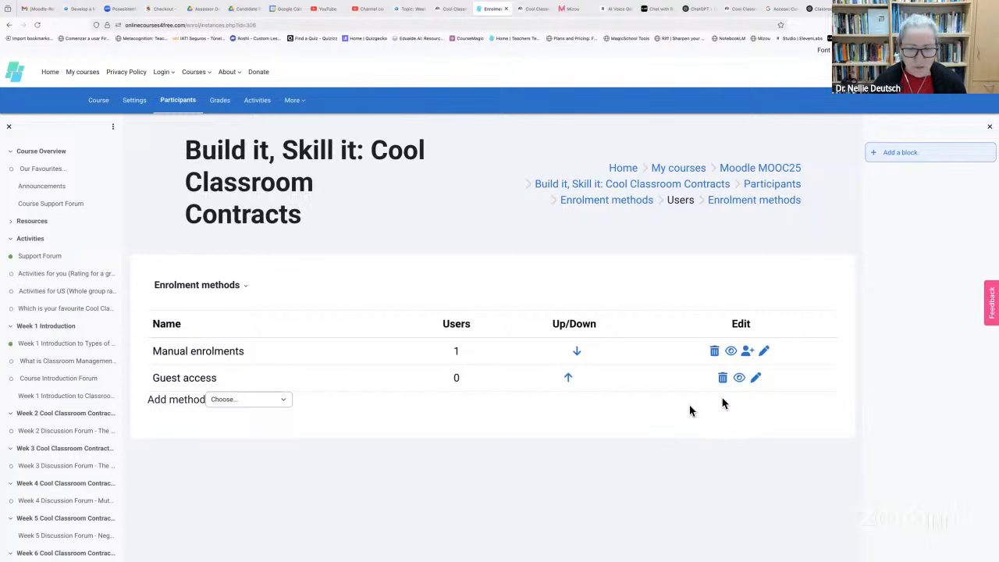
left_click(245, 289)
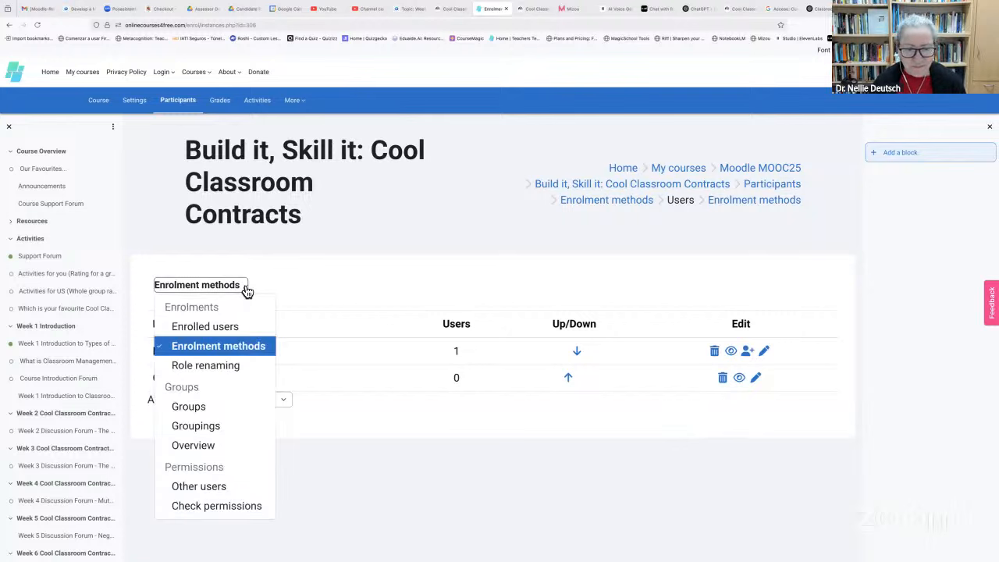
left_click(358, 284)
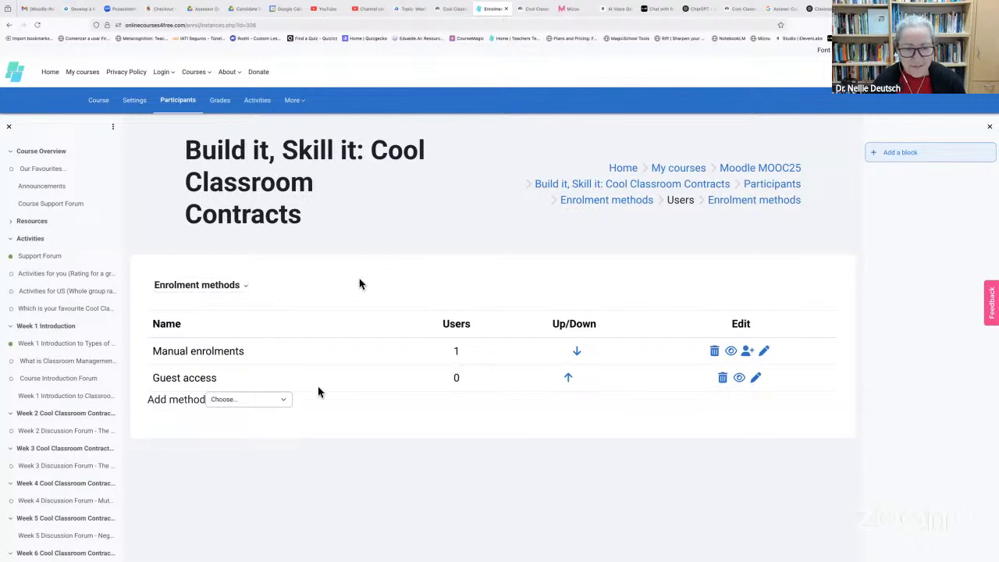
left_click(285, 401)
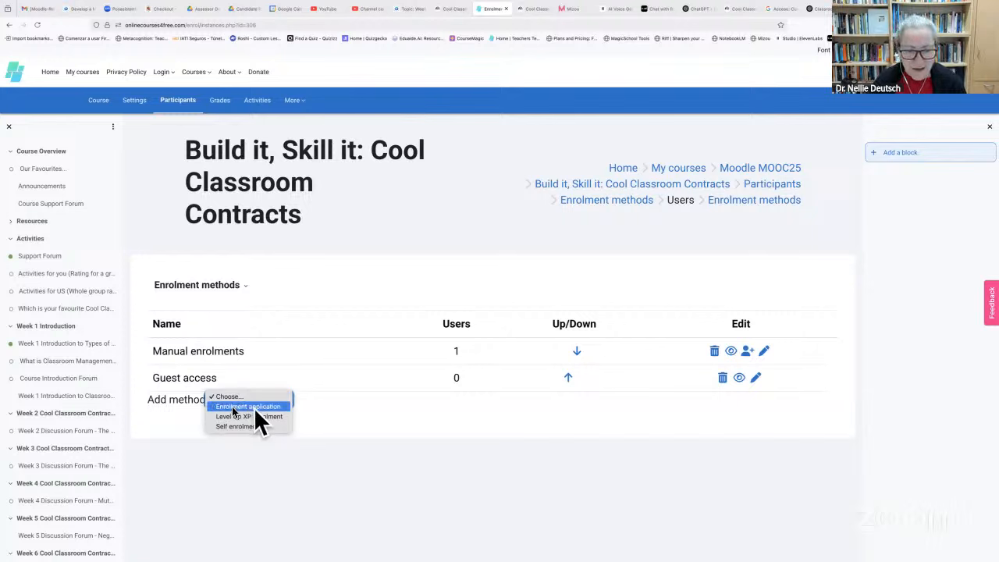
Start a new Enrollment application method and tick 'Require application text'
left_click(257, 407)
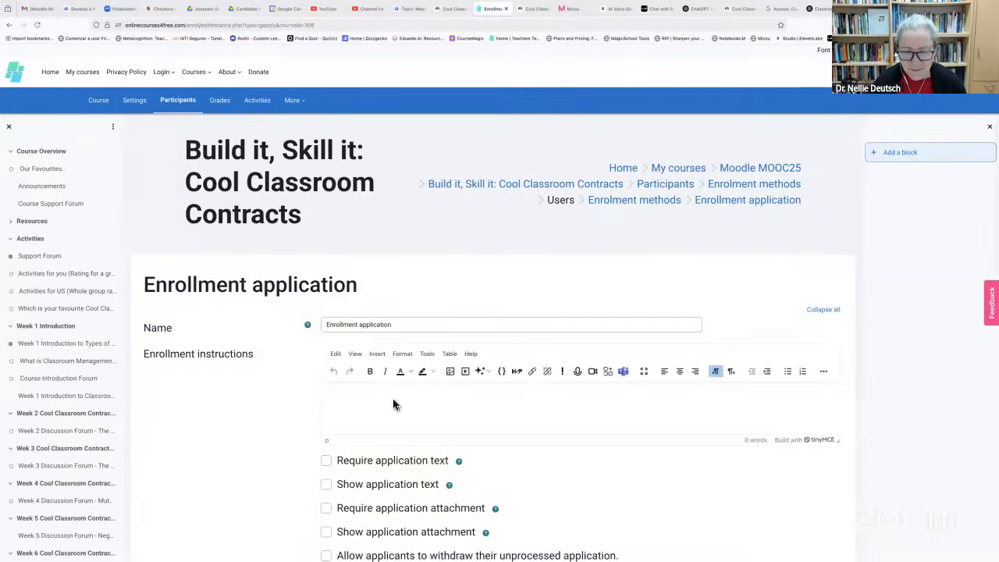
scroll(393, 402, "down", 3)
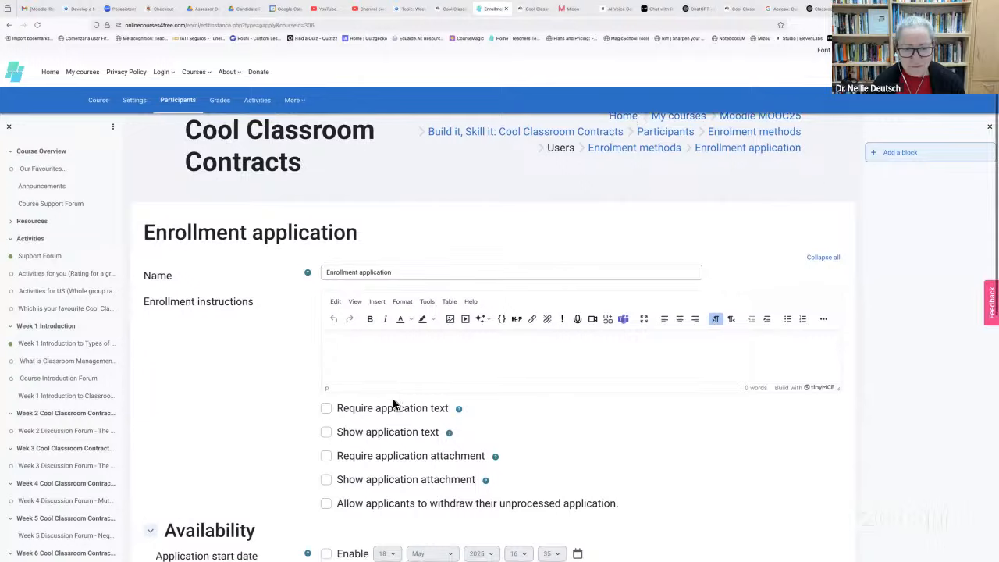
scroll(393, 399, "down", 1)
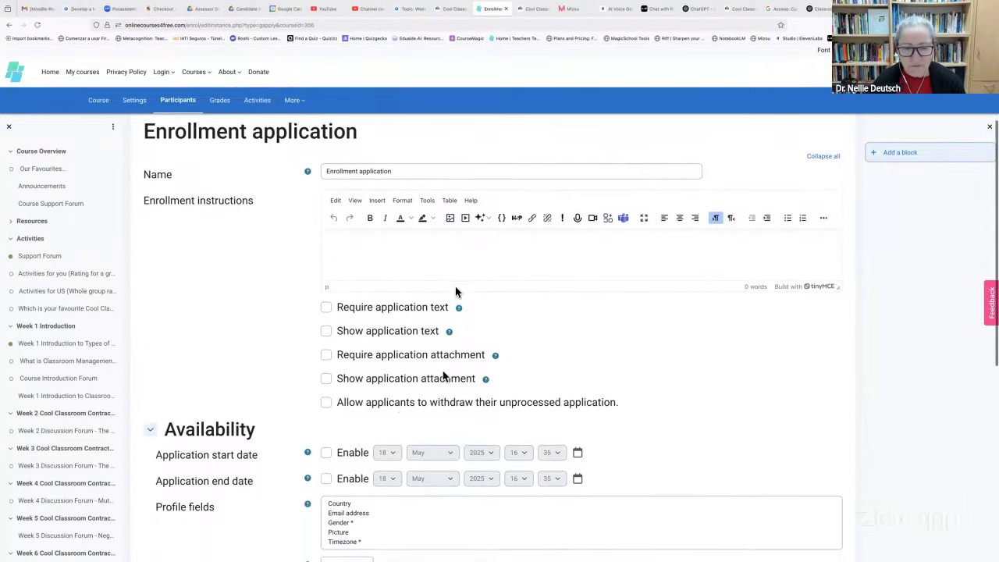
left_click(352, 234)
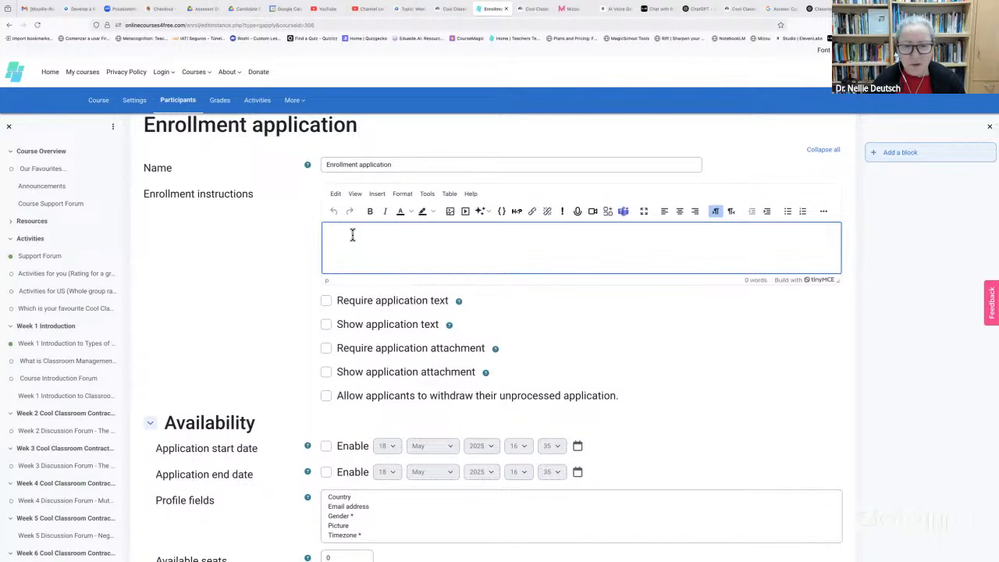
left_click(327, 303)
left_click(327, 303)
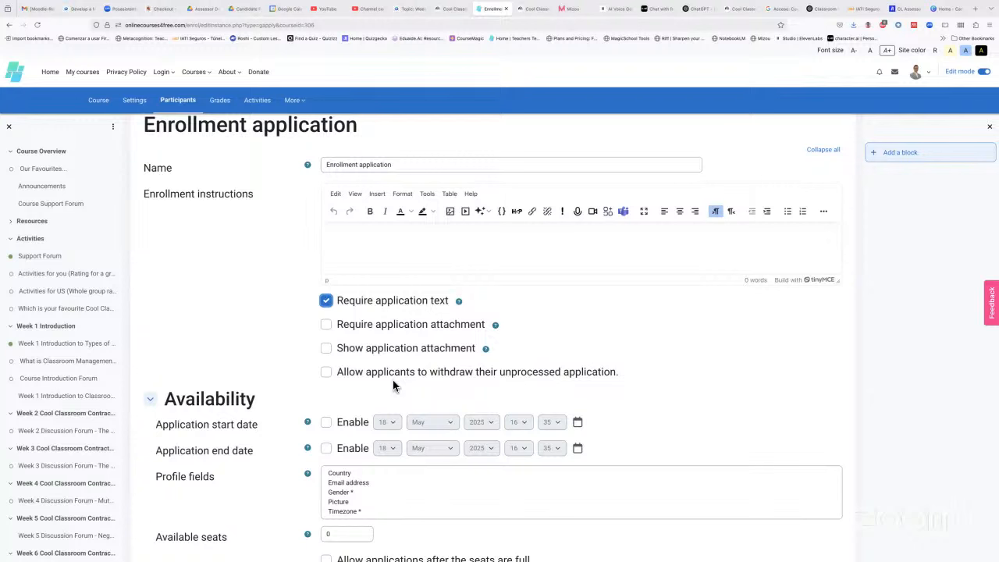
left_click(363, 234)
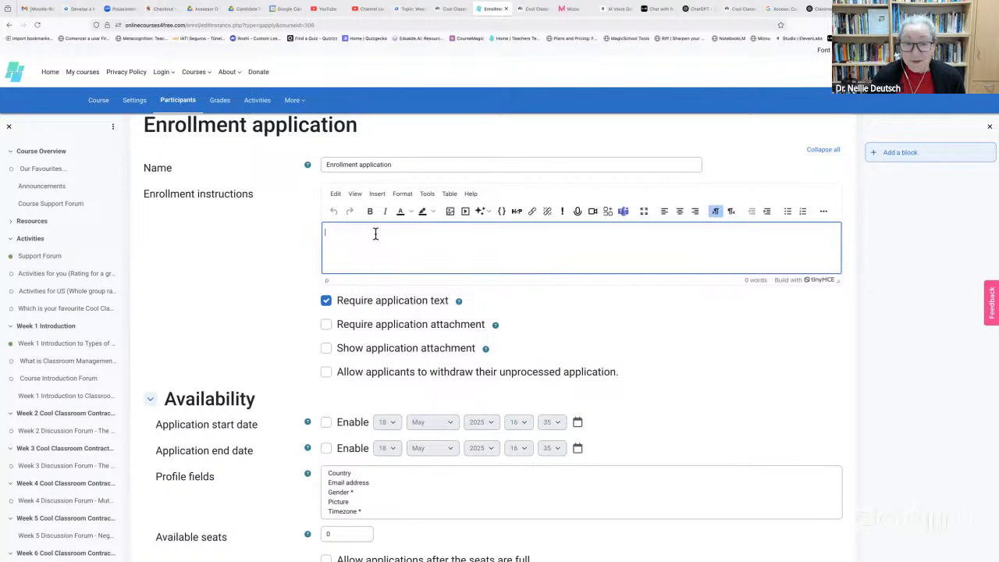
Write instructions 'Why do you want to join my course?' plus a ChatGPT prompt inviting participants to apply
type("Why do you want t")
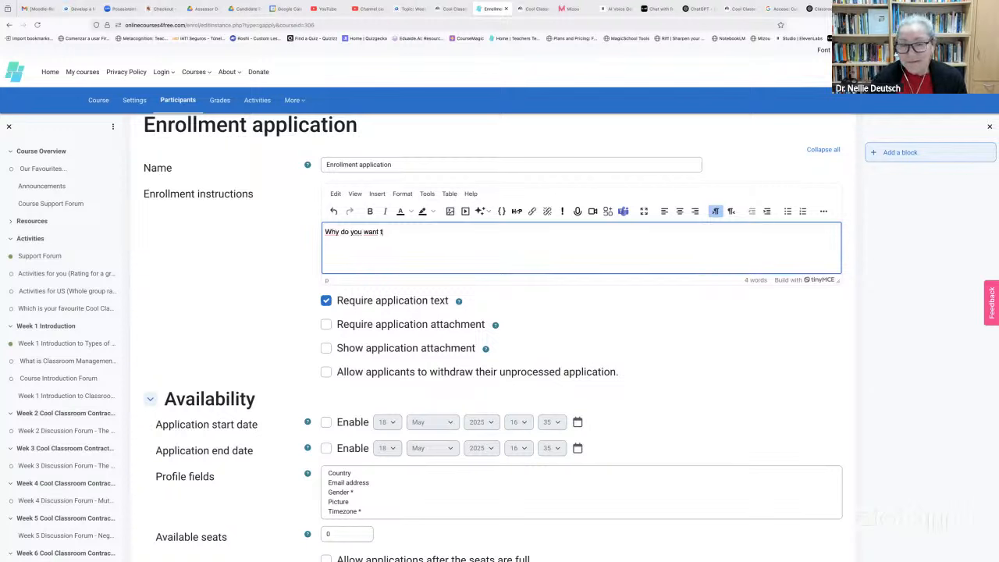
type("o join my co")
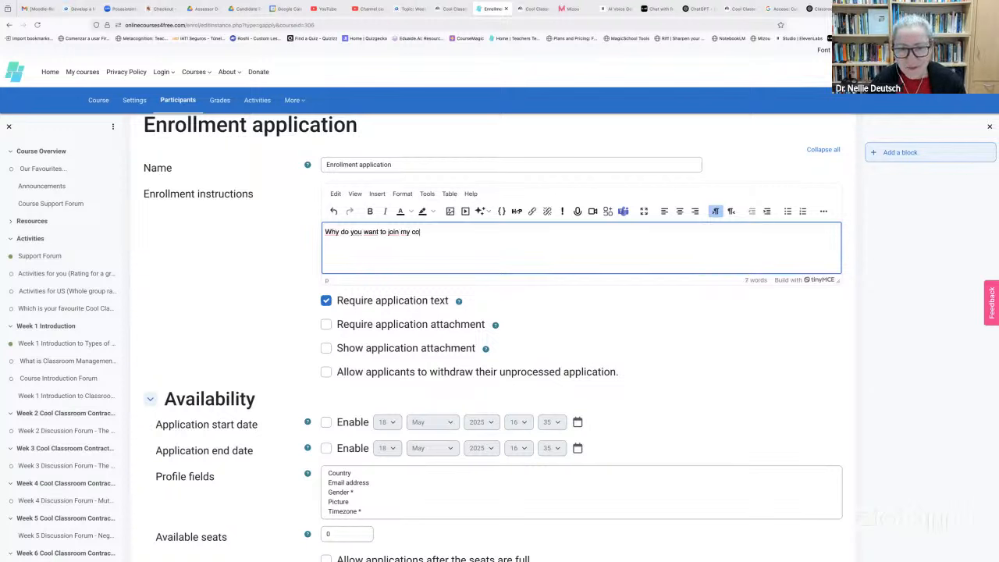
type("urse?")
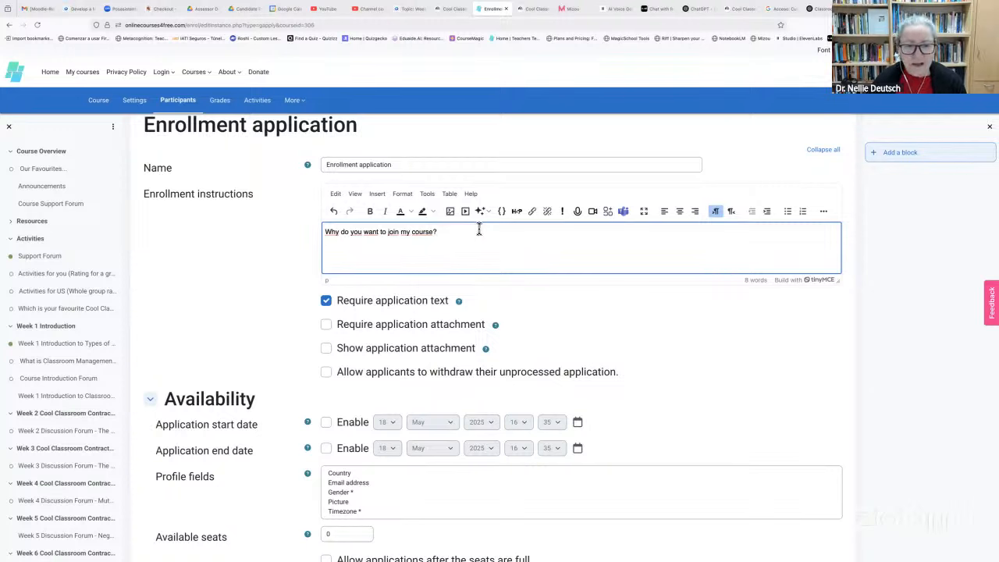
type("A")
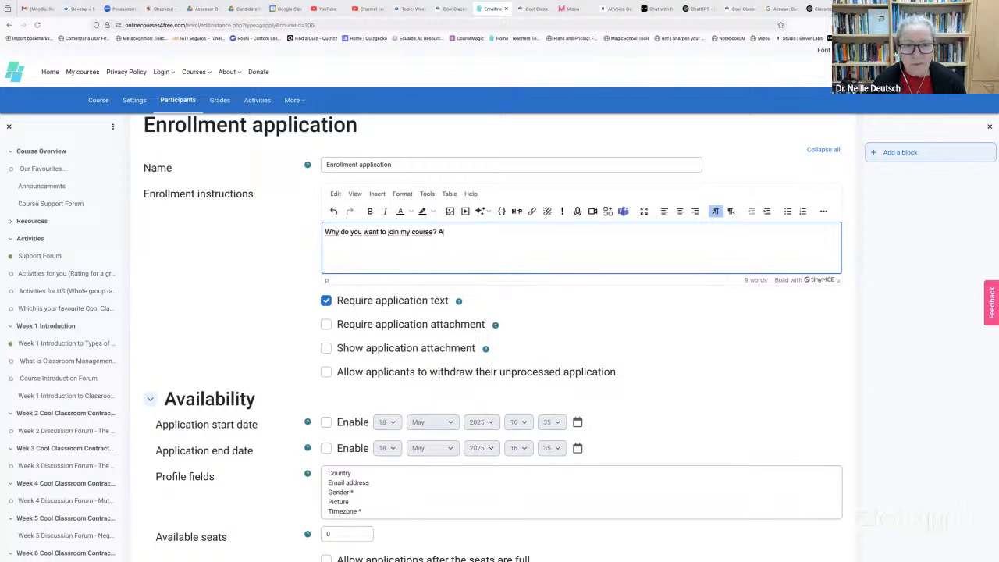
type("sk ChatGP")
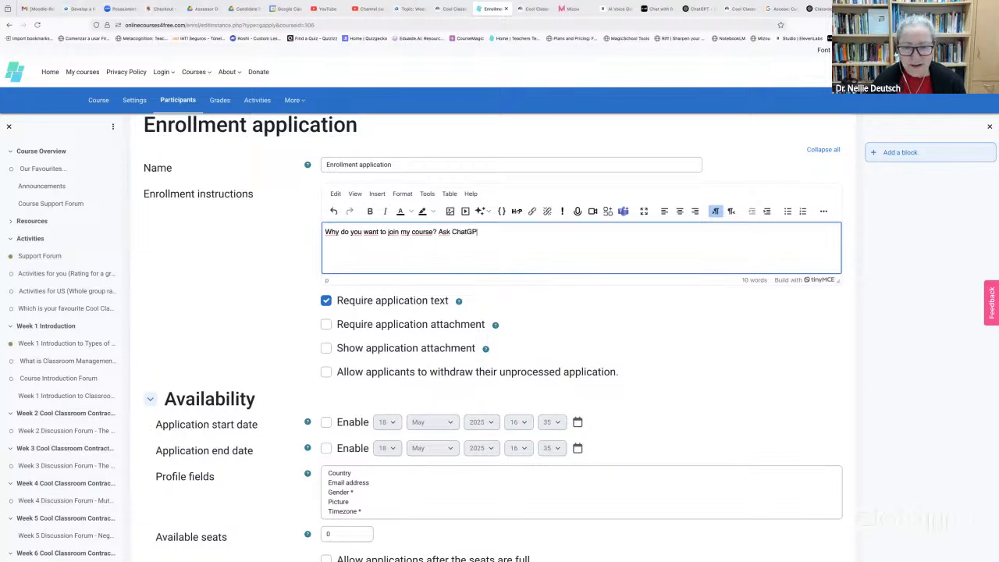
type("T for help and")
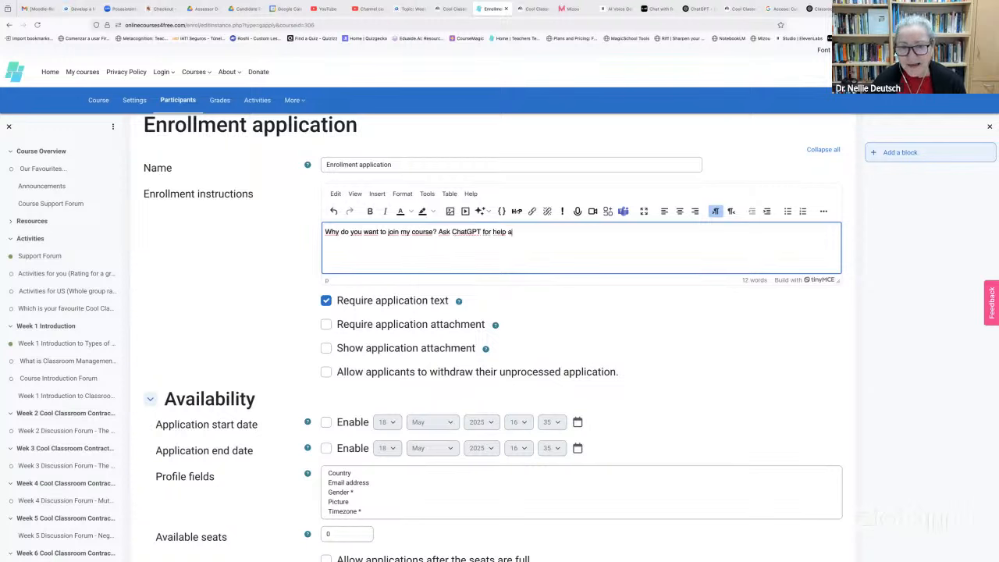
key("BackSpace")
key("BackSpace")
key("BackSpace")
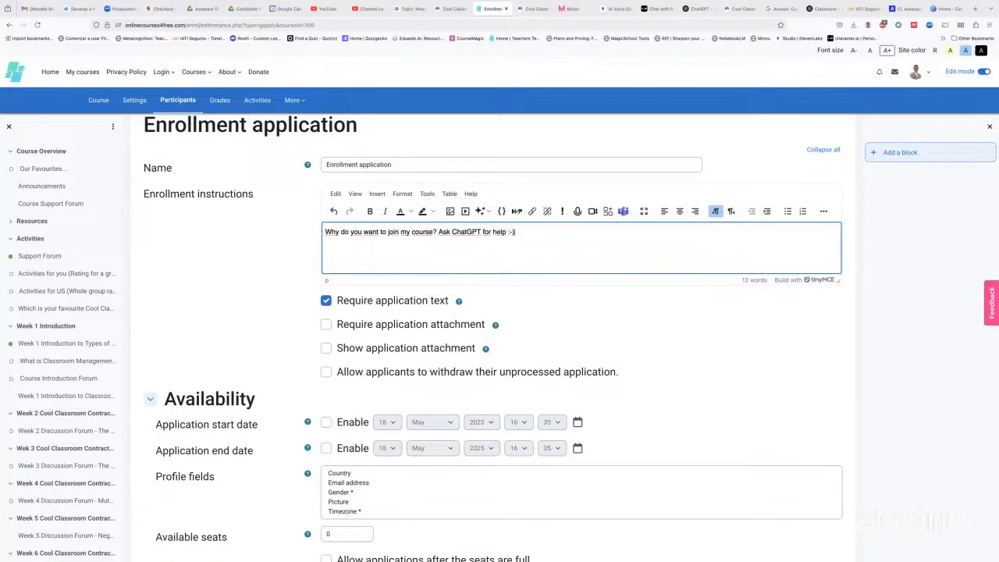
scroll(415, 281, "down", 3)
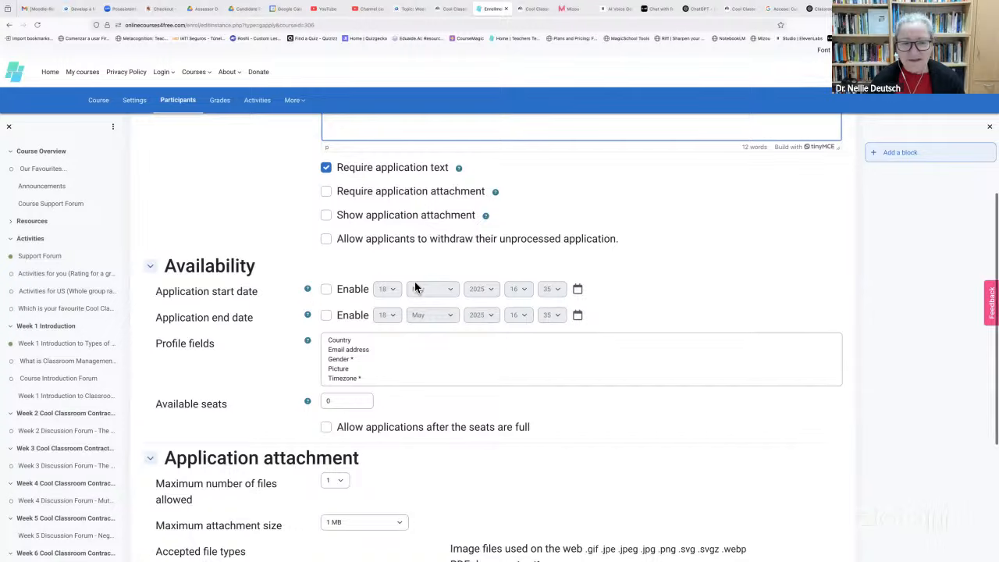
scroll(414, 288, "up", 3)
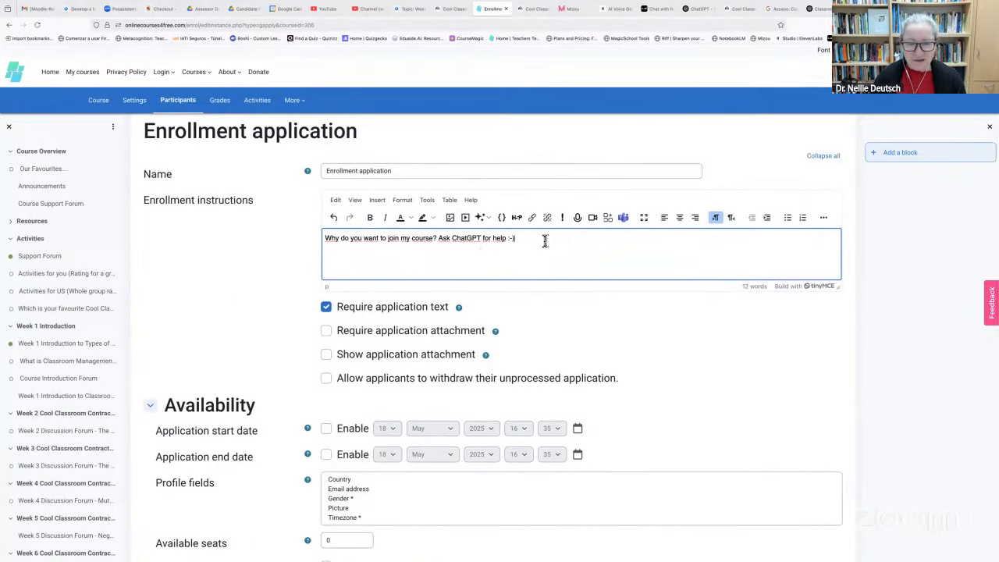
type("for Moodle ")
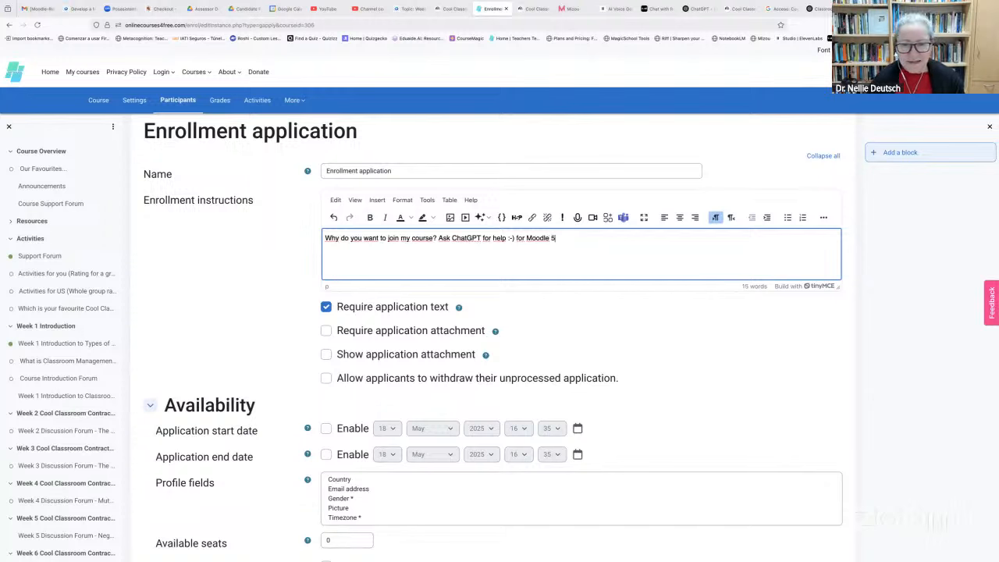
type("5.0 I'm a ")
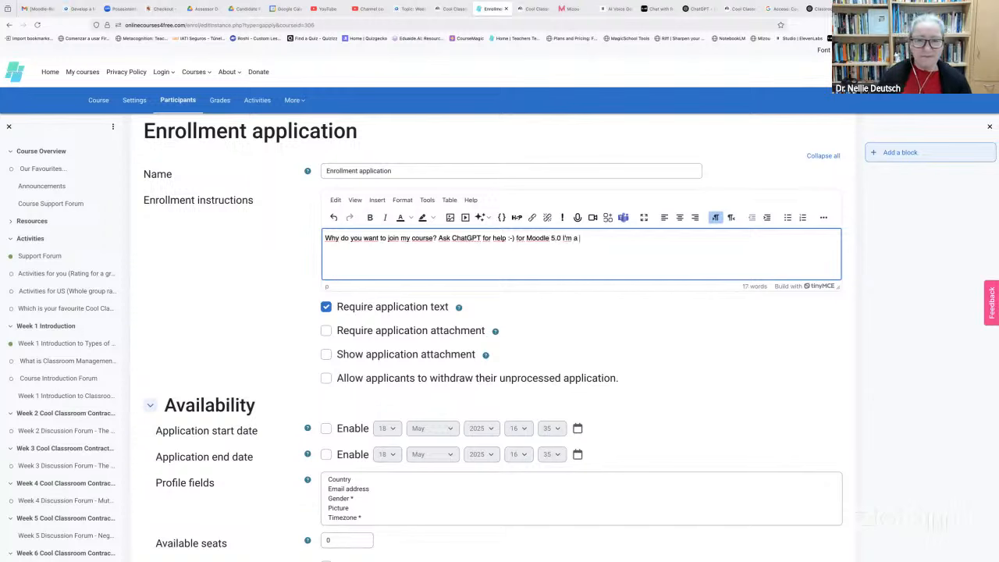
type("teacher with editin")
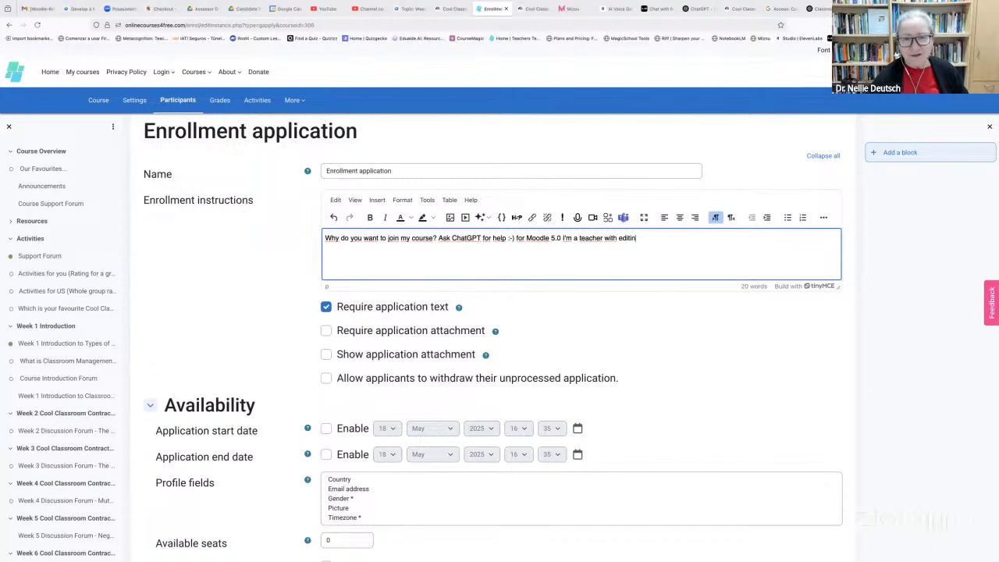
type("g rights and help me cra")
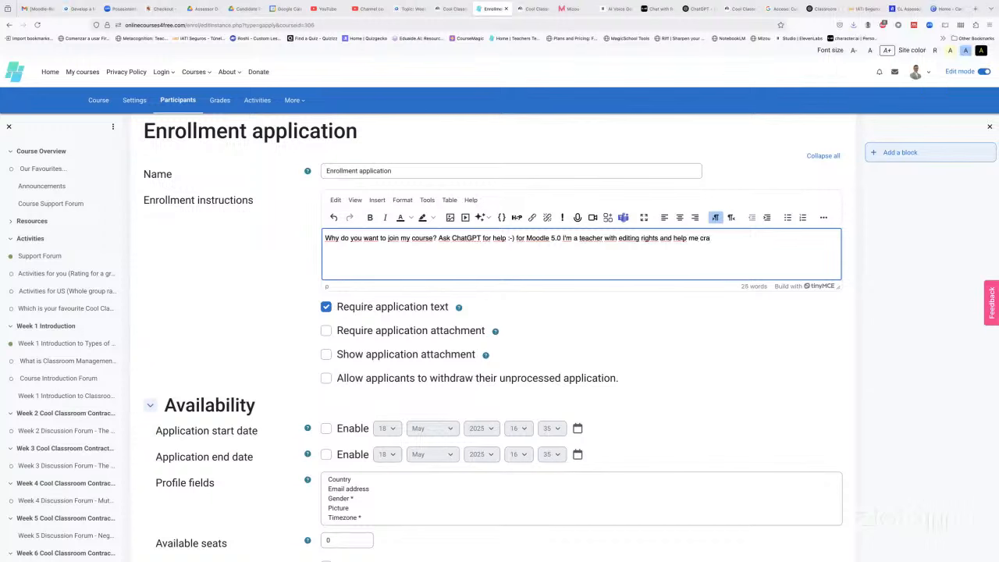
type("ft a text inviting parti")
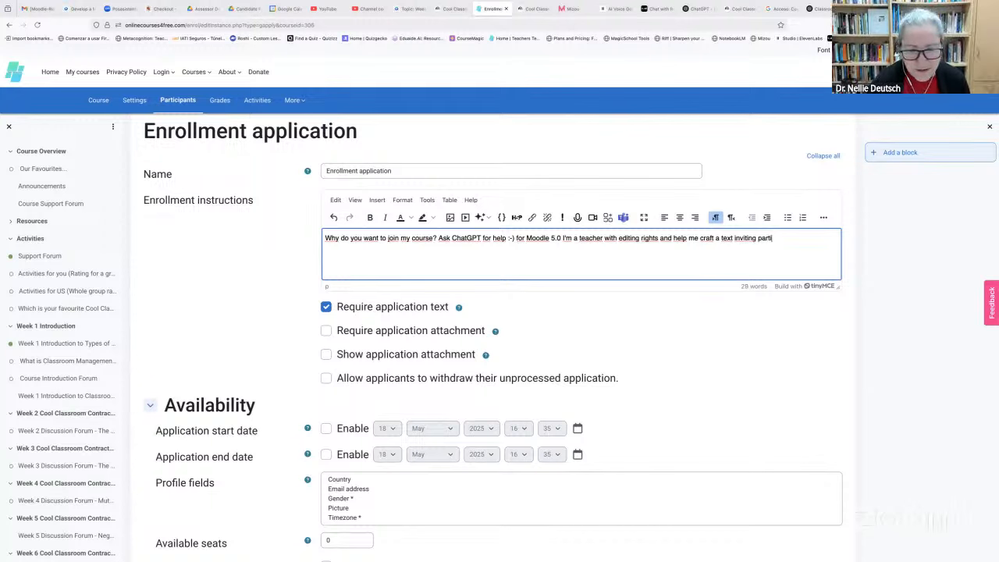
type("cipatnt")
key("BackSpace")
key("BackSpace")
key("BackSpace")
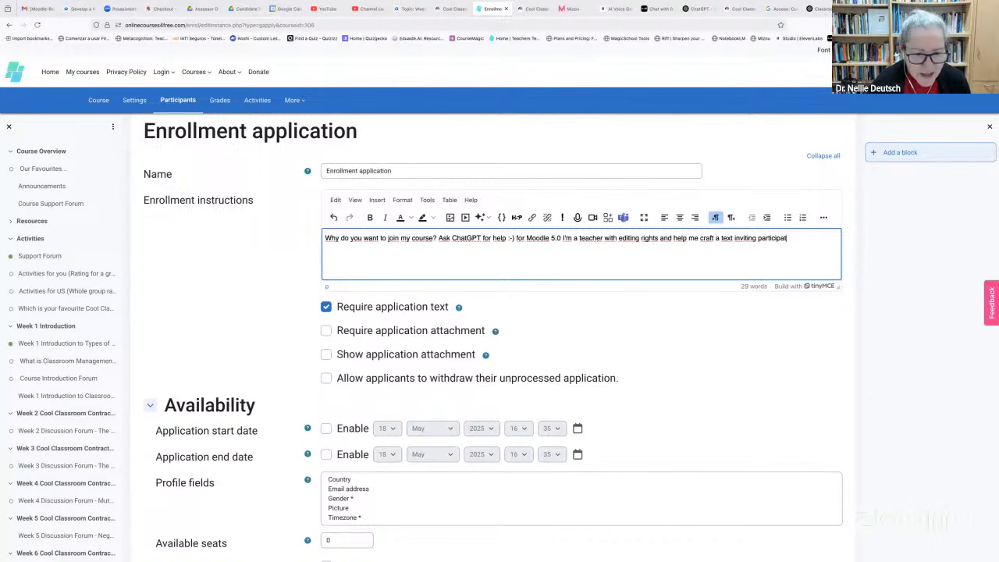
type("nts to apply.")
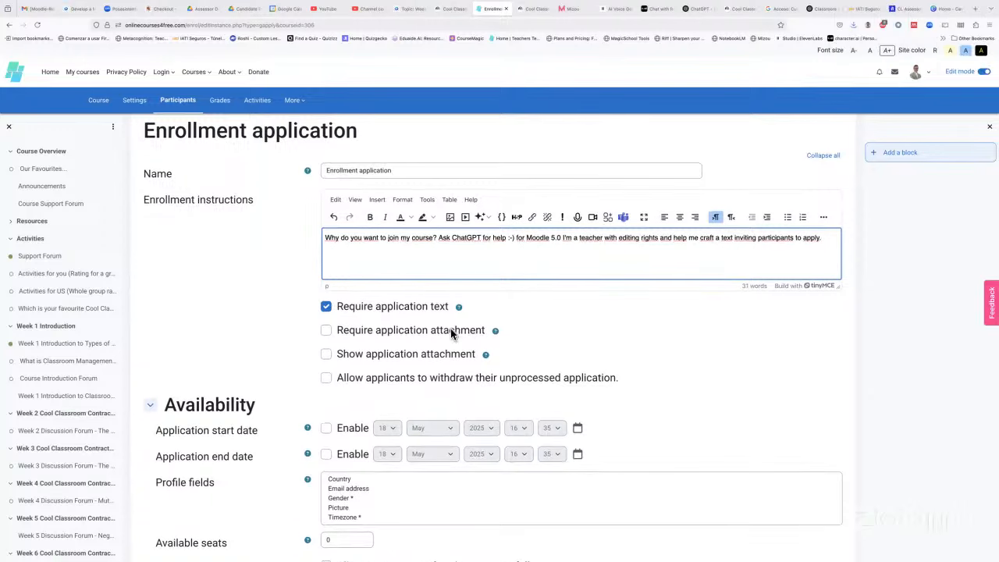
Tick 'Allow applicants to withdraw their unprocessed application' in the new method's form
scroll(450, 329, "down", 5)
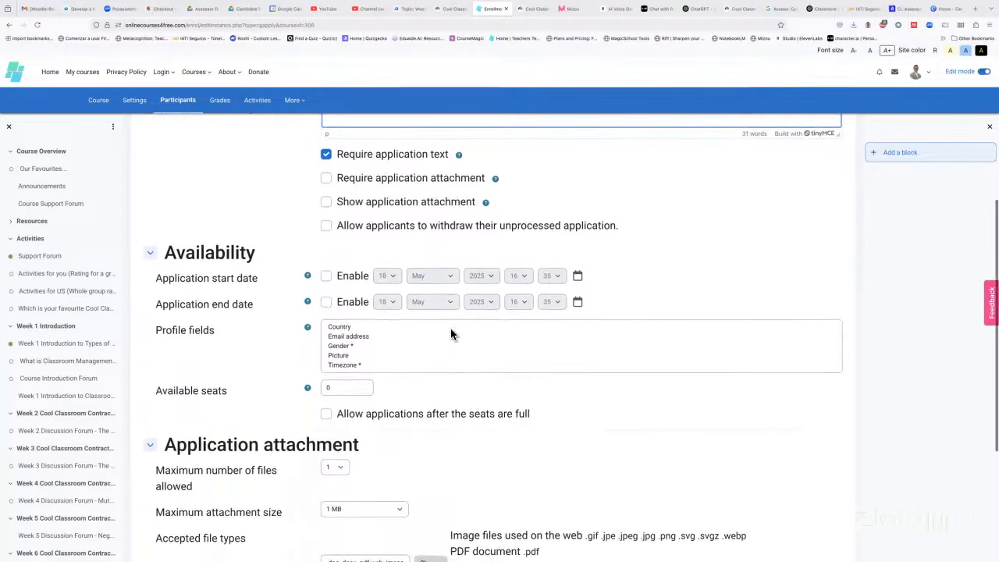
scroll(450, 328, "up", 3)
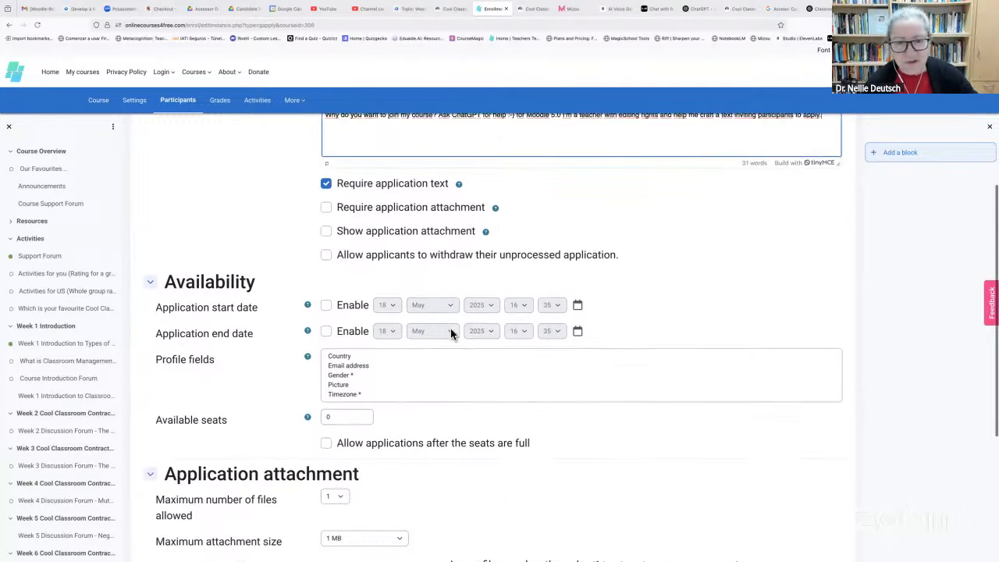
left_click(326, 321)
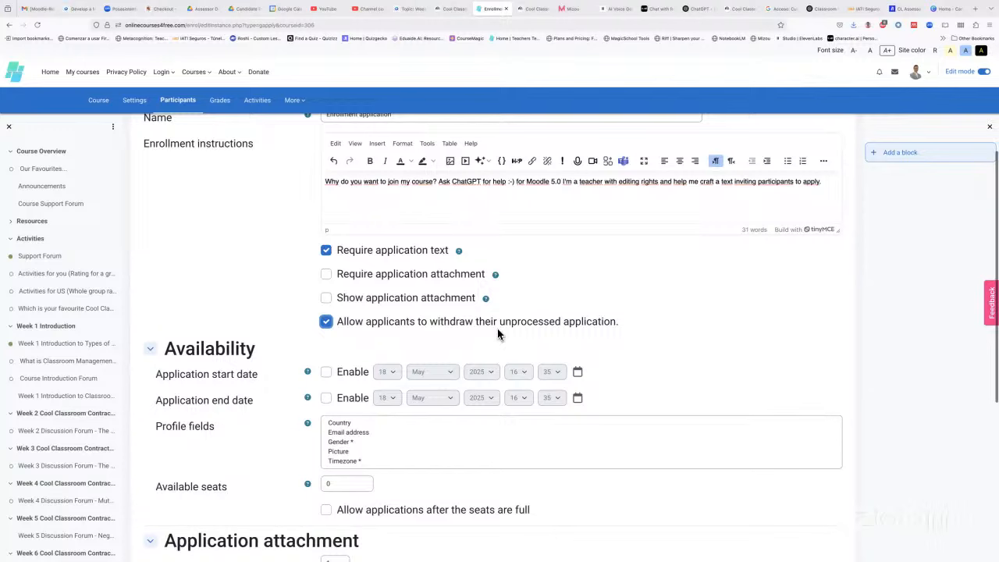
scroll(346, 315, "down", 3)
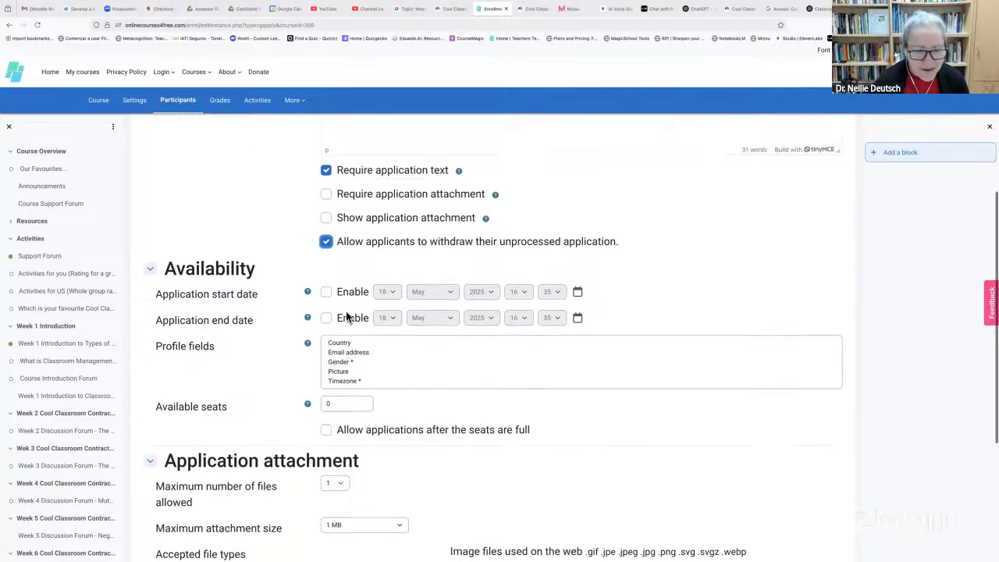
scroll(345, 316, "down", 1)
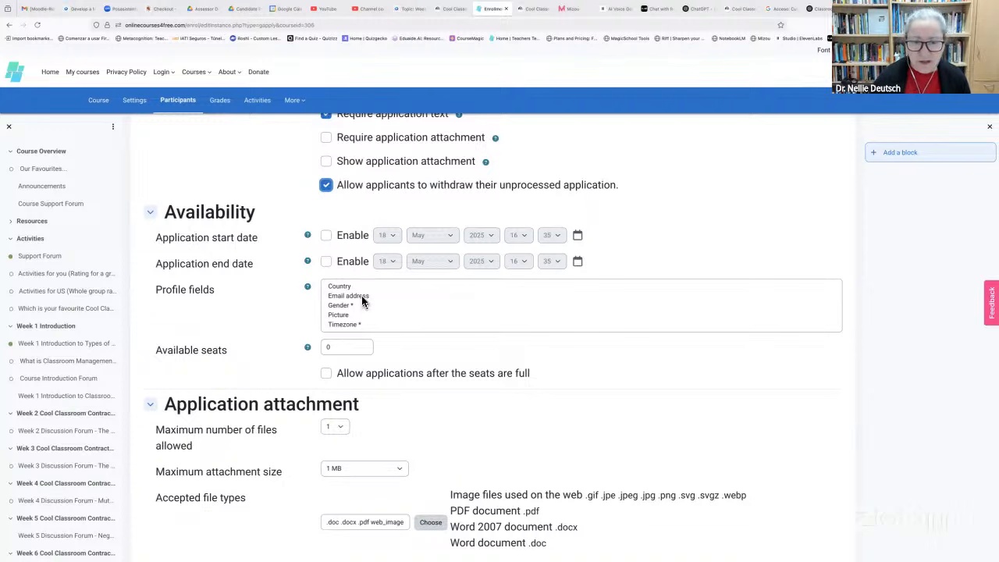
scroll(364, 311, "down", 1)
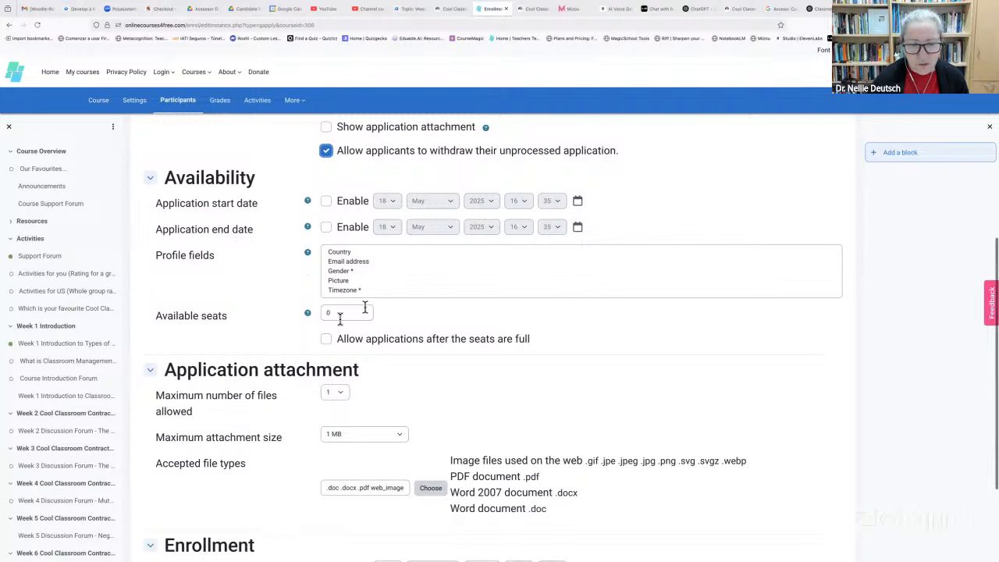
left_click(335, 313)
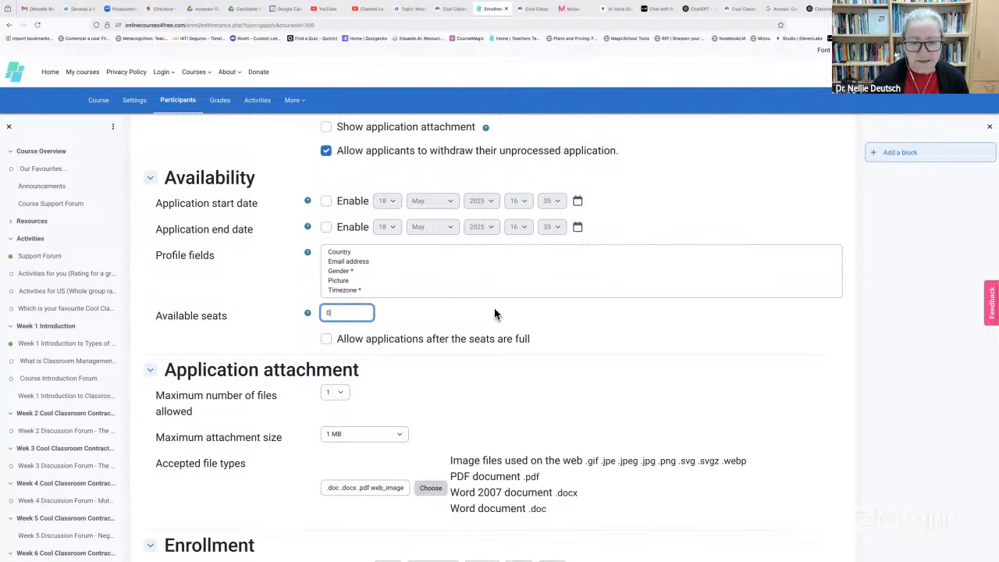
left_click(455, 286)
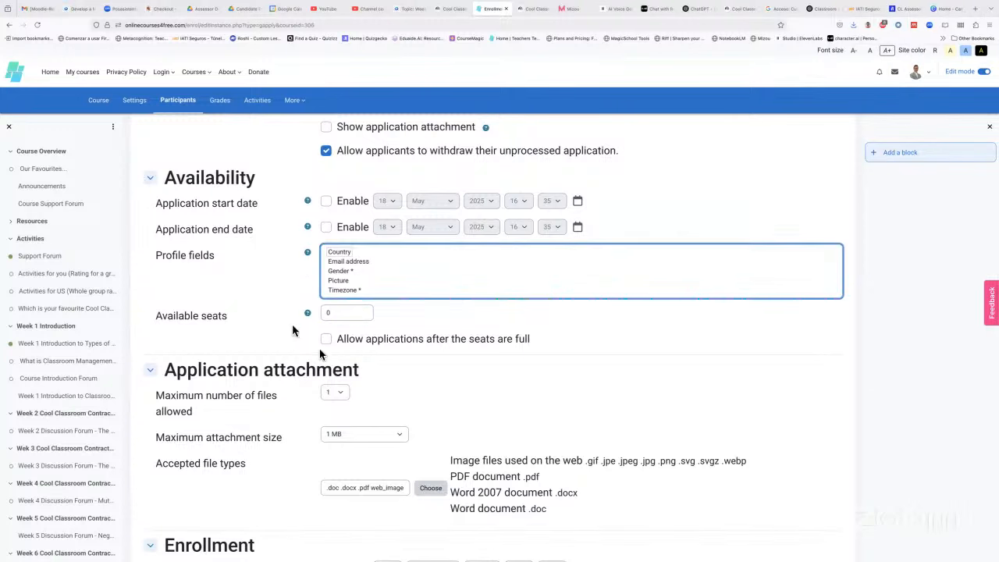
scroll(439, 354, "down", 1)
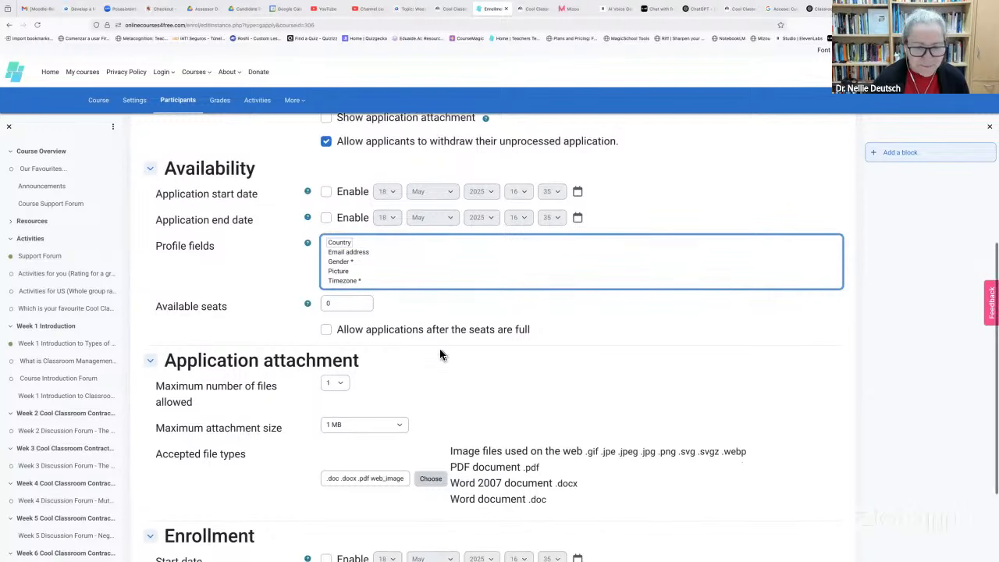
scroll(439, 354, "down", 3)
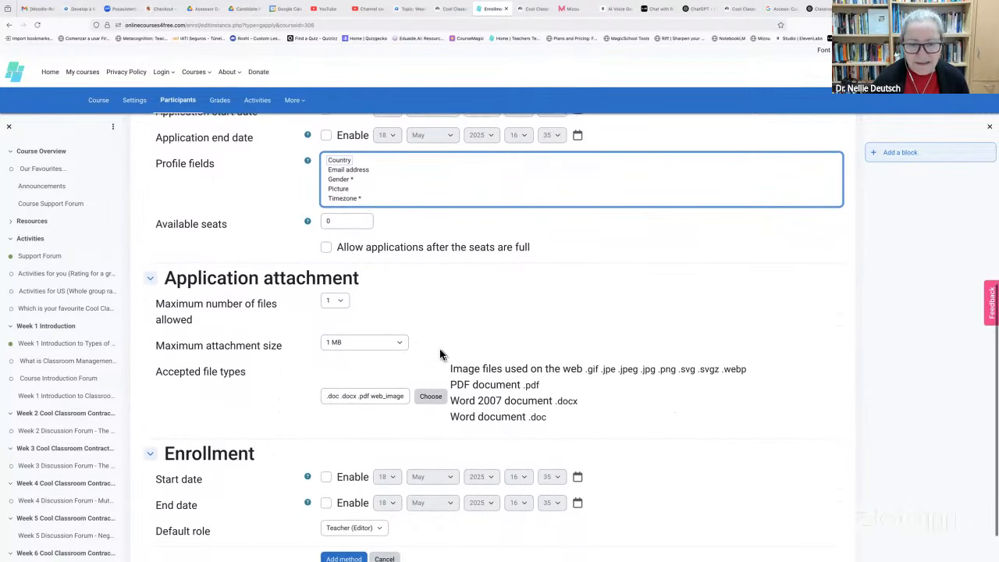
scroll(439, 353, "down", 1)
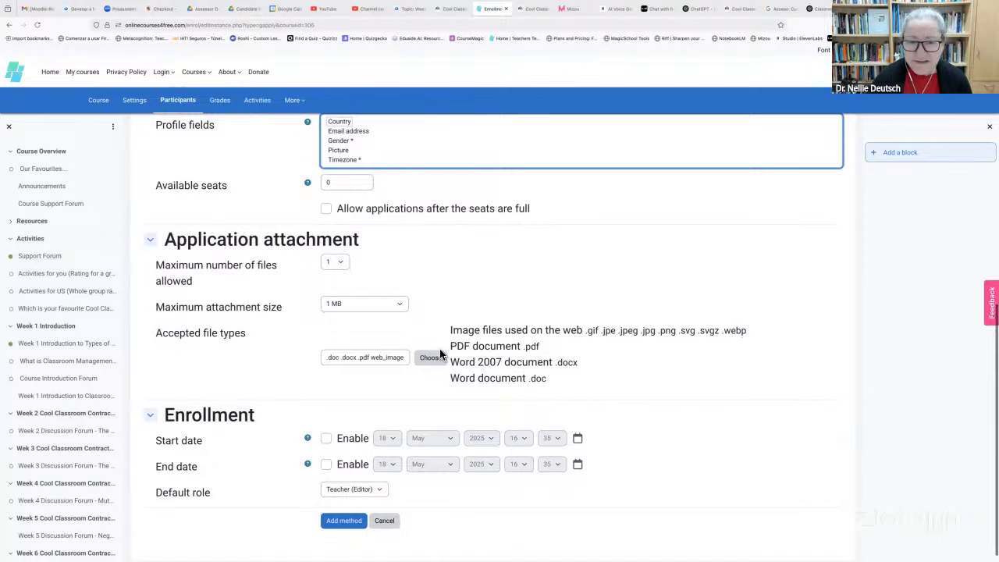
scroll(442, 315, "up", 2)
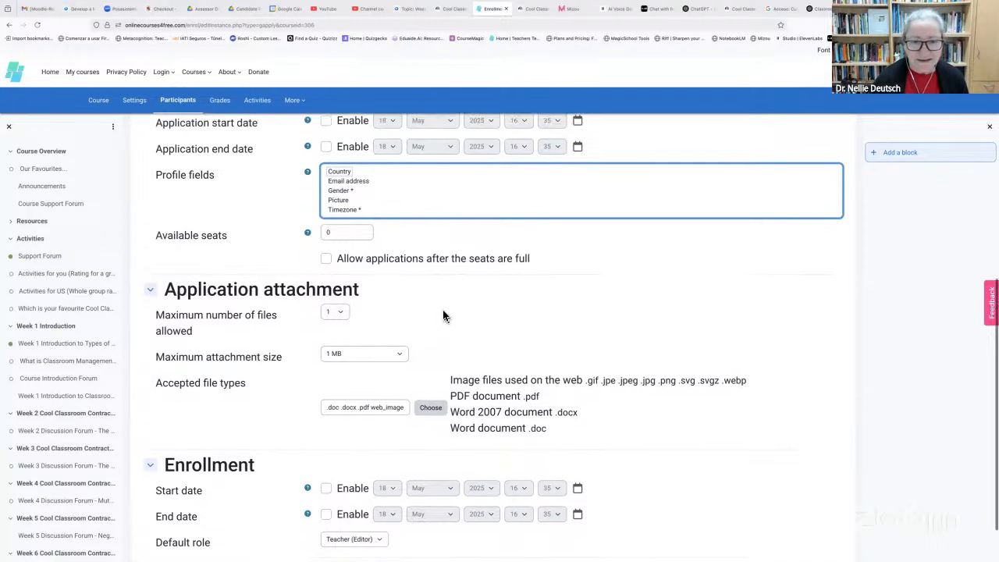
left_click(327, 290)
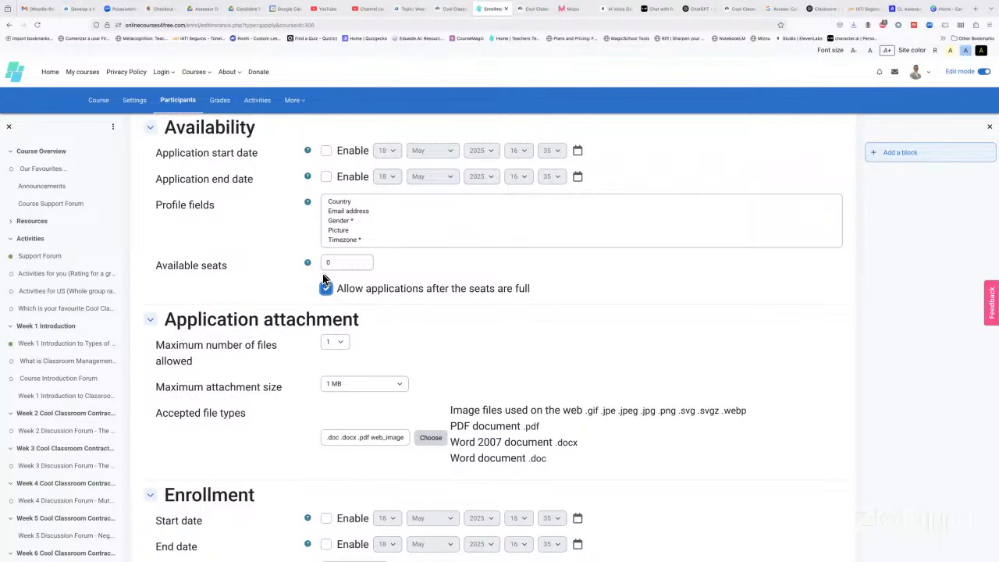
left_click(326, 289)
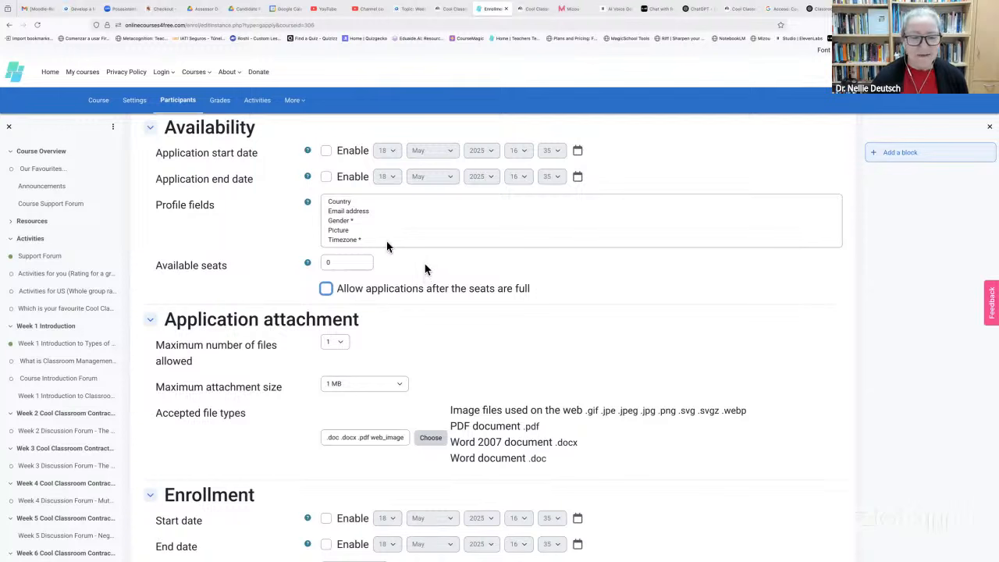
left_click(308, 263)
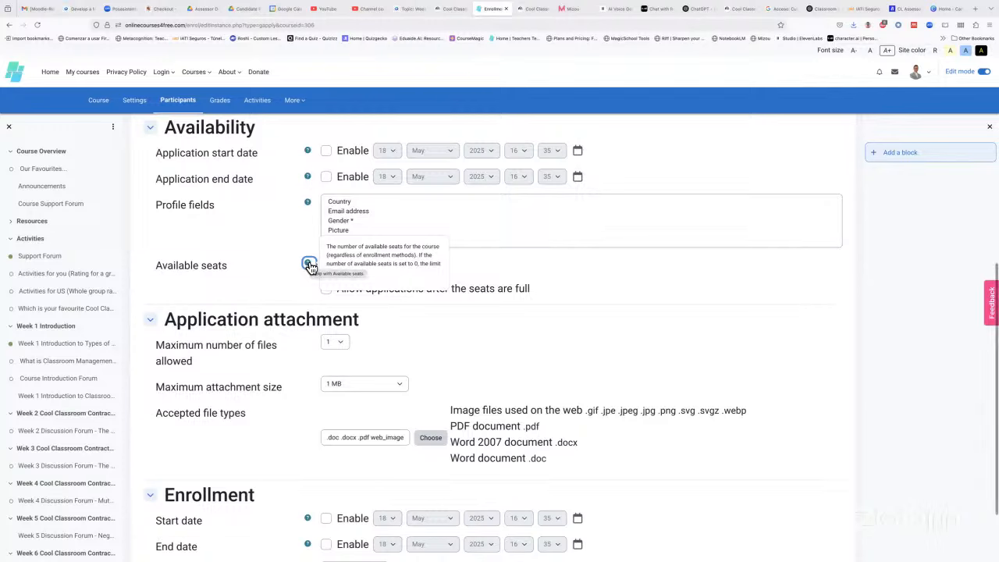
scroll(310, 267, "down", 1)
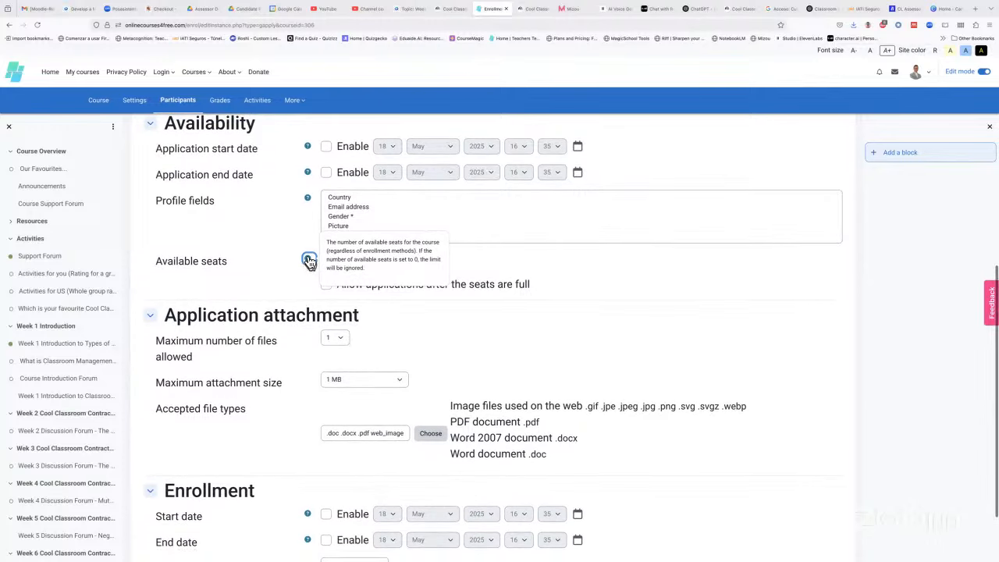
left_click(493, 273)
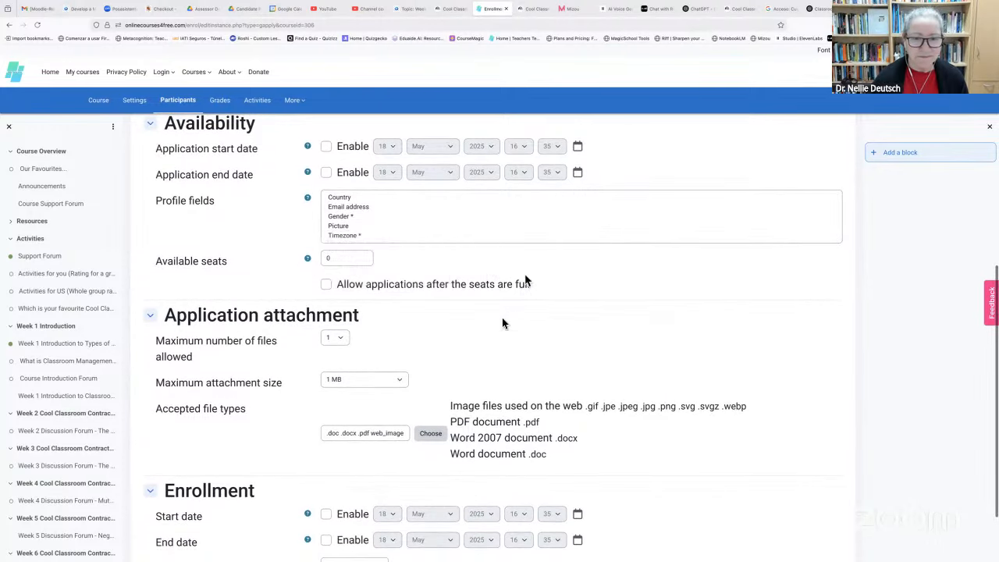
scroll(502, 324, "down", 1)
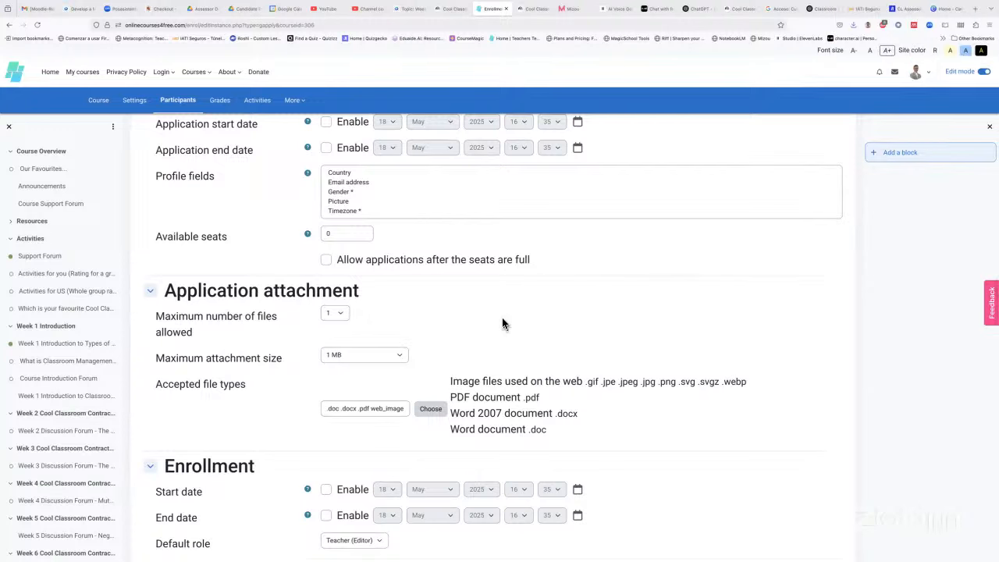
scroll(475, 311, "down", 1)
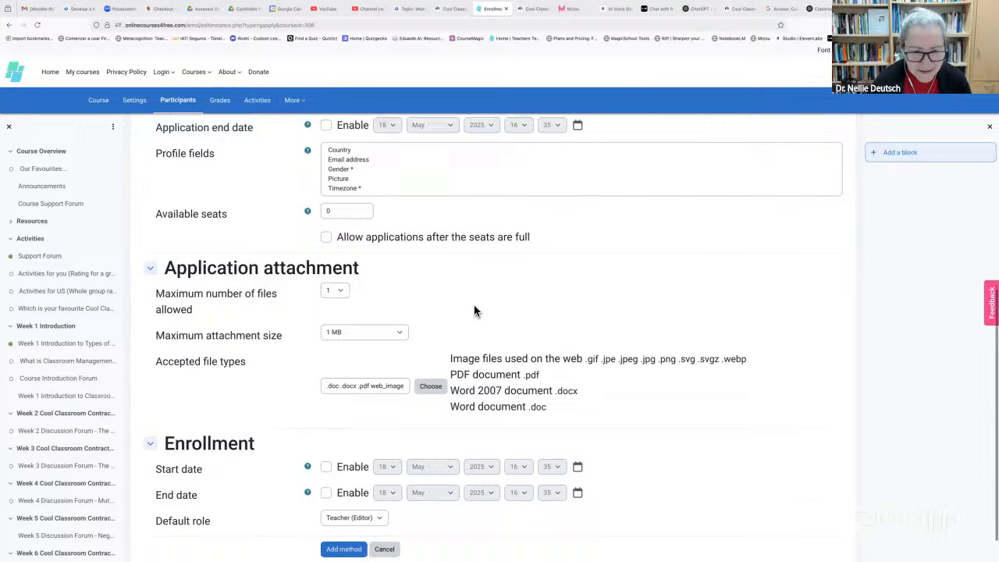
scroll(475, 311, "down", 1)
scroll(474, 309, "down", 1)
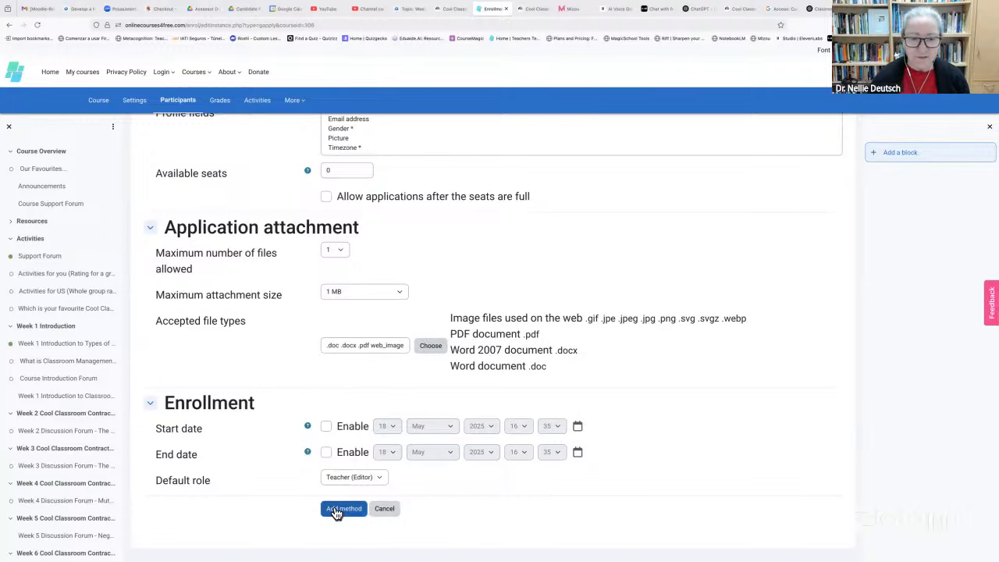
Choose Student as the default role and add the Enrollment application method
scroll(366, 354, "up", 4)
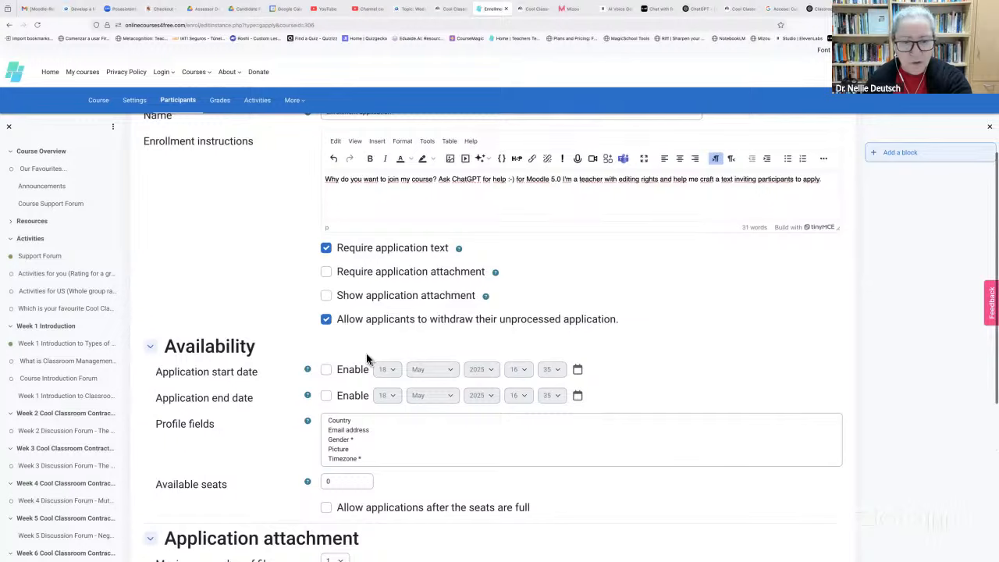
scroll(366, 357, "up", 2)
scroll(366, 358, "down", 6)
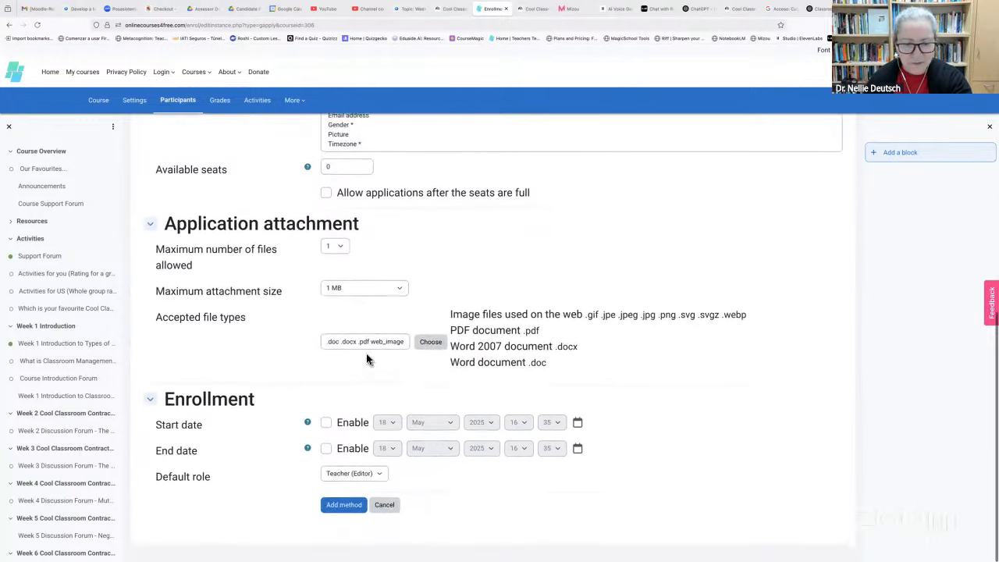
left_click(378, 473)
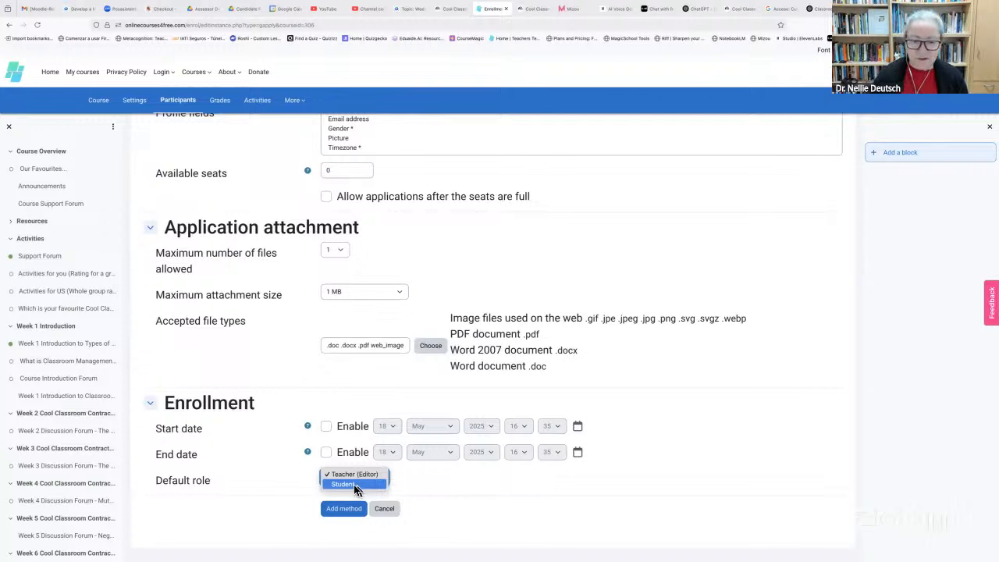
left_click(353, 485)
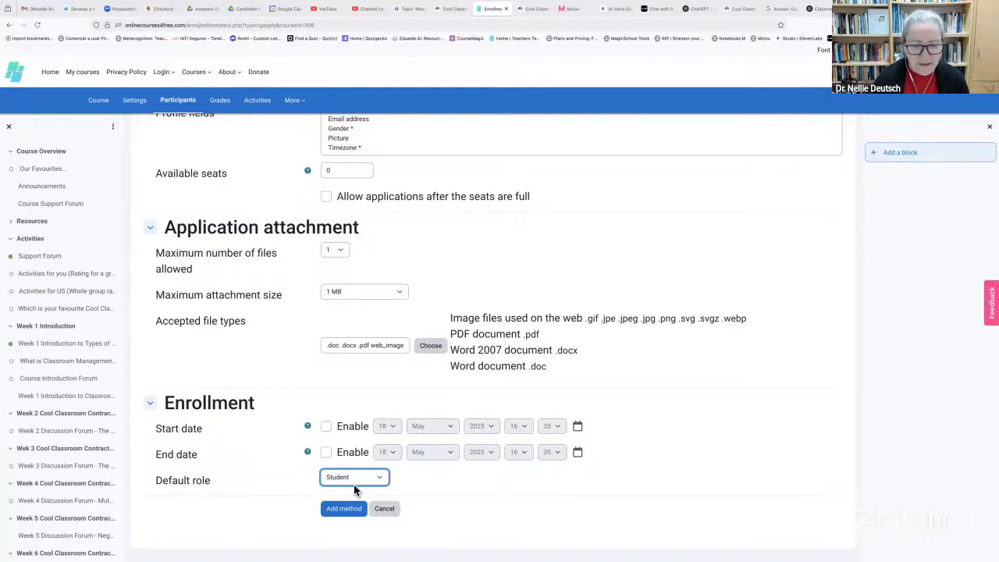
left_click(338, 512)
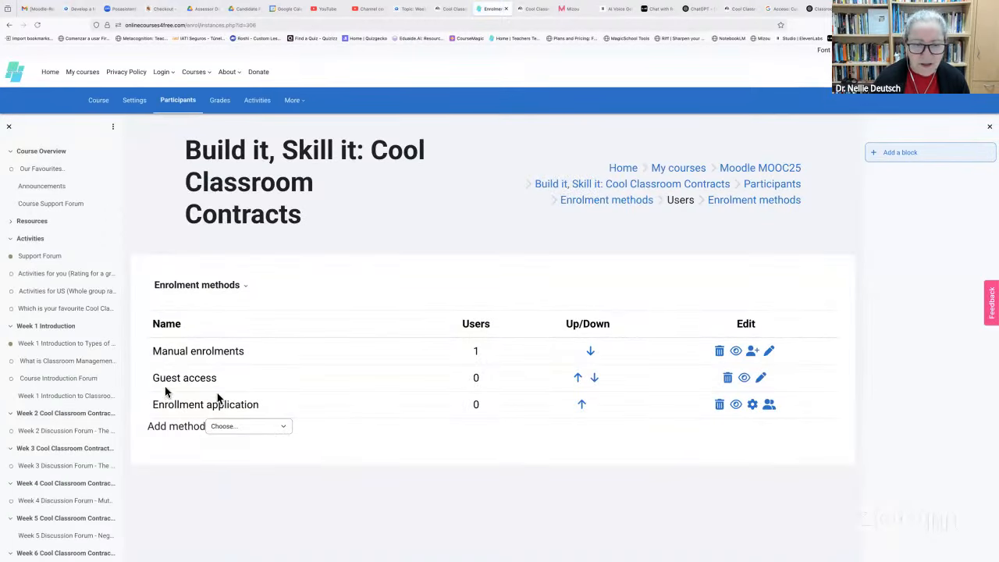
Disable Guest access and return to the Cool Classroom Contracts course page
left_click(745, 379)
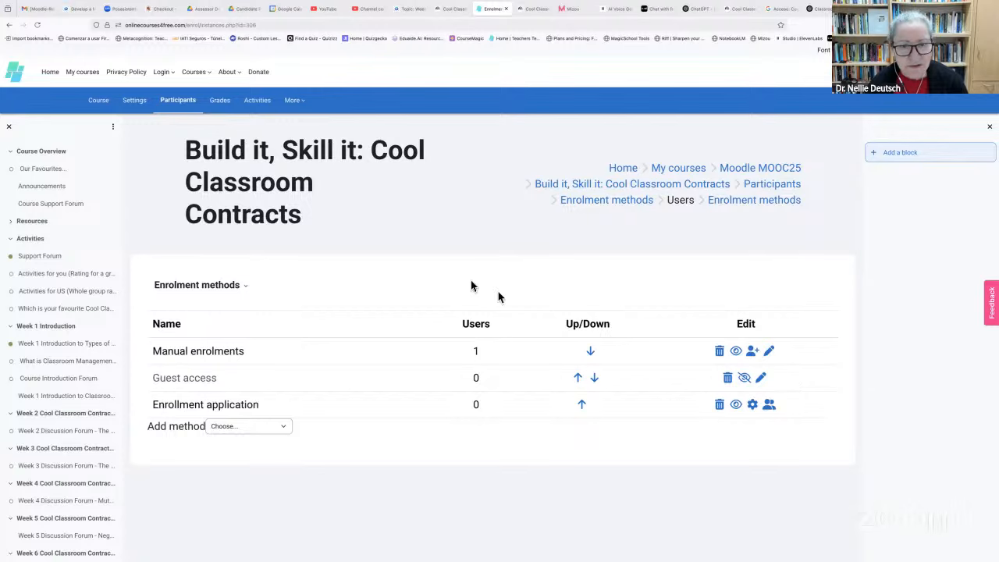
left_click(97, 105)
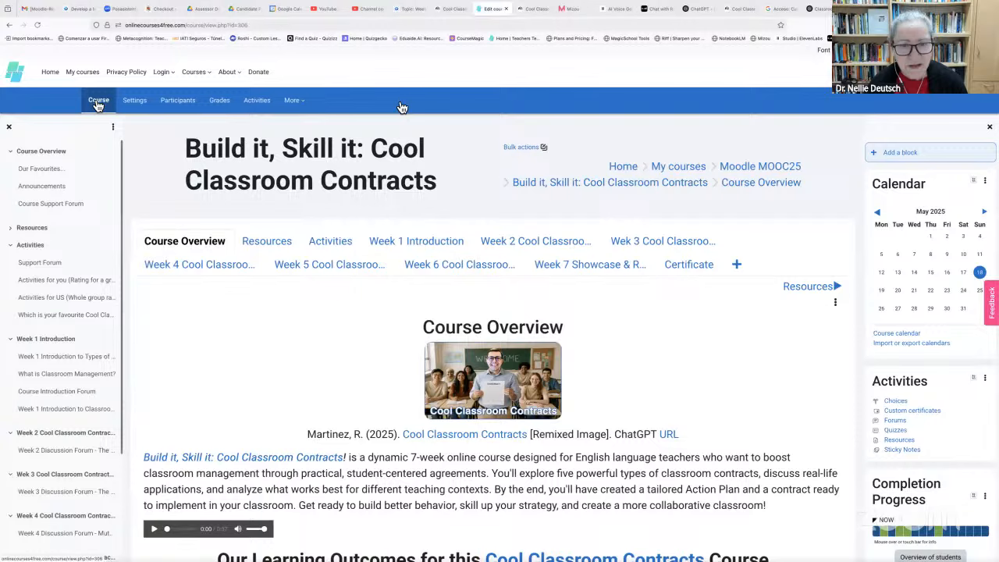
left_click(407, 10)
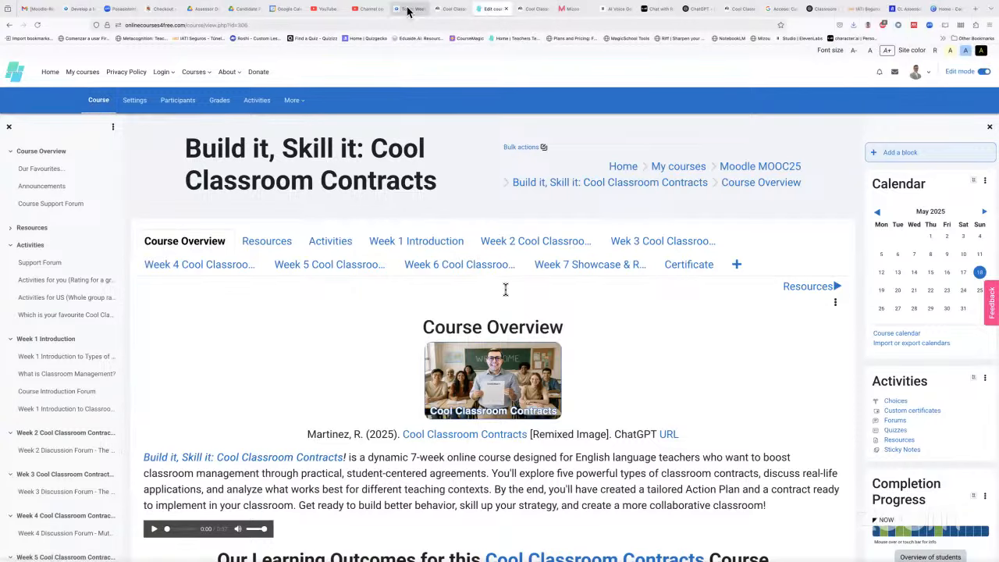
scroll(521, 311, "down", 1)
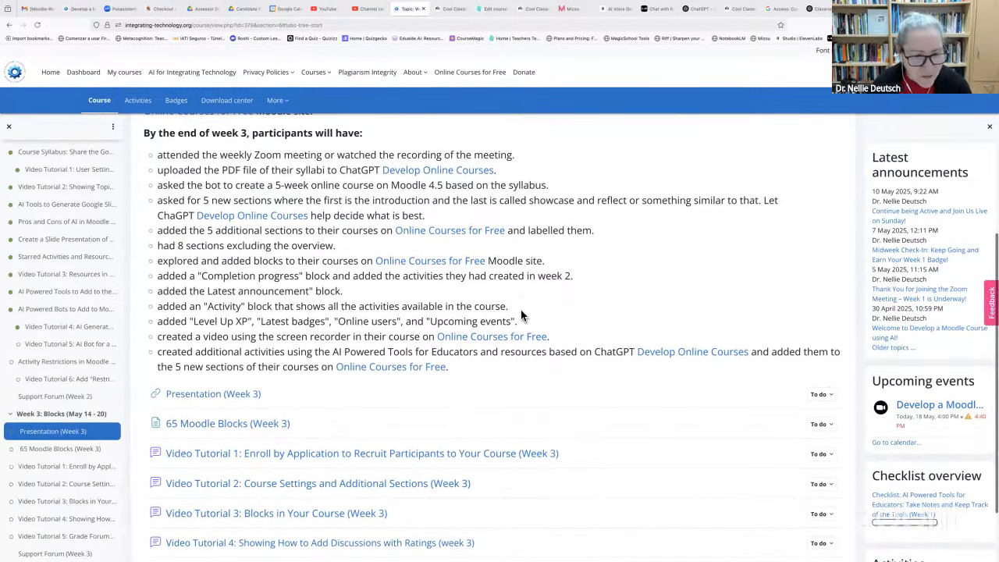
scroll(521, 310, "up", 2)
scroll(521, 311, "down", 1)
scroll(521, 309, "down", 3)
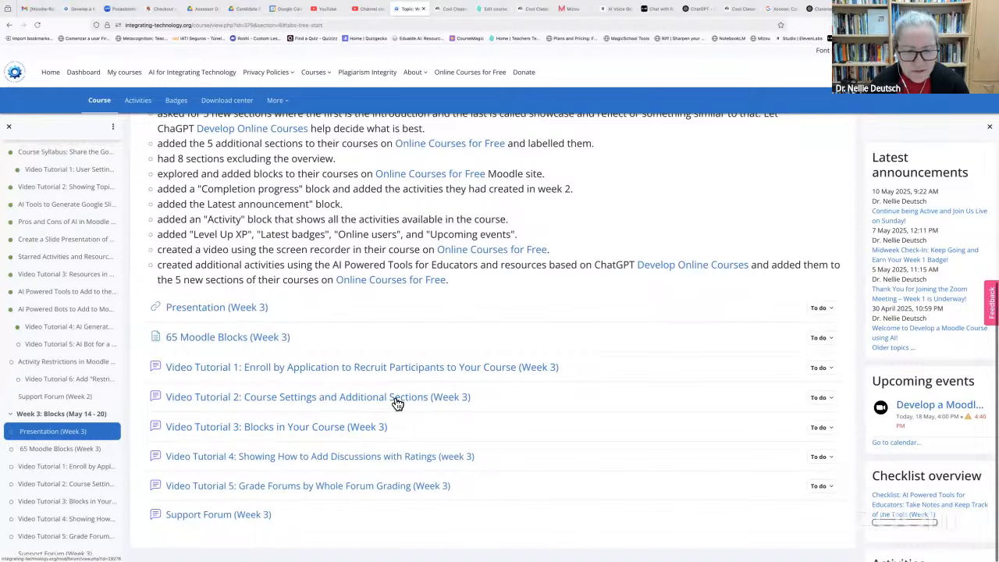
left_click(491, 9)
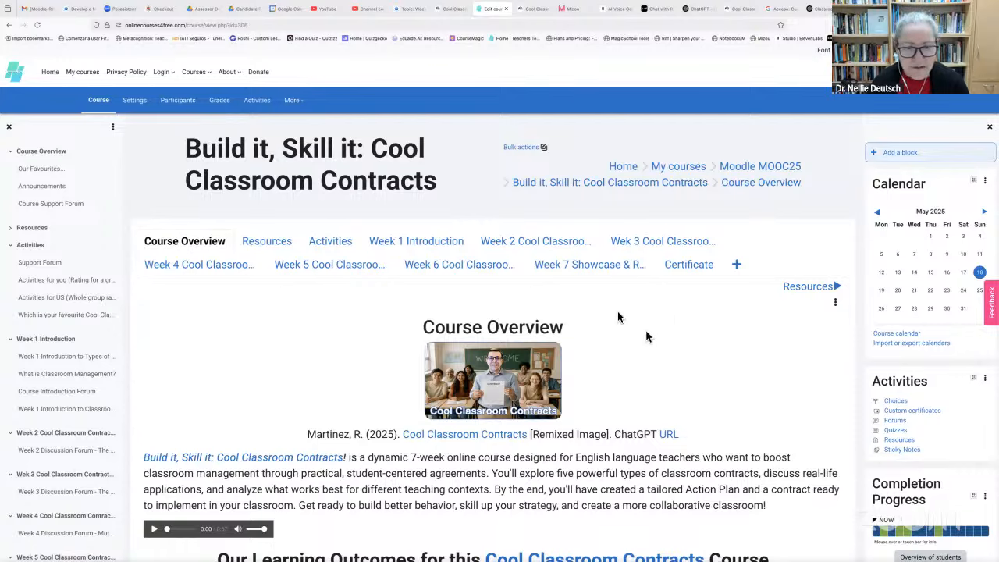
scroll(645, 329, "down", 1)
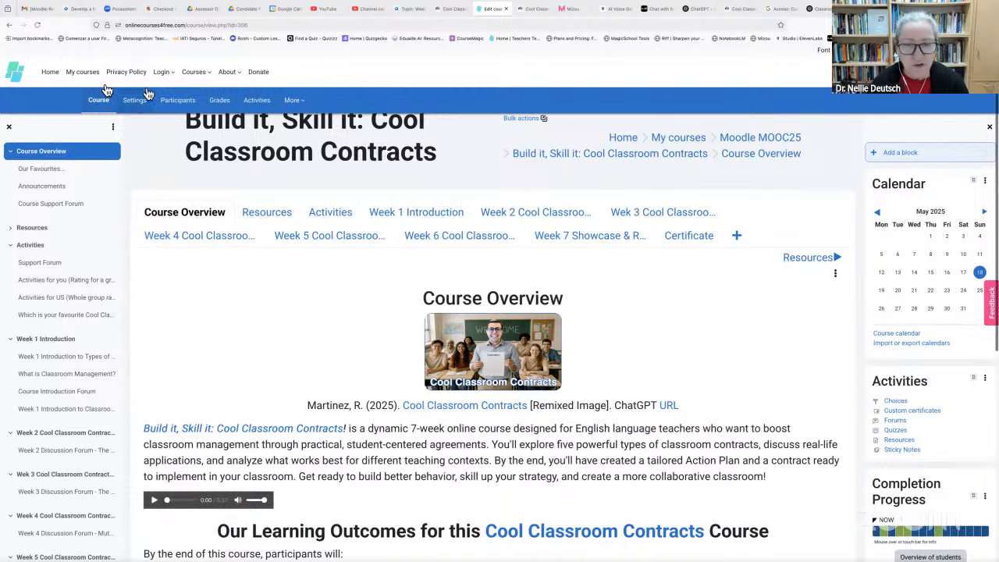
Open the CCCs course settings and review the General and Description sections
left_click(132, 100)
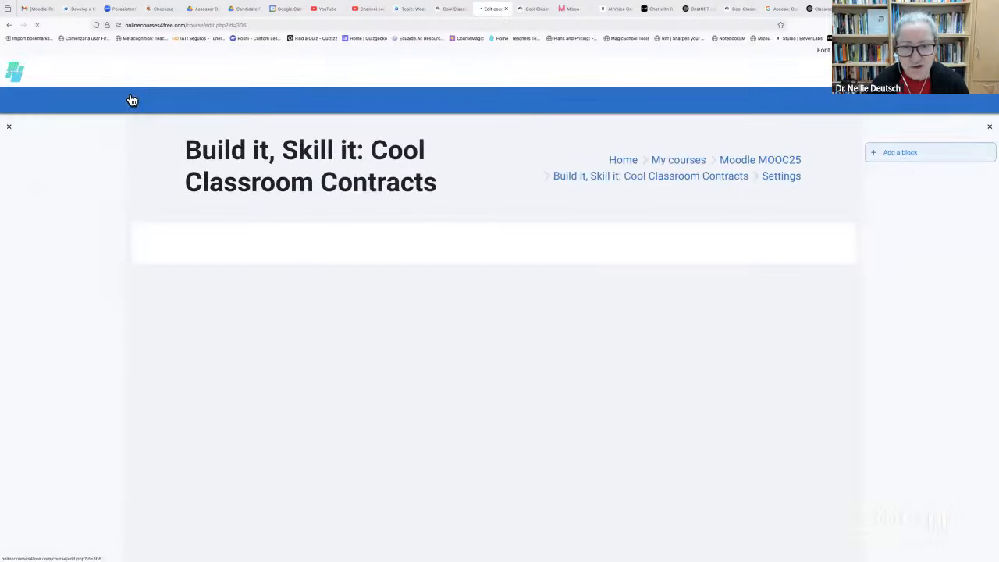
scroll(456, 340, "down", 2)
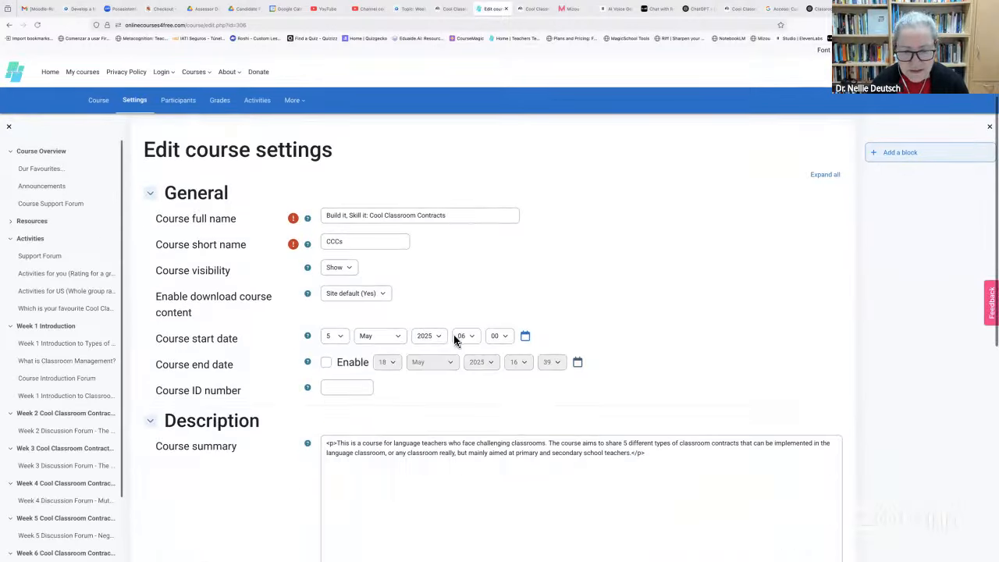
scroll(607, 271, "down", 1)
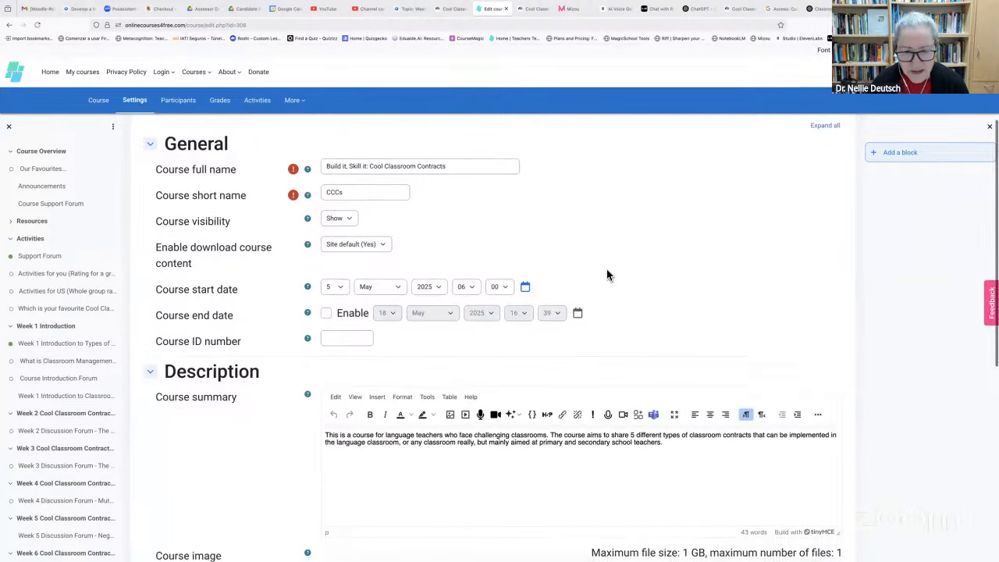
scroll(606, 270, "down", 1)
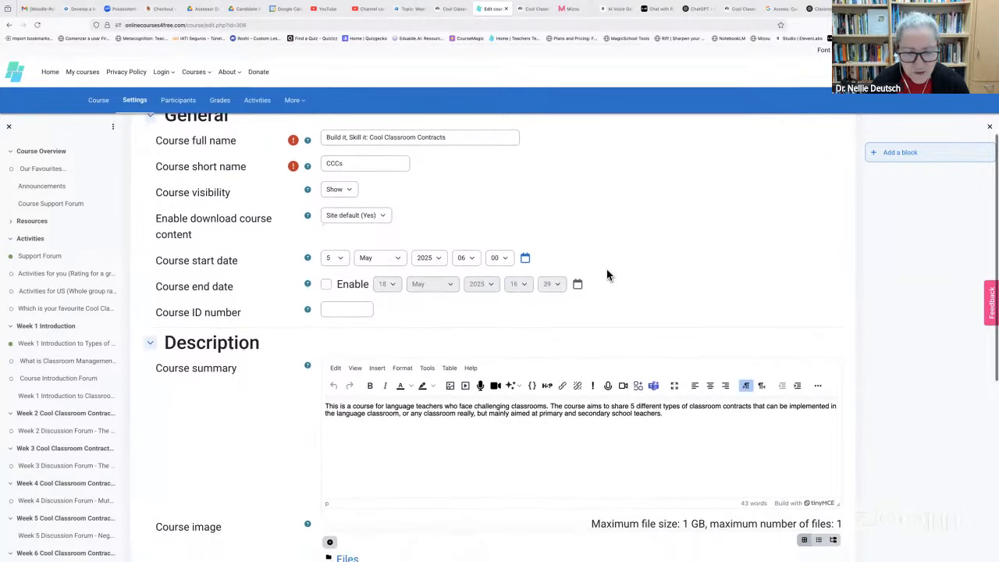
scroll(606, 269, "down", 1)
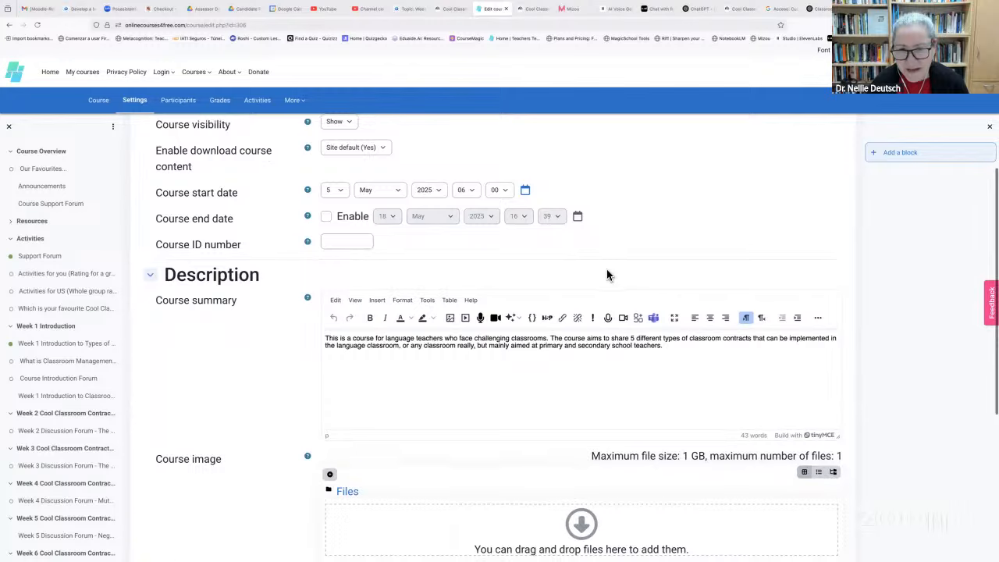
scroll(606, 269, "down", 1)
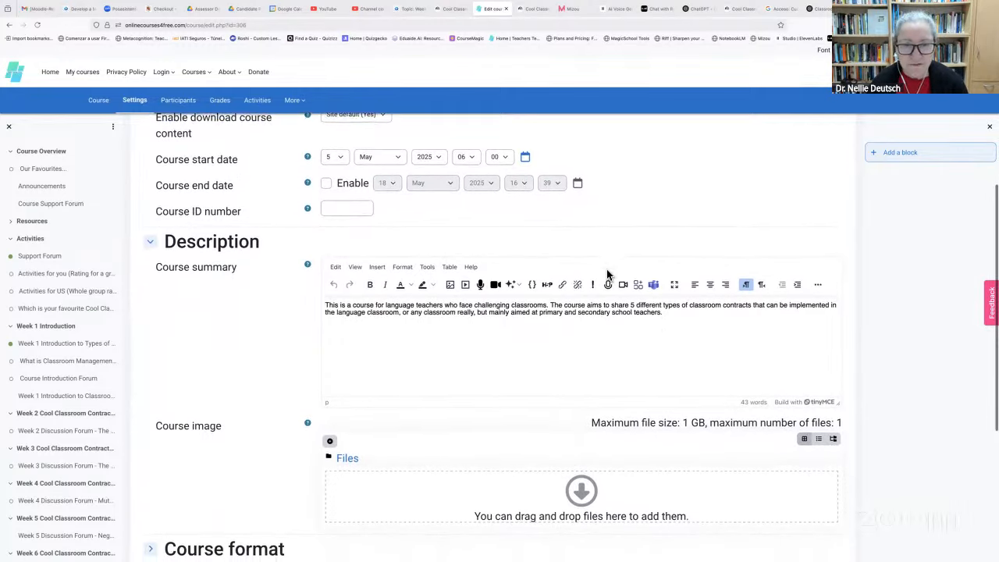
scroll(606, 273, "down", 1)
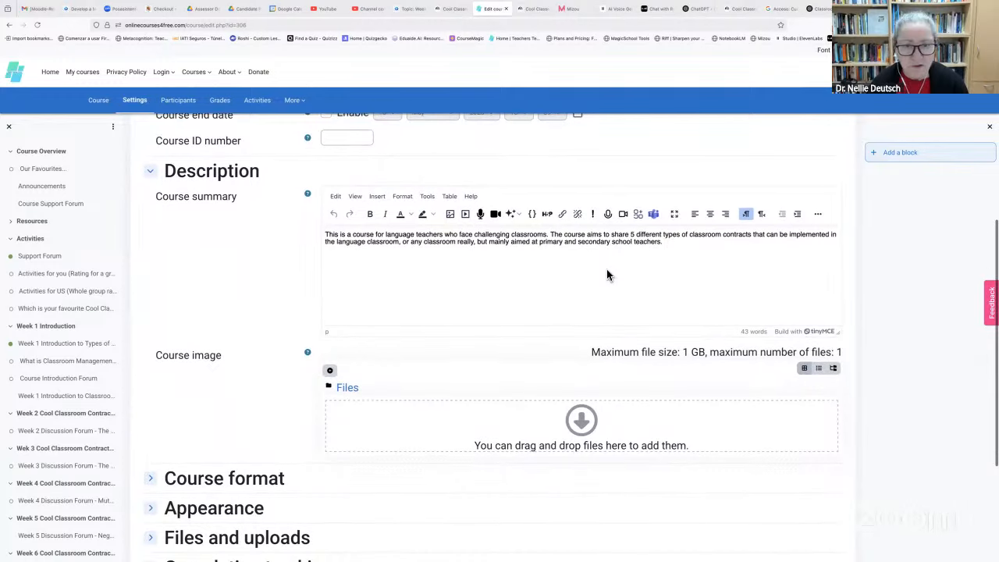
scroll(606, 270, "up", 5)
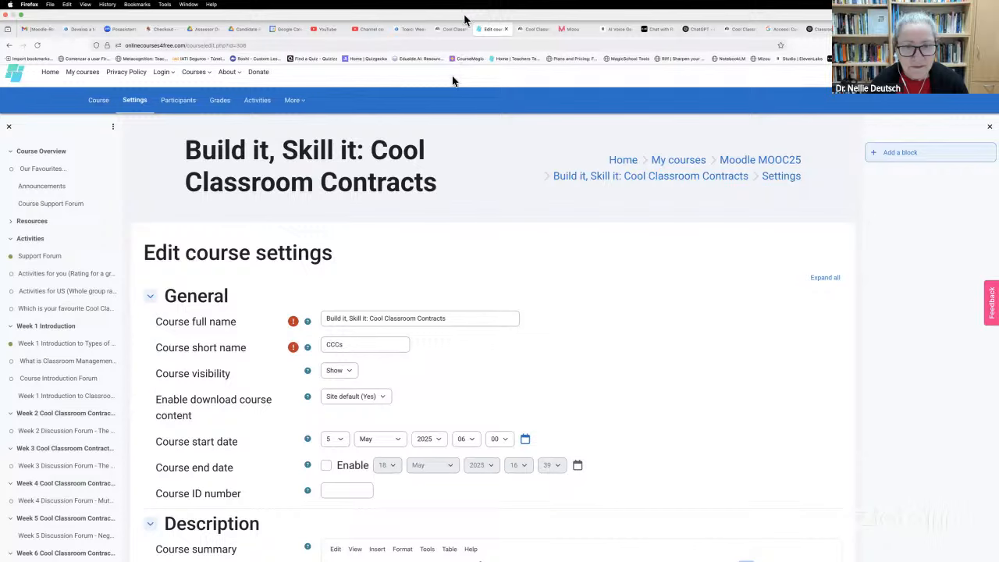
Look at the Video Tutorial 4 discussion on Week 3, then return to the CCCs settings
left_click(411, 9)
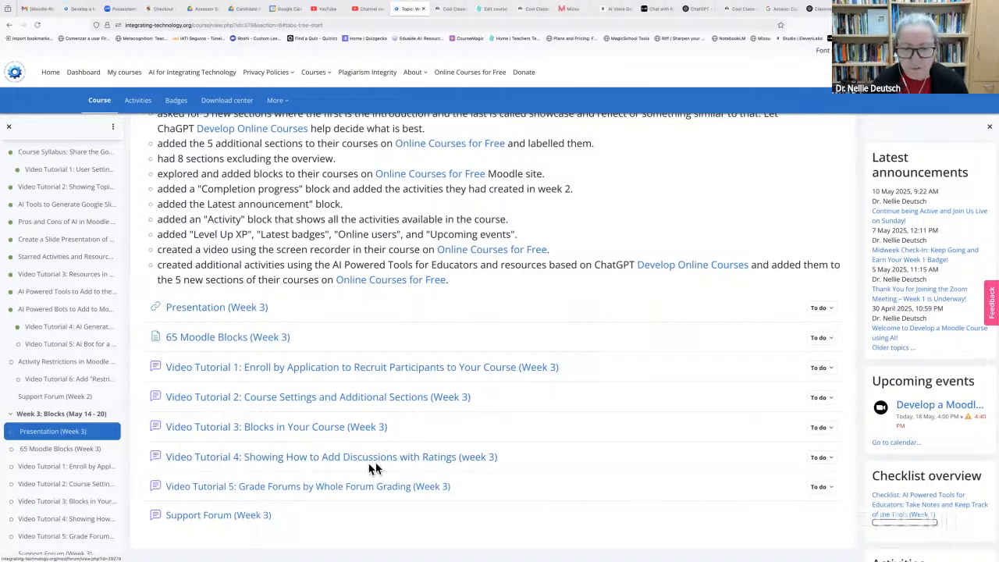
left_click(322, 460)
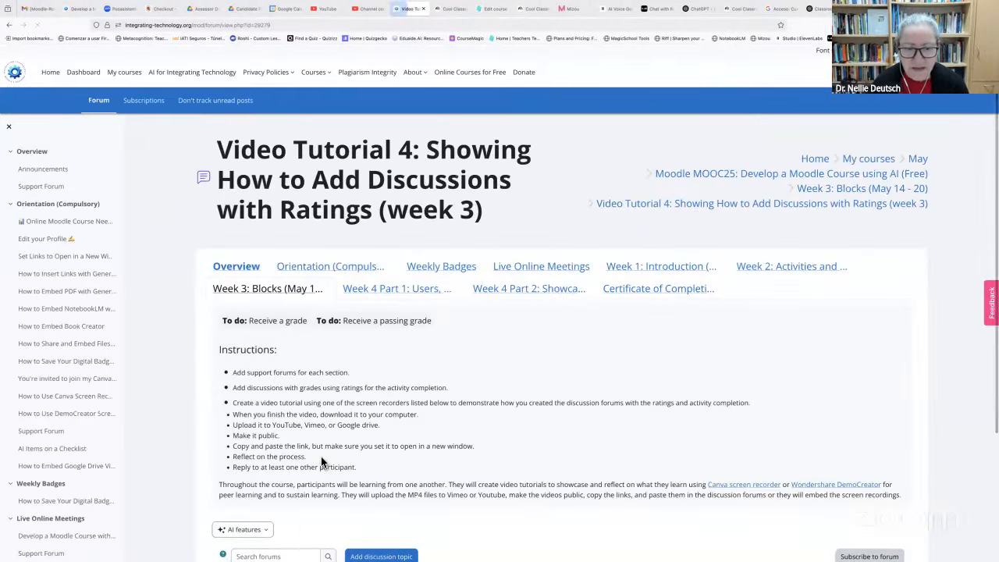
left_click(6, 28)
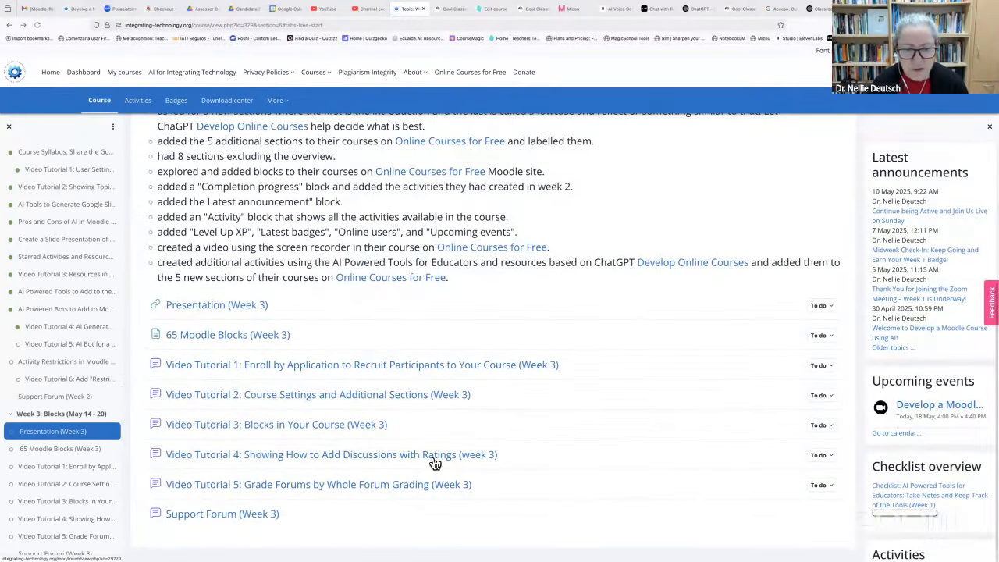
left_click(492, 9)
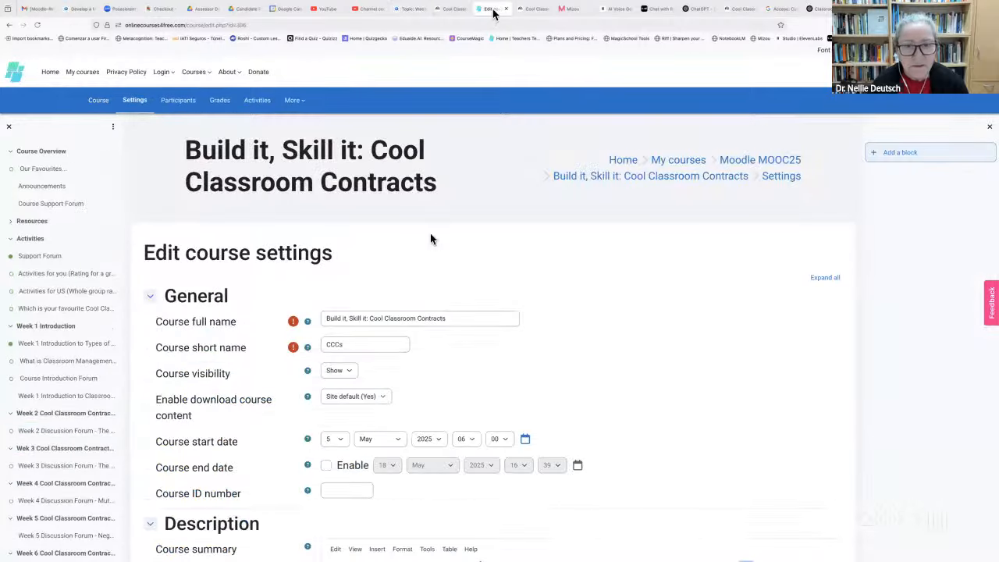
Open the Cool Classroom Contracts course page and view its Course Support Forum
left_click(95, 104)
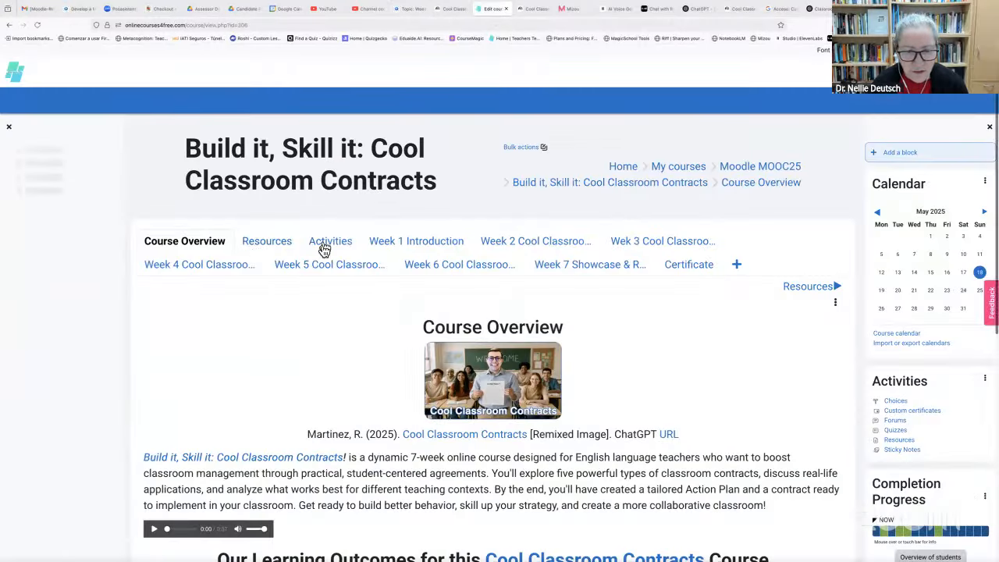
scroll(268, 271, "down", 4)
scroll(269, 277, "down", 1)
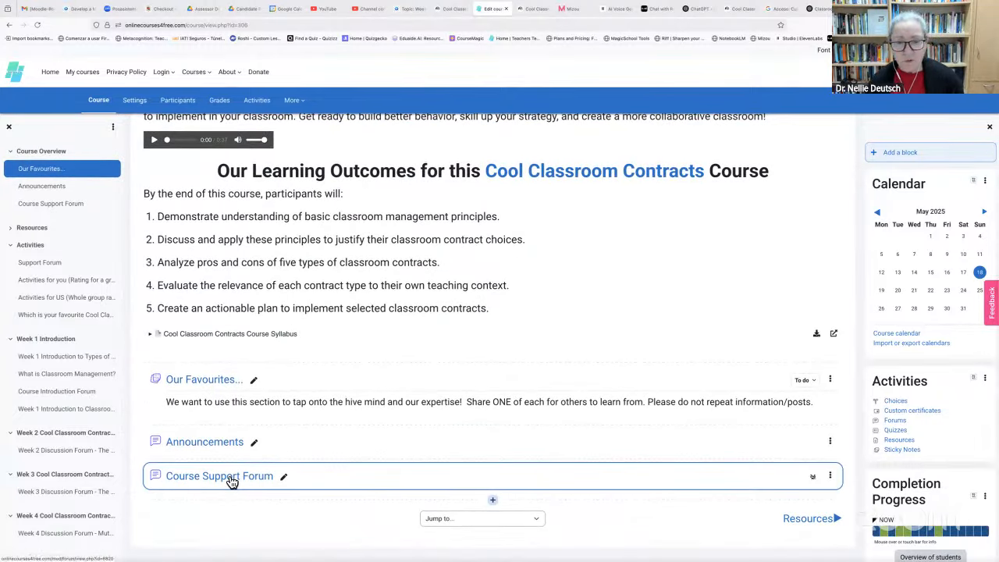
left_click(231, 479)
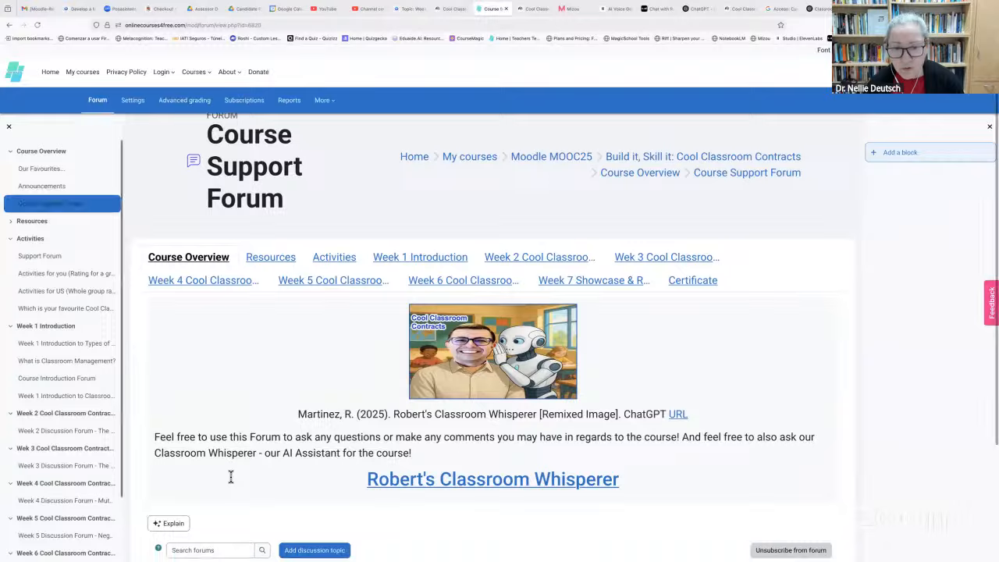
scroll(231, 477, "down", 3)
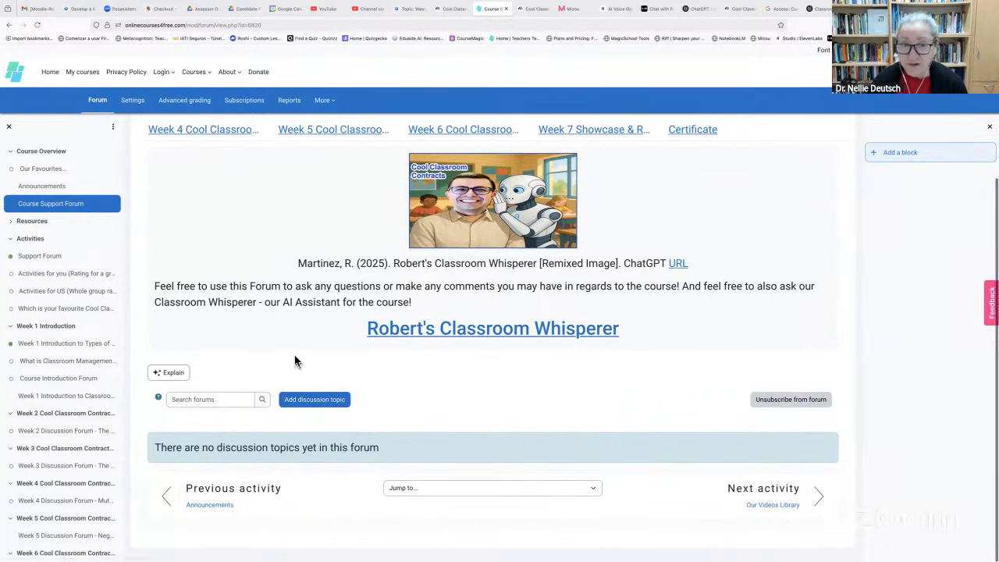
scroll(231, 257, "up", 3)
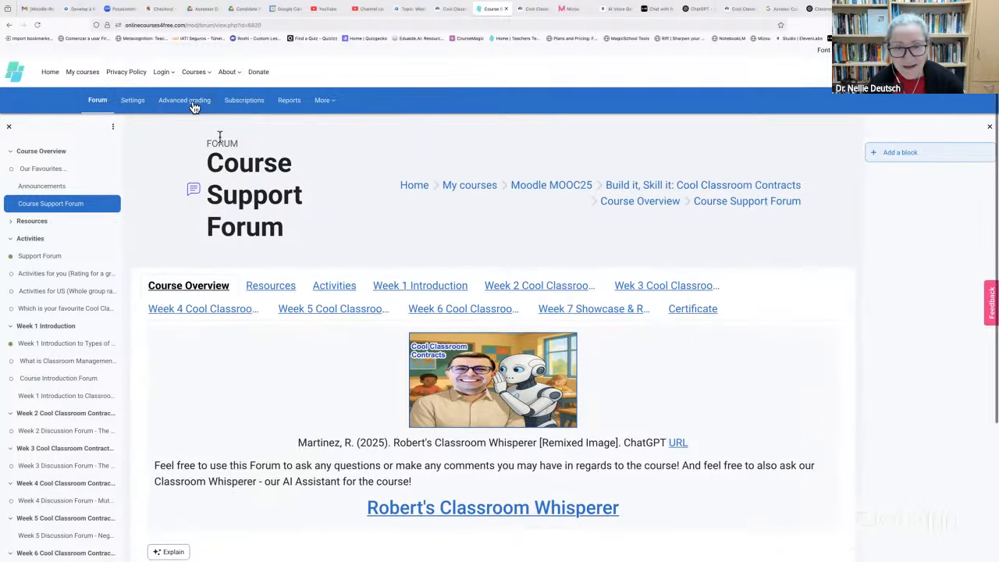
Browse the course's Resources section, then move to the Activities section
left_click(281, 283)
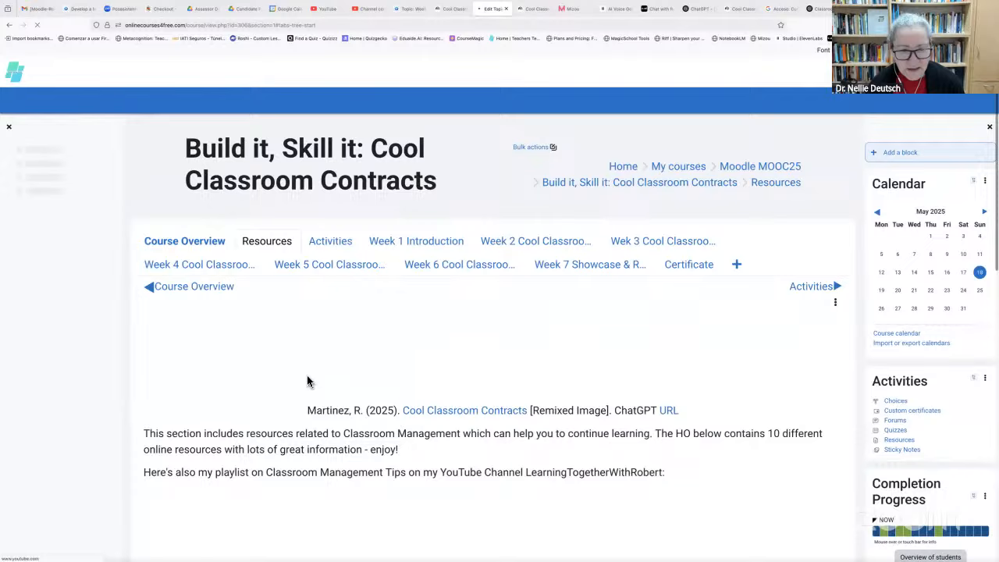
scroll(306, 381, "down", 8)
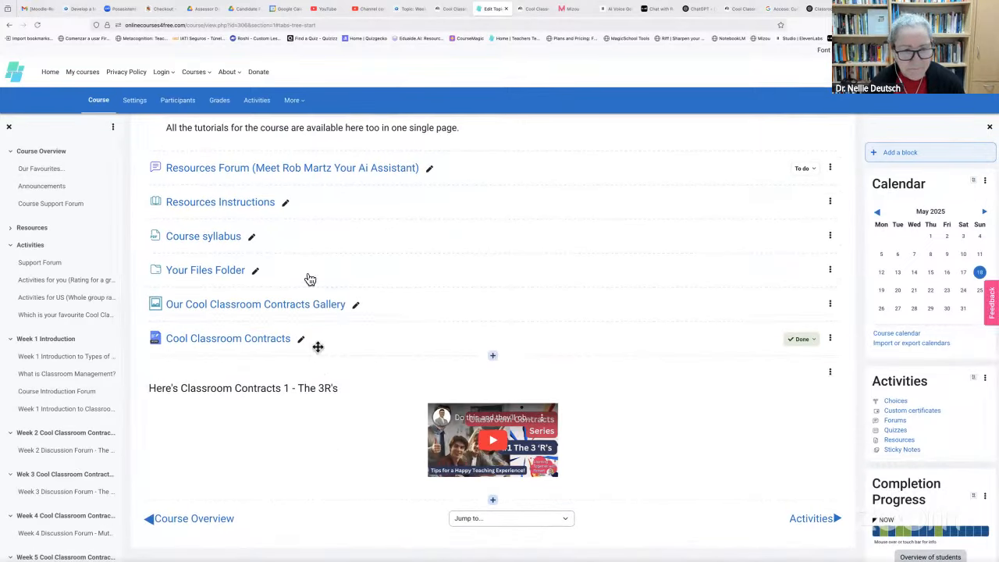
scroll(218, 174, "up", 10)
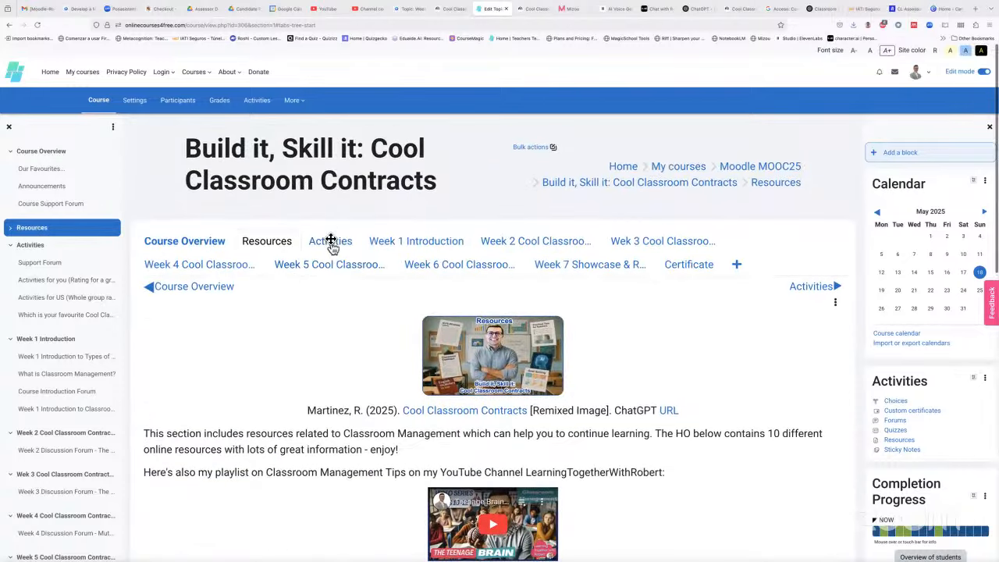
left_click(330, 239)
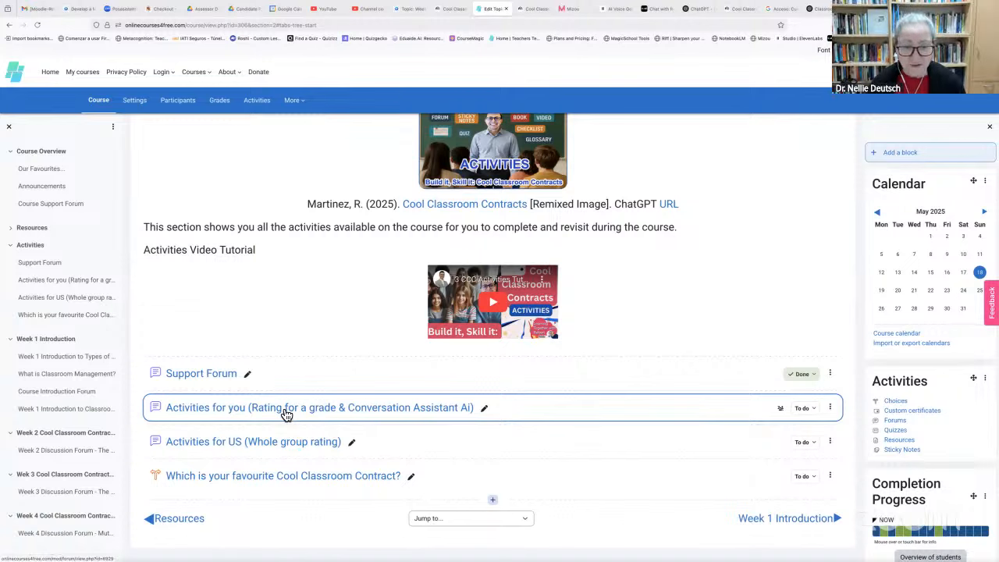
Open the Activities for US (Whole group rating) forum and review its empty discussion list
left_click(301, 446)
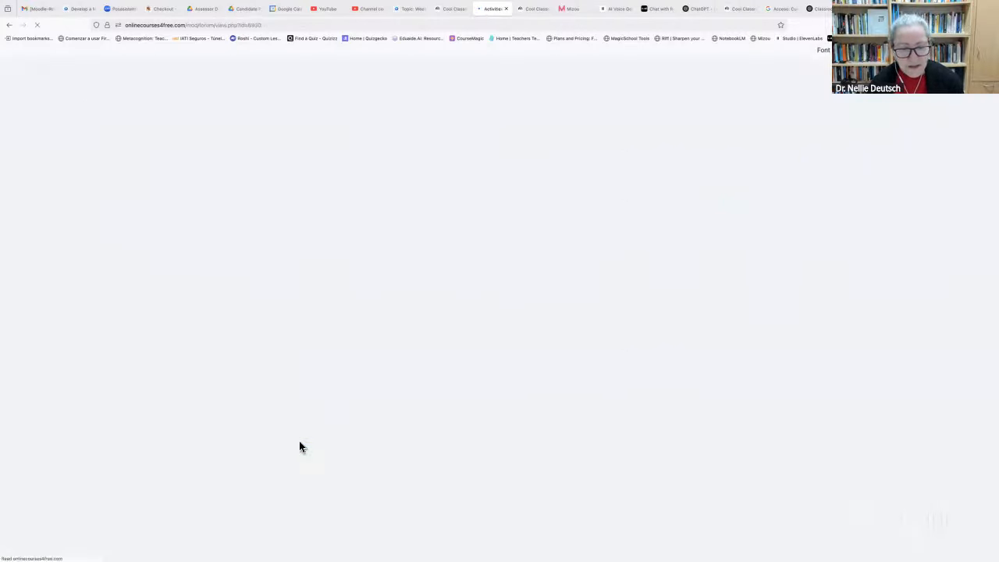
scroll(302, 446, "down", 1)
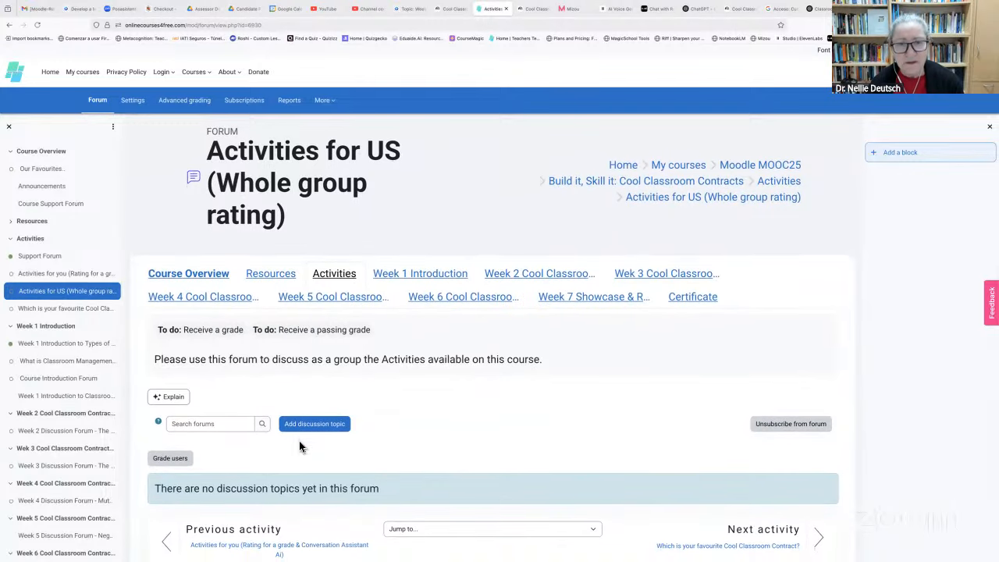
scroll(302, 446, "up", 1)
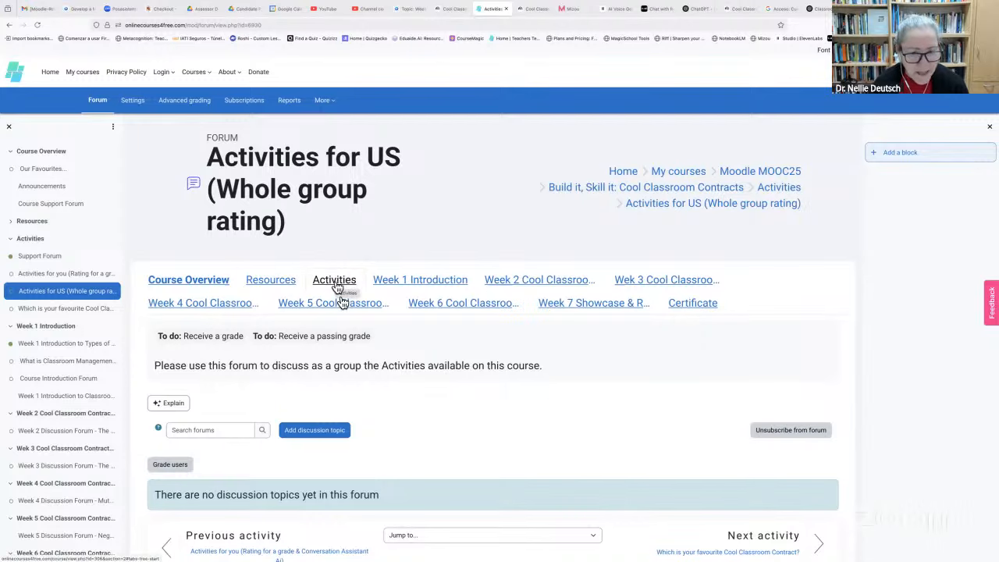
scroll(364, 335, "down", 1)
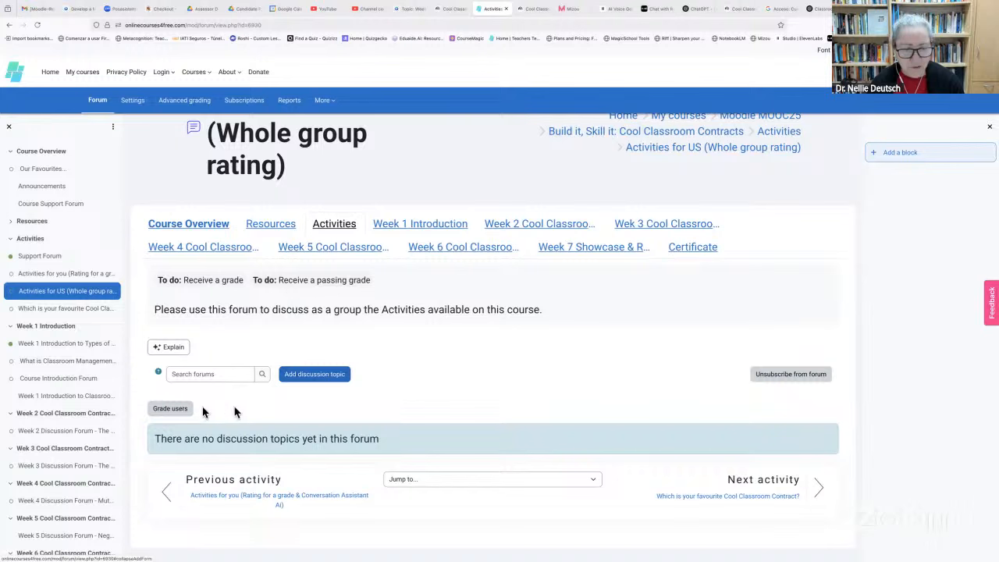
Check the forum's Grade users page, which reports No users to grade
left_click(164, 411)
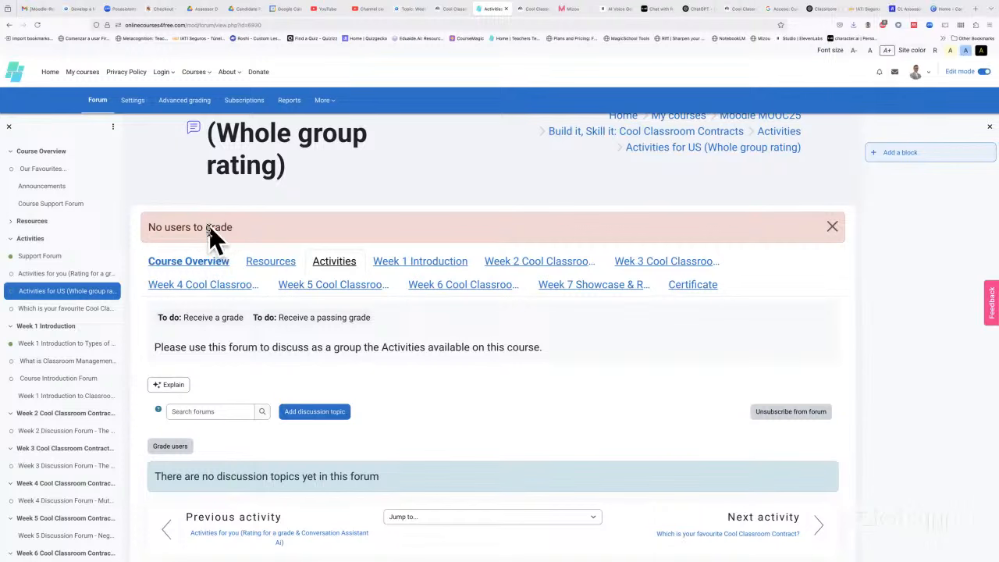
scroll(208, 444, "down", 1)
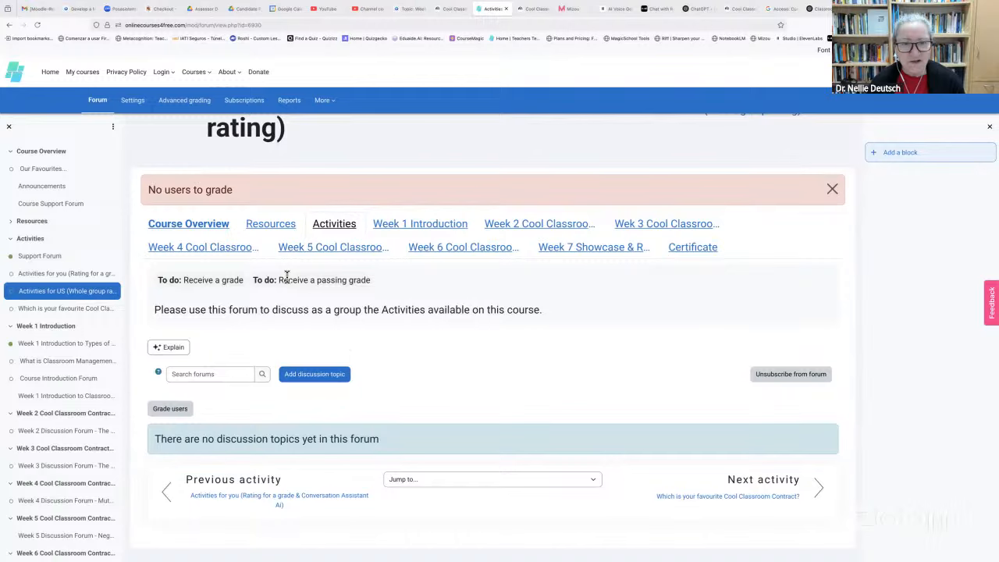
scroll(294, 277, "up", 3)
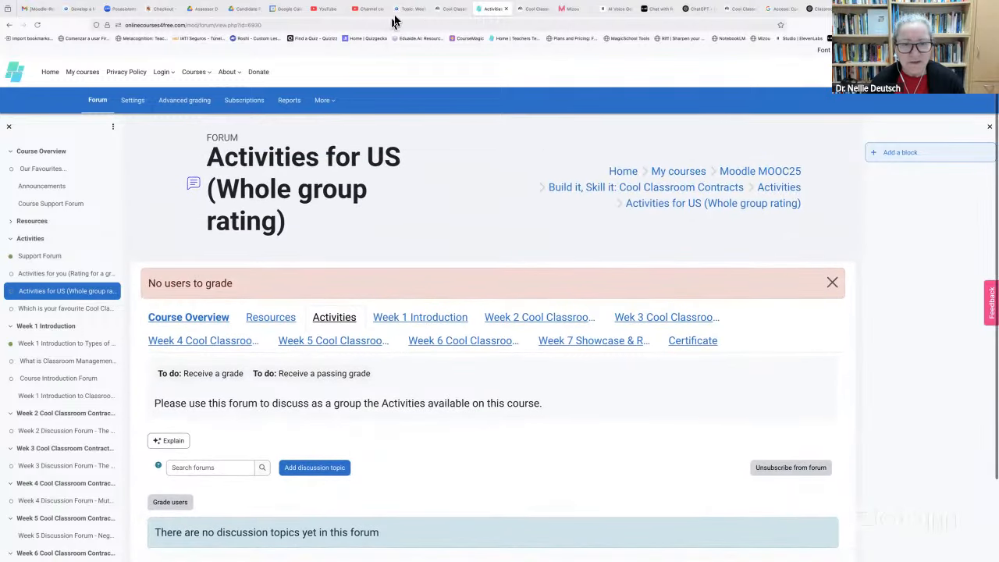
Return to the MOOC25 Week 3: Blocks page and scroll through its outcomes and video tutorials
left_click(409, 9)
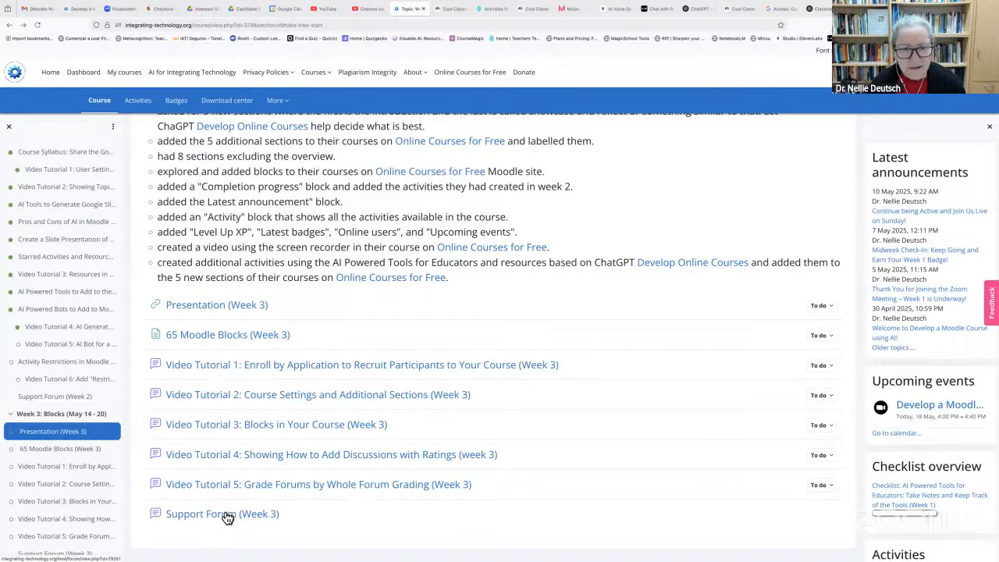
scroll(359, 333, "up", 5)
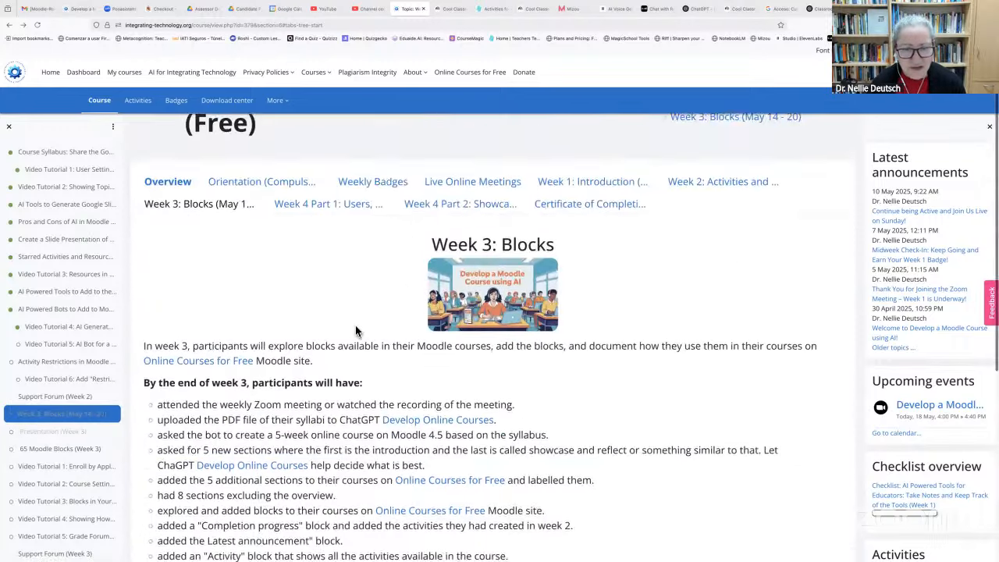
scroll(356, 332, "up", 1)
scroll(355, 331, "down", 1)
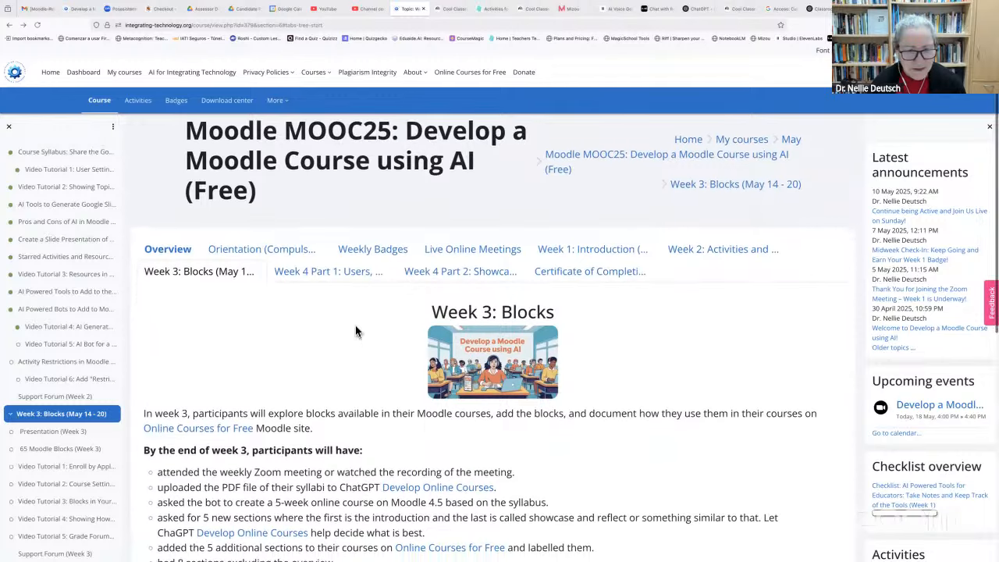
scroll(356, 332, "down", 1)
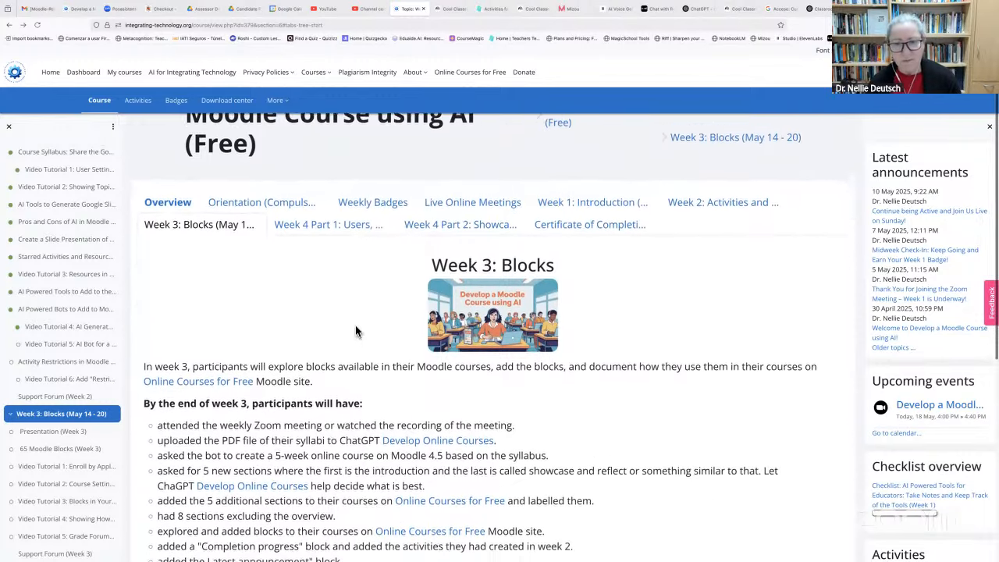
scroll(355, 331, "down", 1)
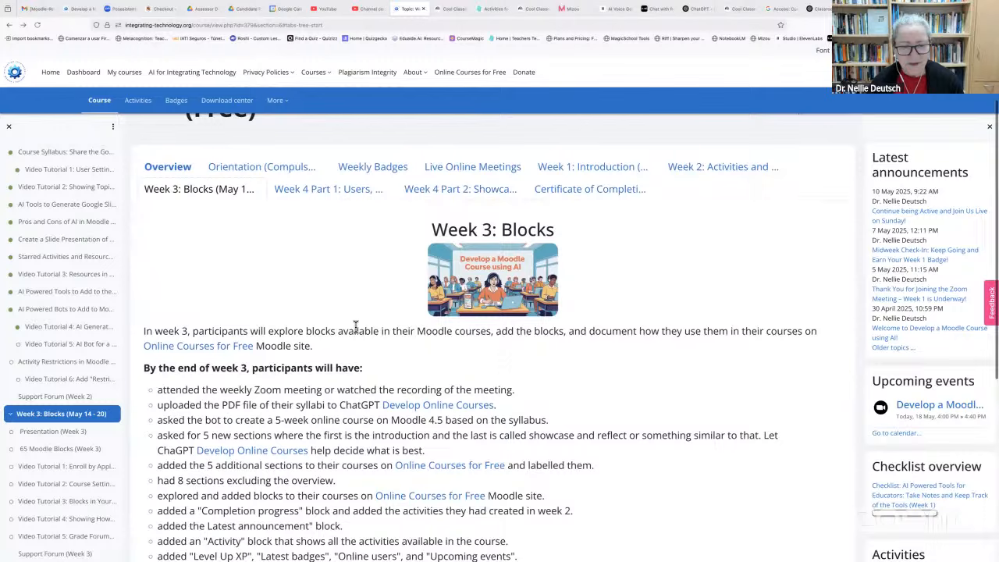
scroll(355, 328, "down", 3)
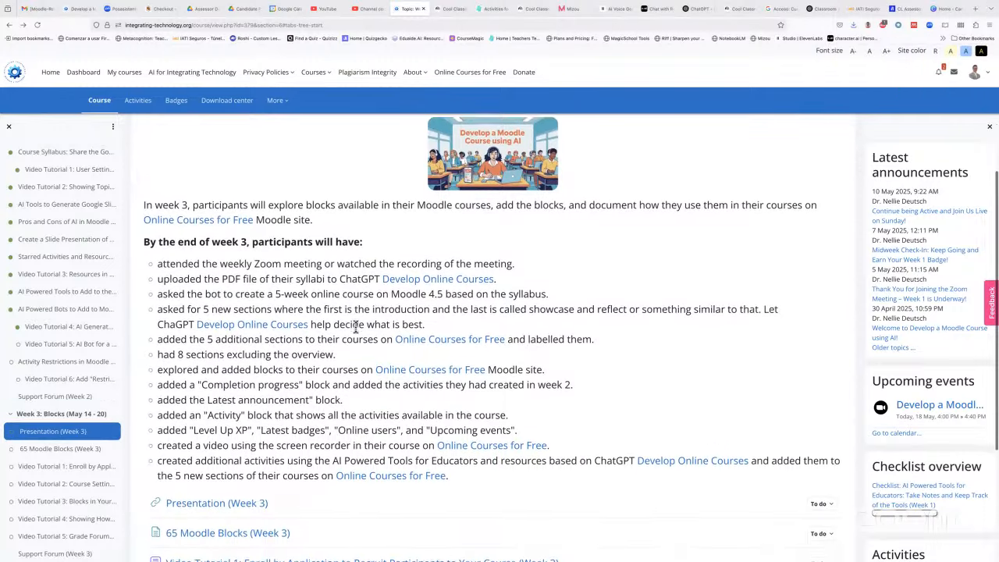
scroll(355, 327, "down", 3)
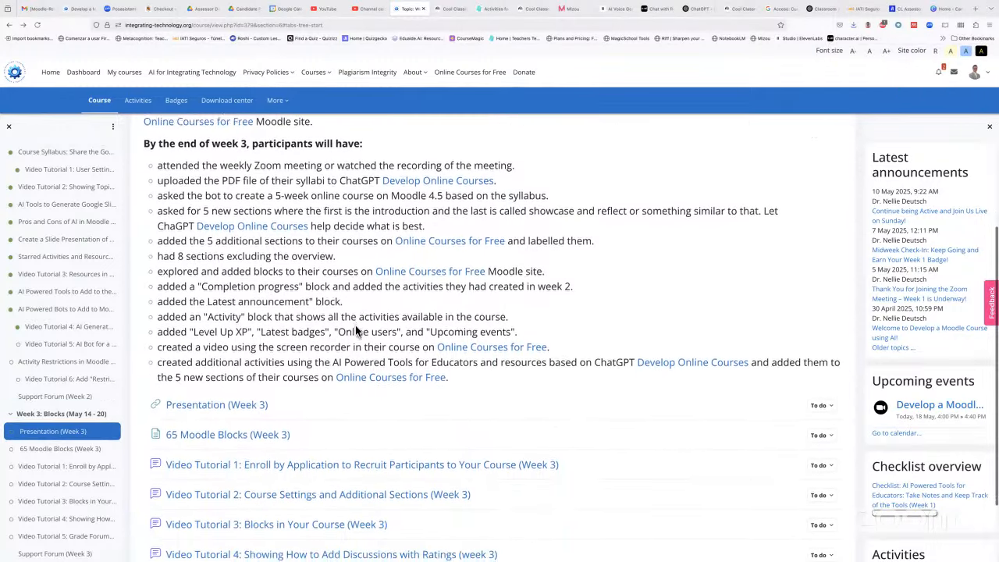
scroll(355, 332, "down", 1)
scroll(355, 327, "down", 3)
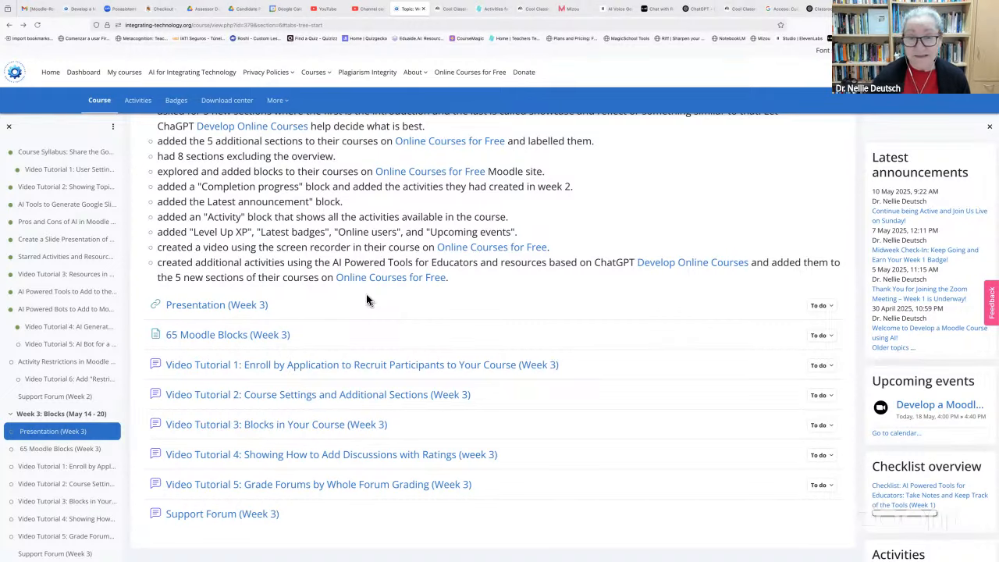
scroll(367, 297, "up", 1)
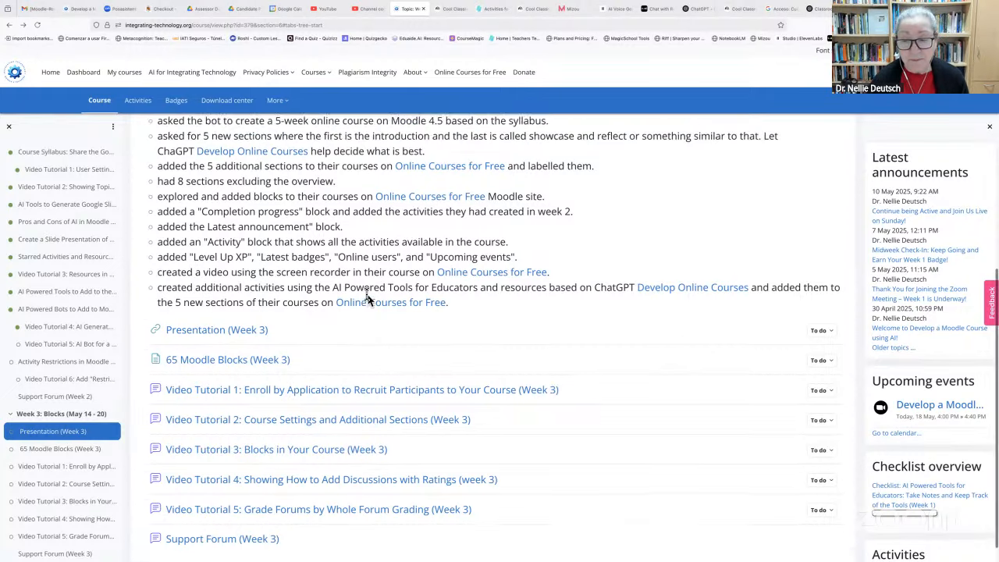
scroll(367, 293, "up", 5)
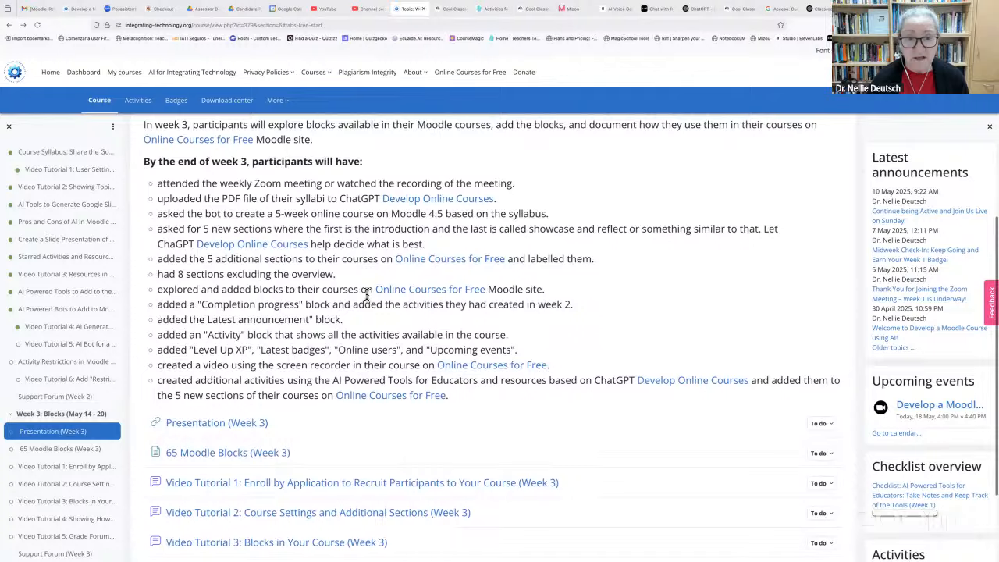
scroll(366, 294, "up", 2)
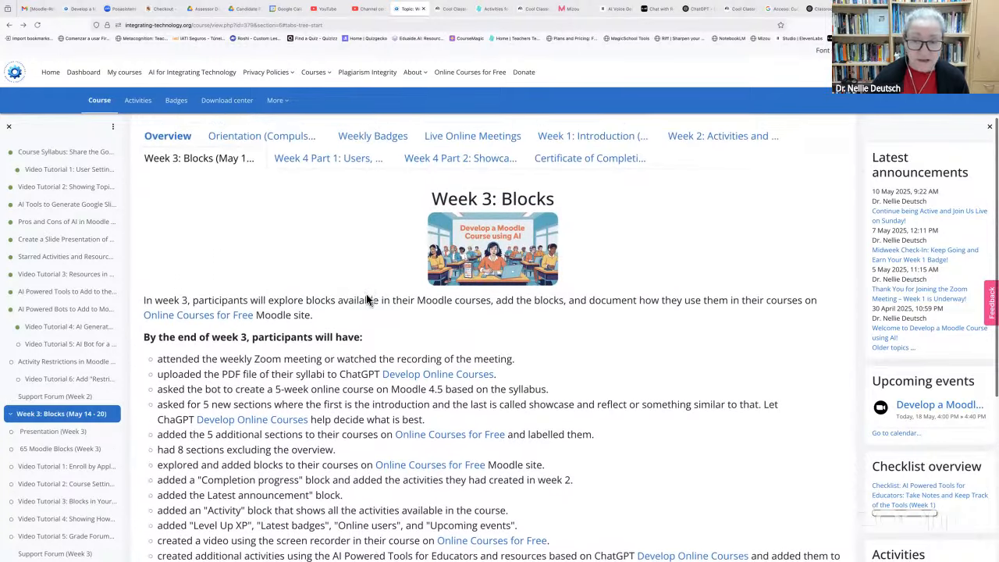
scroll(366, 294, "down", 1)
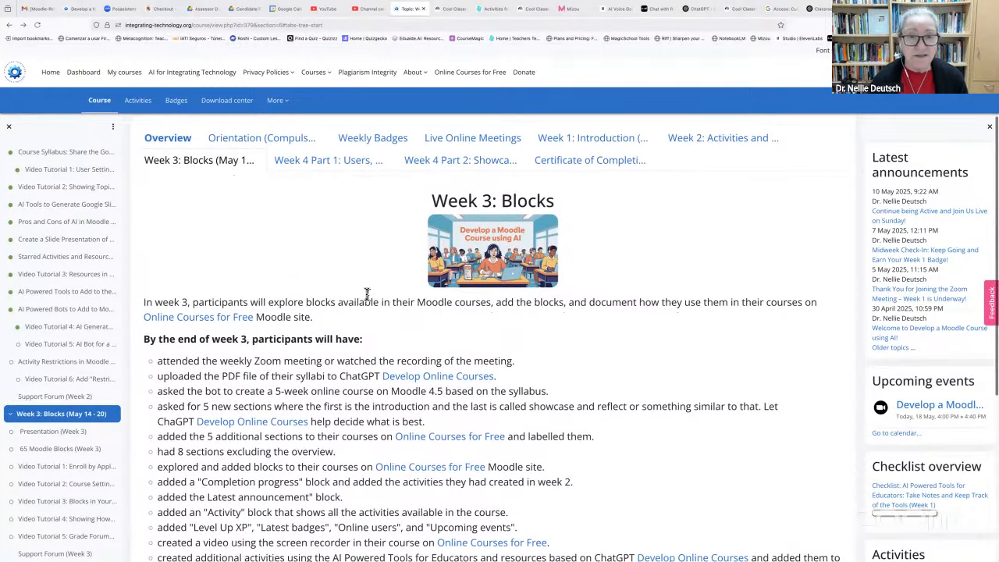